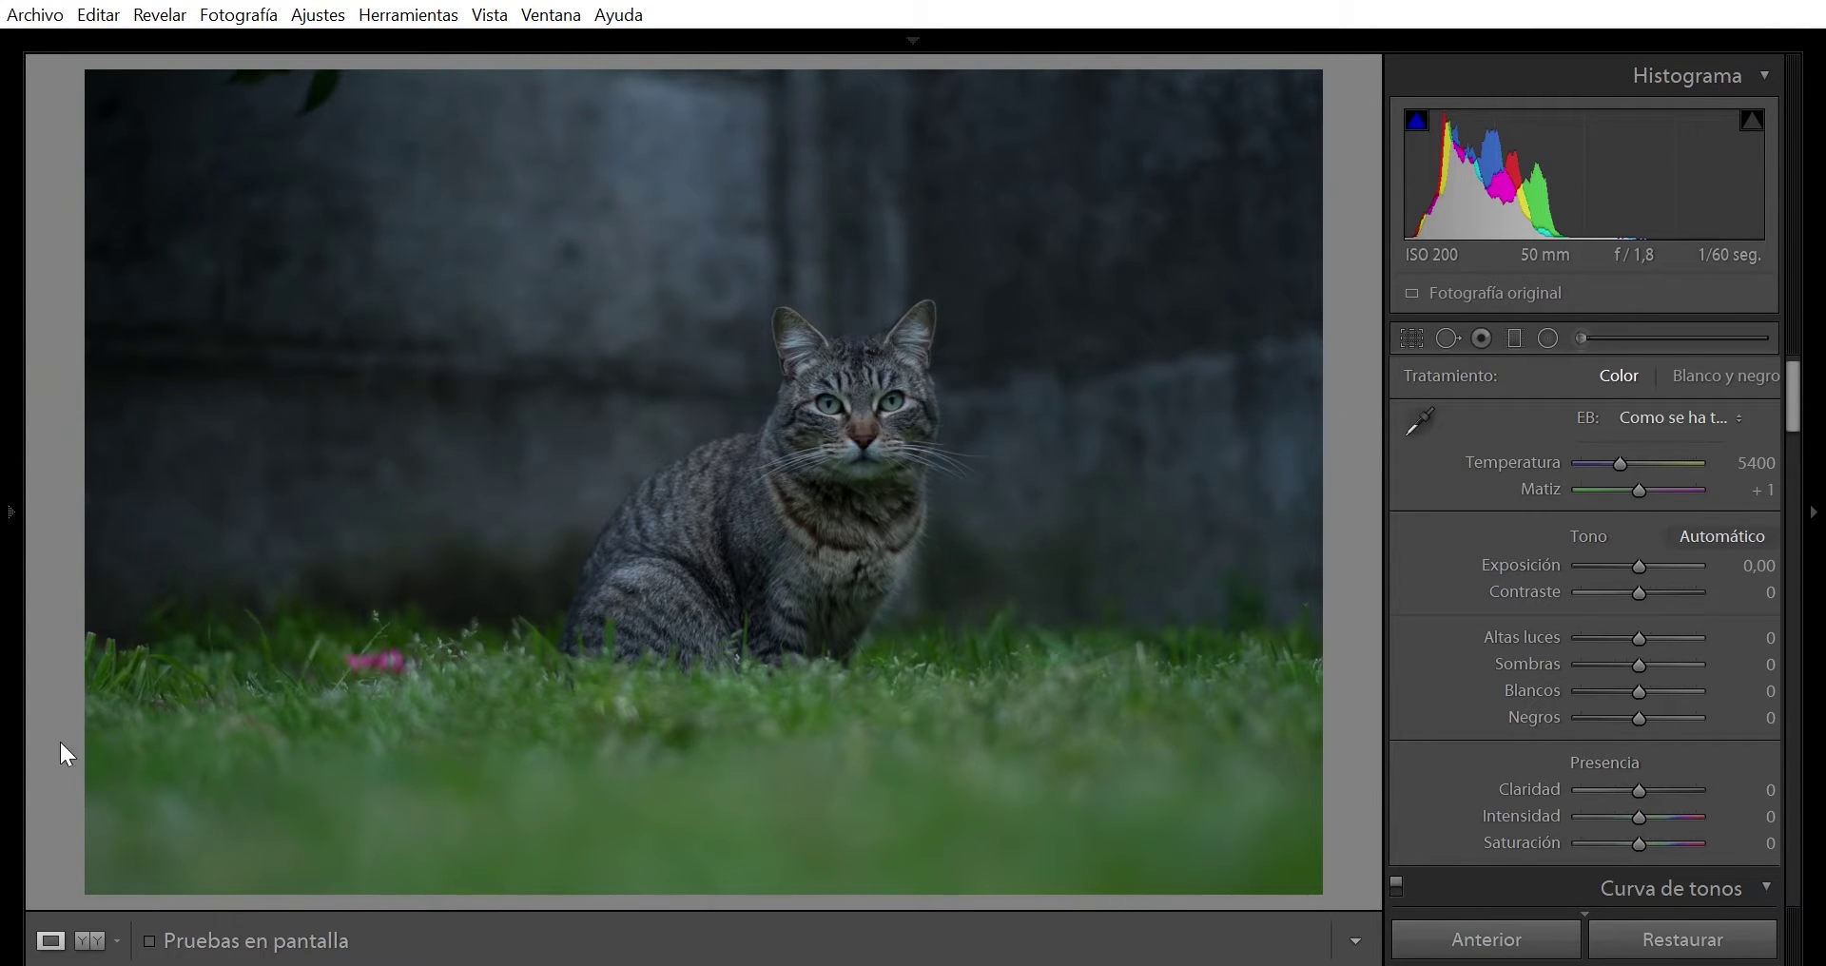
Raise the Basic panel Temp from 5400 to 6180 to warm the cat photo
left_click(11, 513)
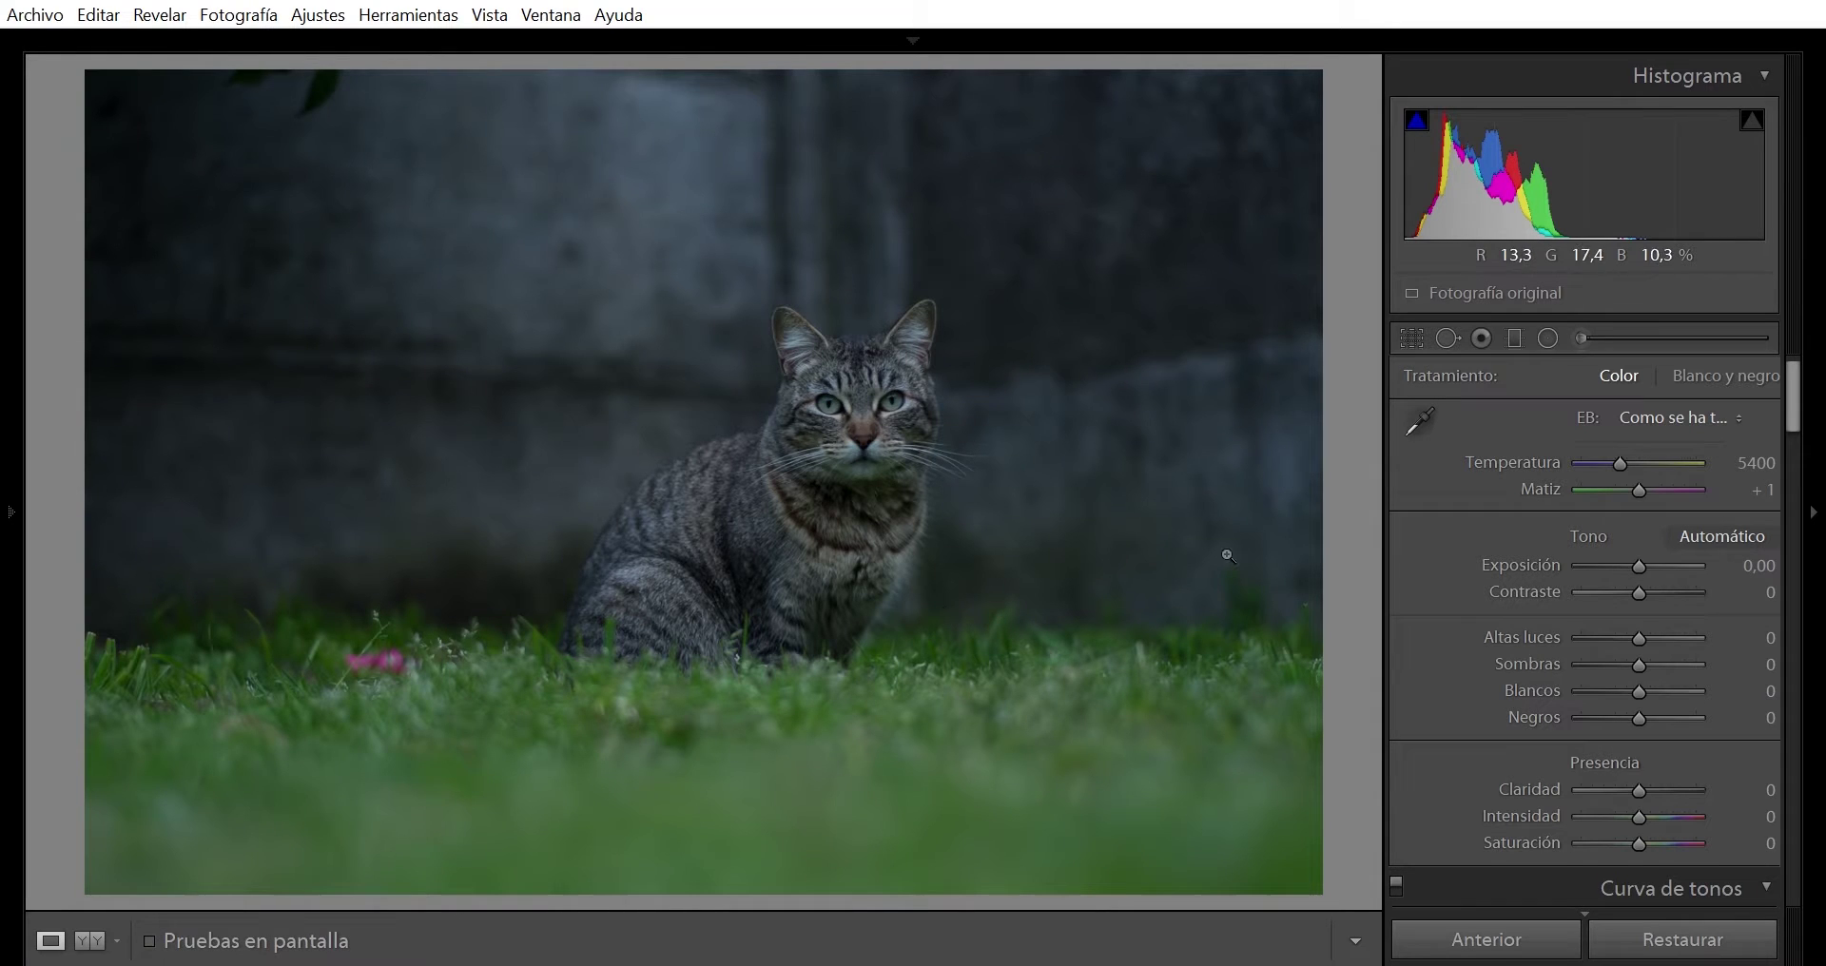
scroll(1794, 379, "up", 1)
left_click_drag(1626, 499, 1632, 468)
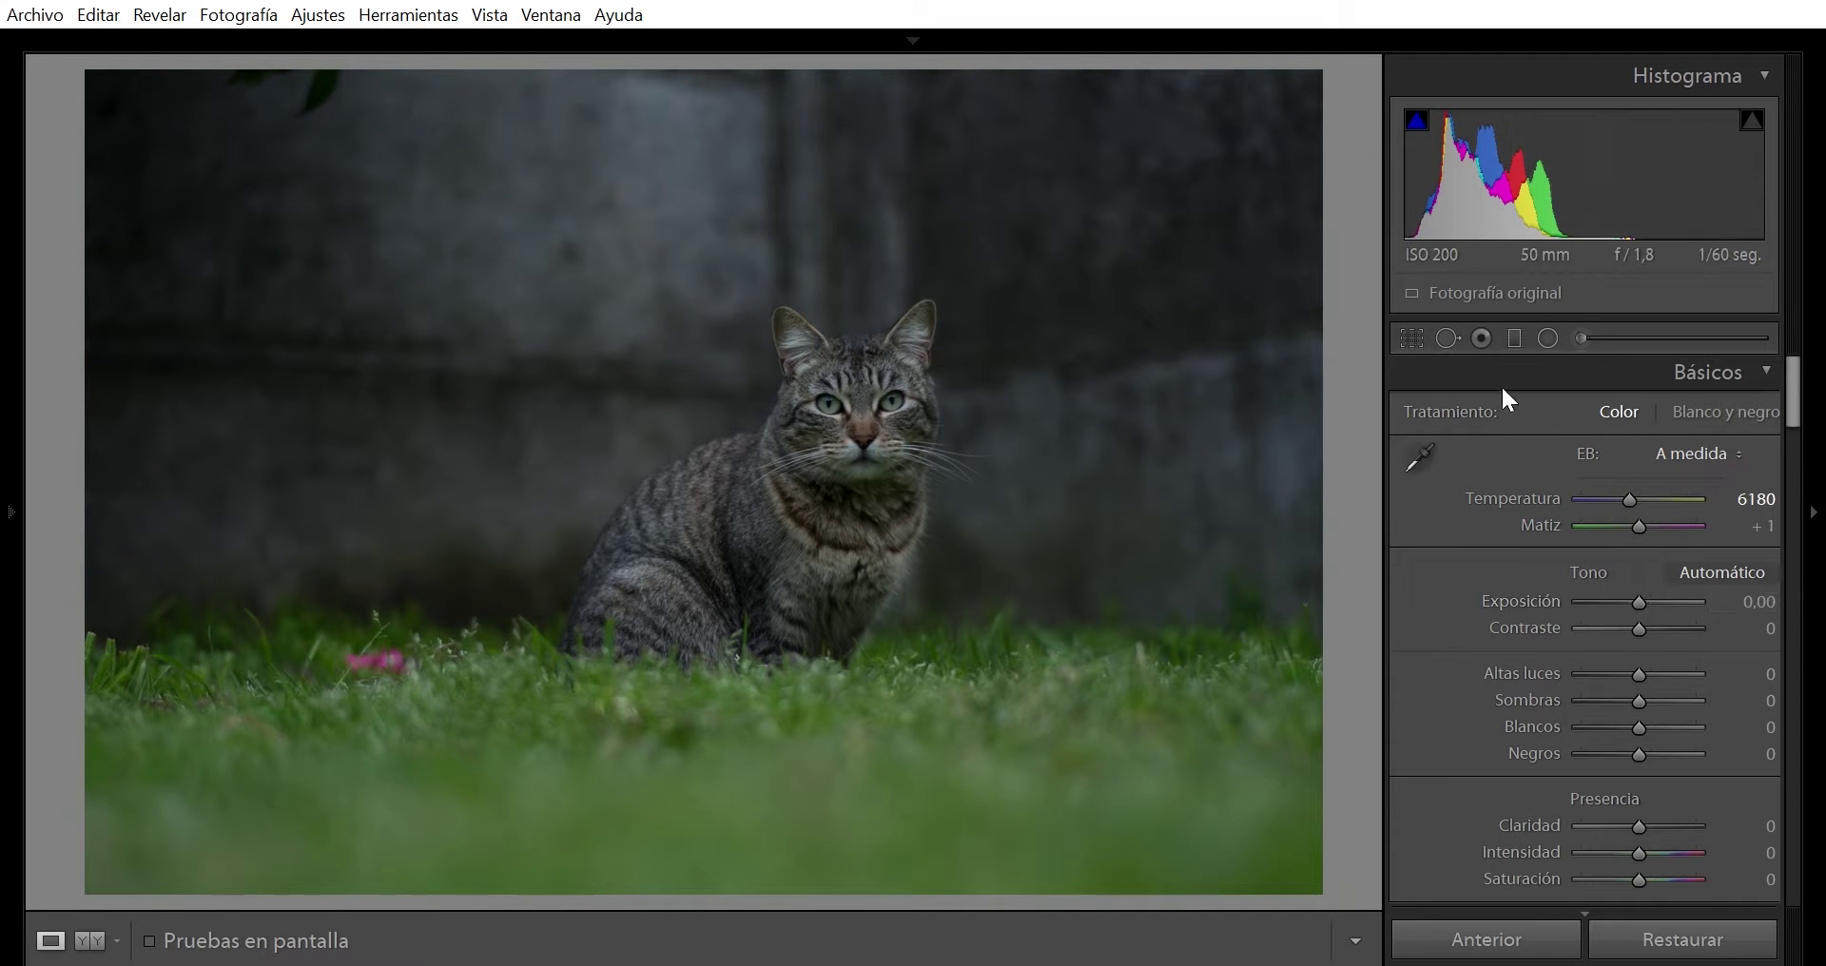
Crop the frame tighter around the cat and rotate it slightly to straighten it
left_click(1412, 337)
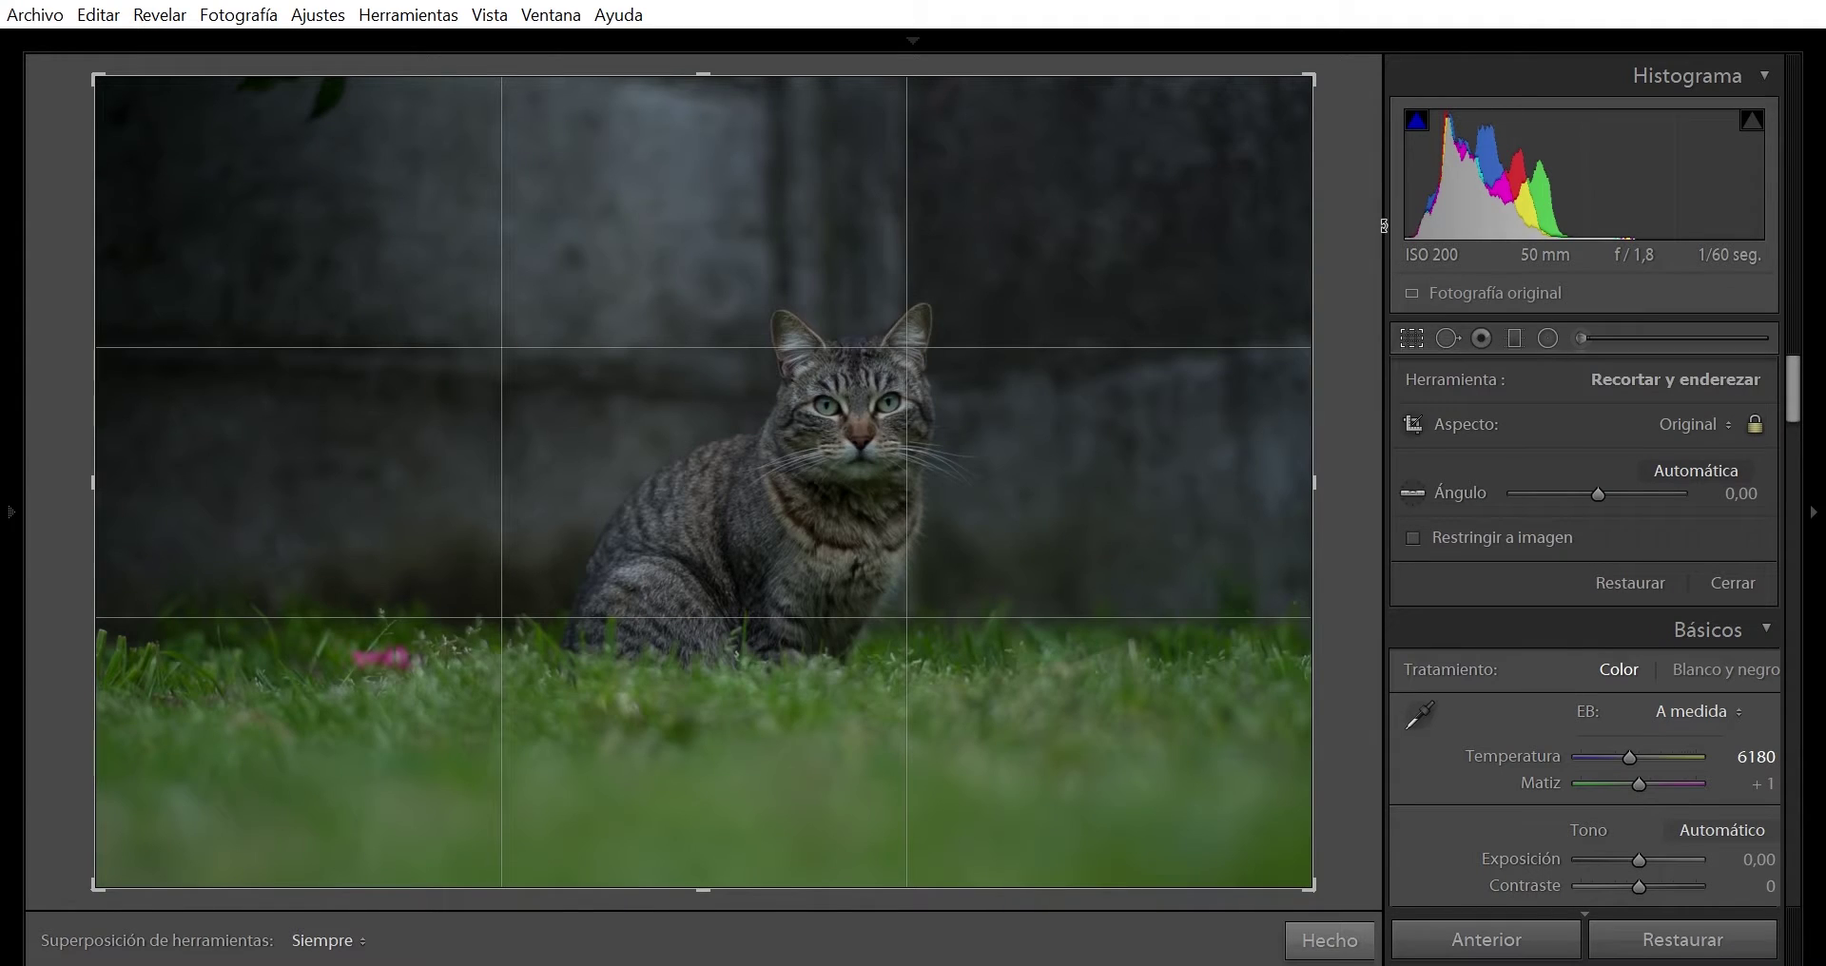
key("o")
key("o")
key("o")
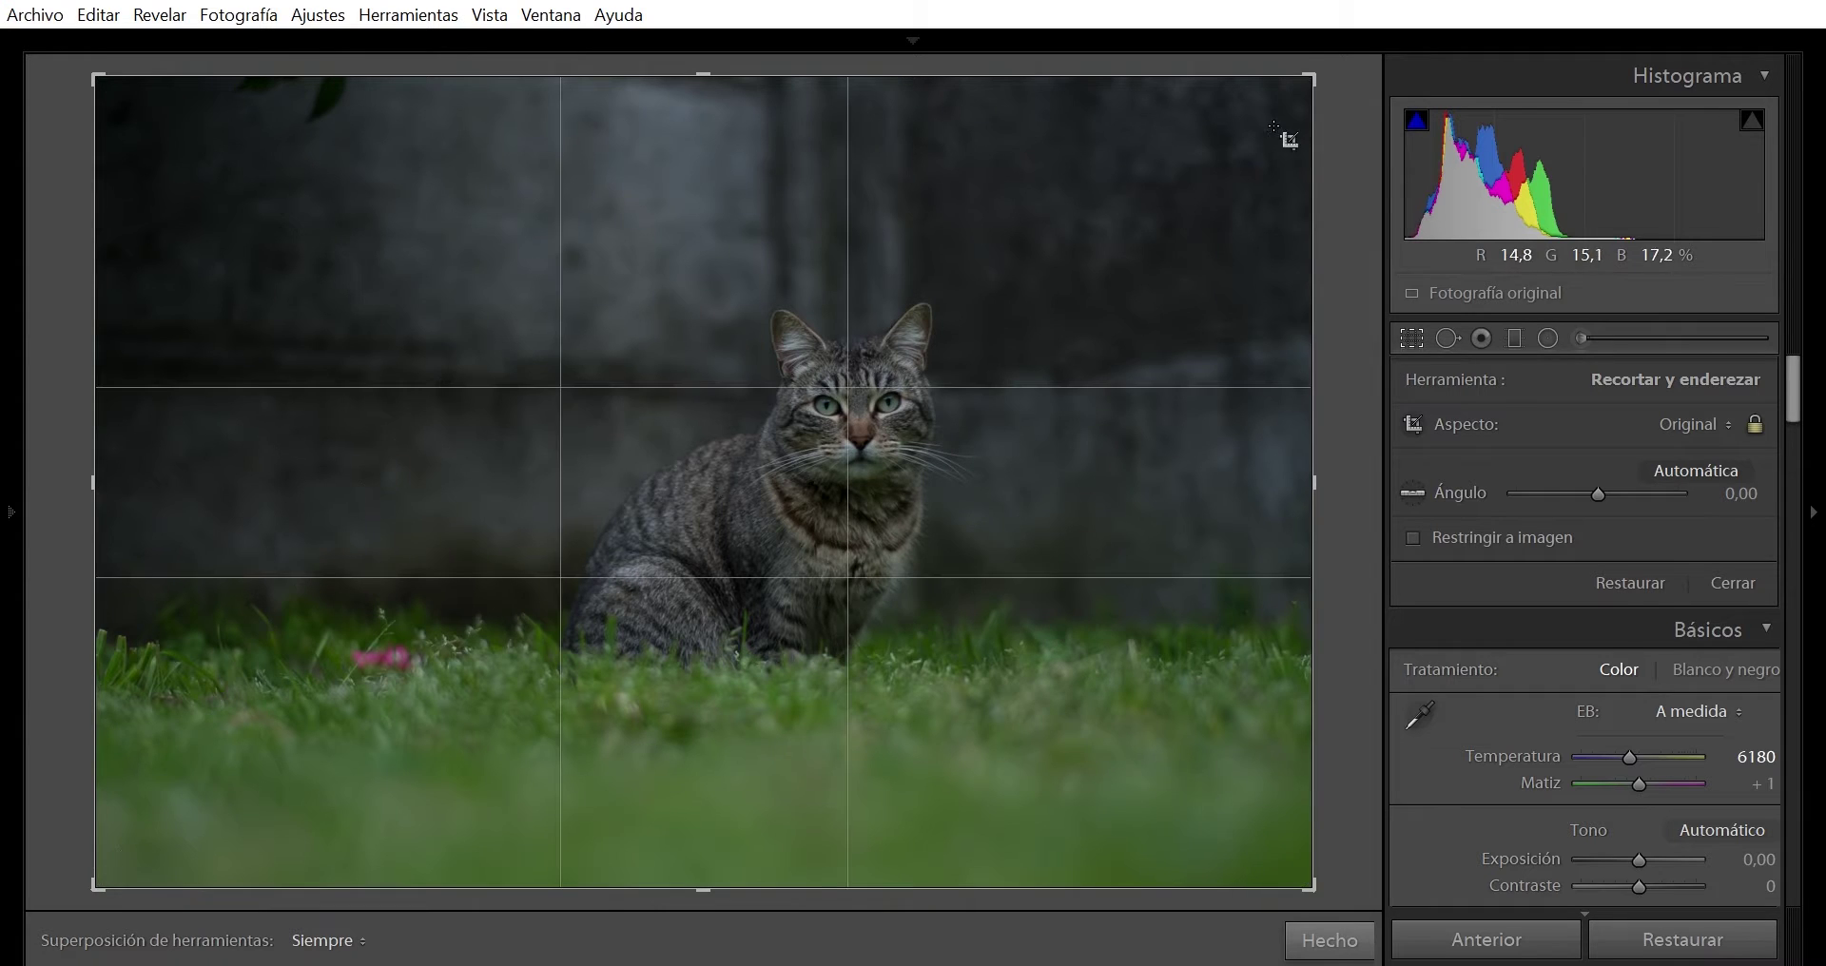
left_click_drag(1315, 76, 1241, 119)
key("o")
key("o")
key("o")
key("o")
key("o")
key("o")
key("o")
key("o")
key("o")
key("o")
key("o")
key("o")
key("o")
key("o")
key("o")
key("o")
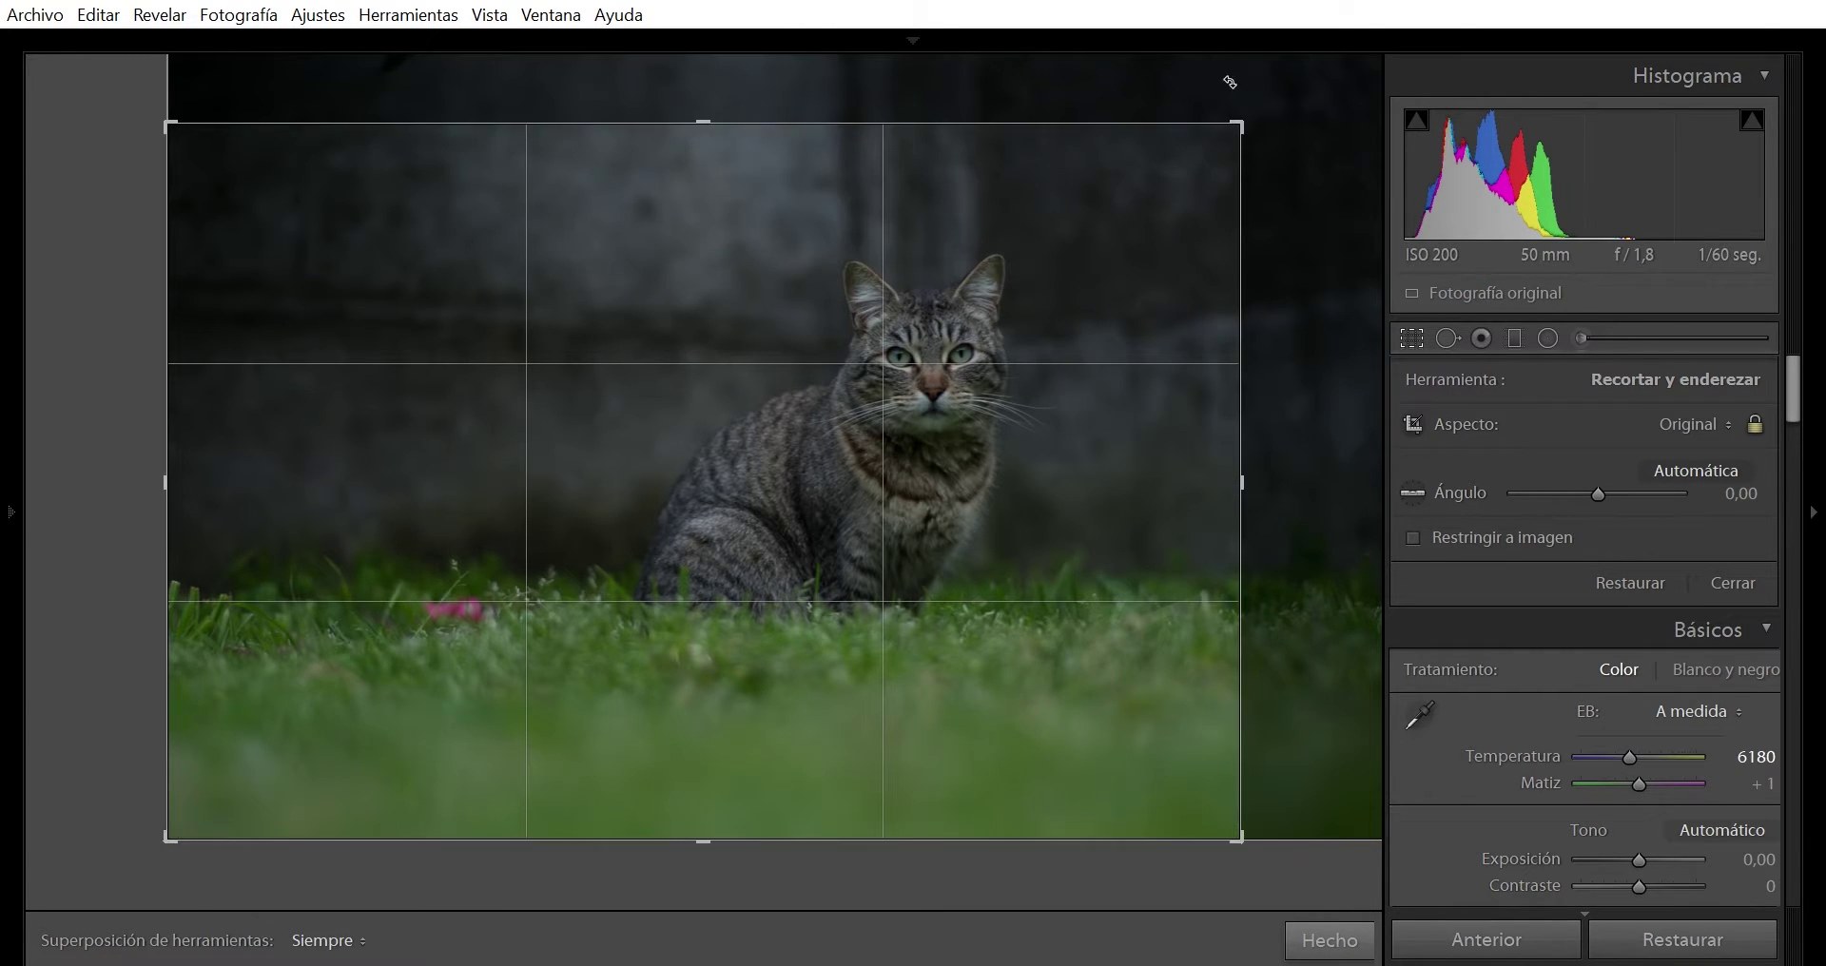
left_click_drag(1244, 97, 1274, 98)
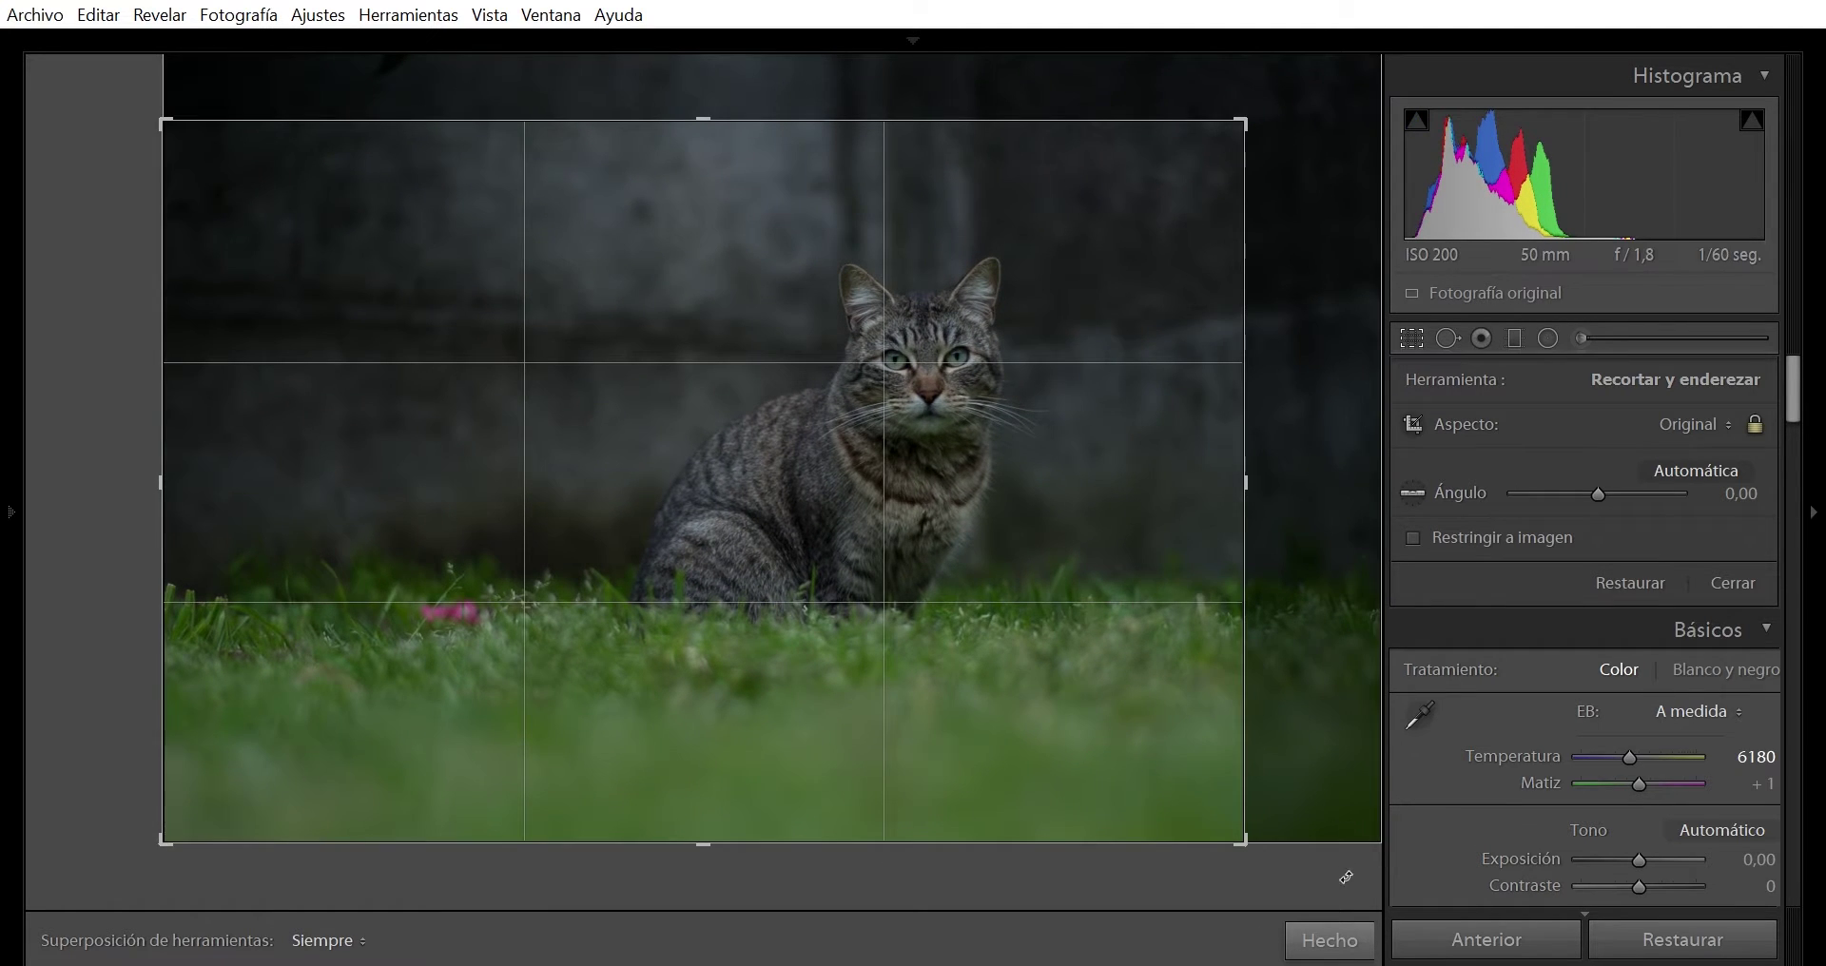
left_click(1329, 941)
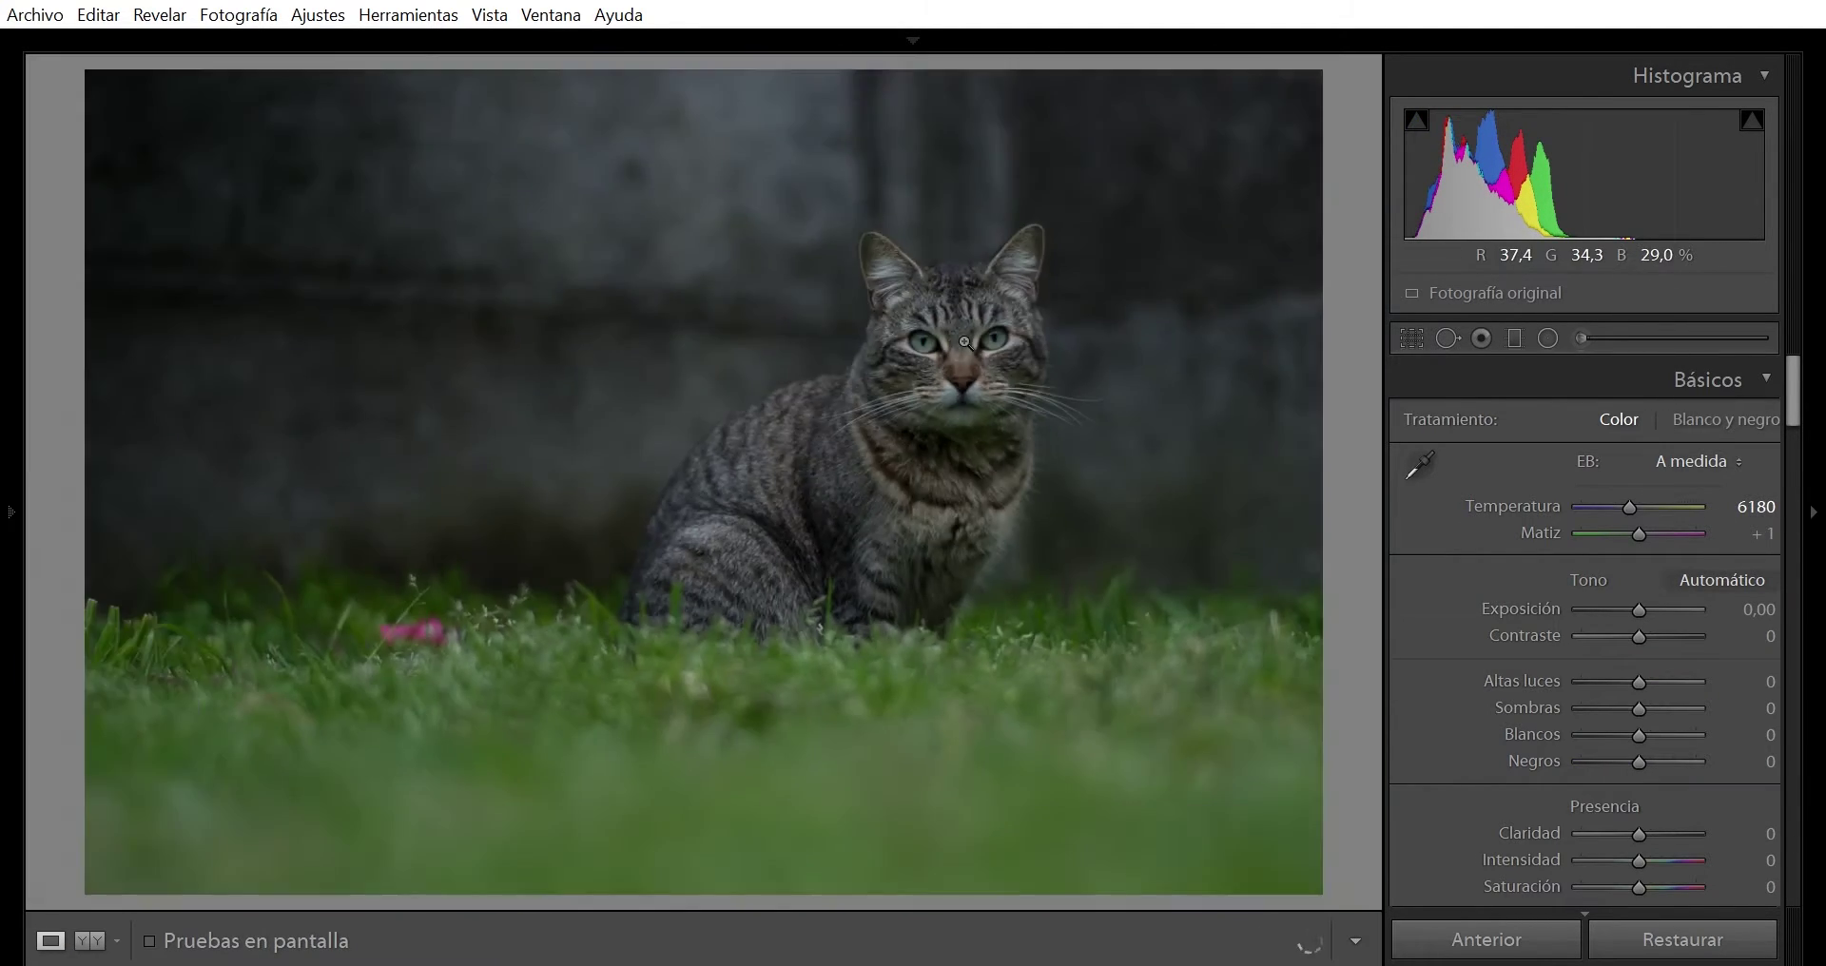
Set Exposure +1.97, Highlights −62, Shadows +48 and Whites +44 in the Basic panel
left_click(965, 345)
left_click(965, 344)
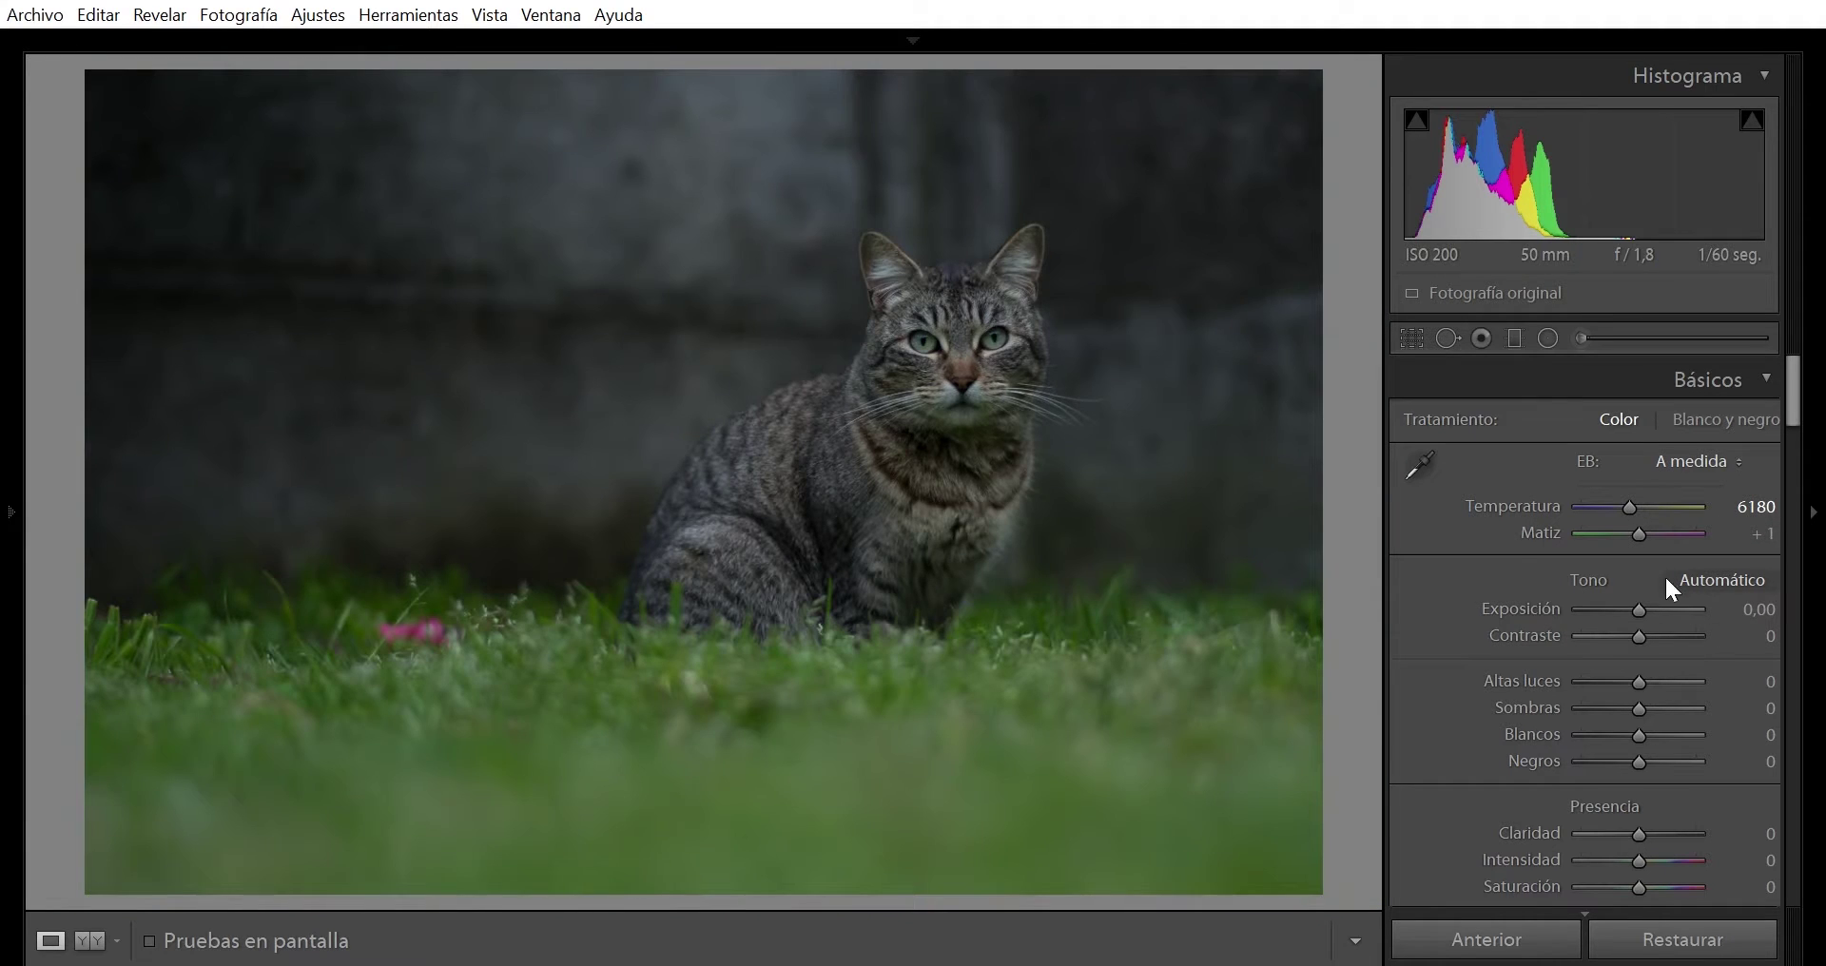
scroll(1650, 580, "up", 3)
scroll(1650, 580, "up", 2)
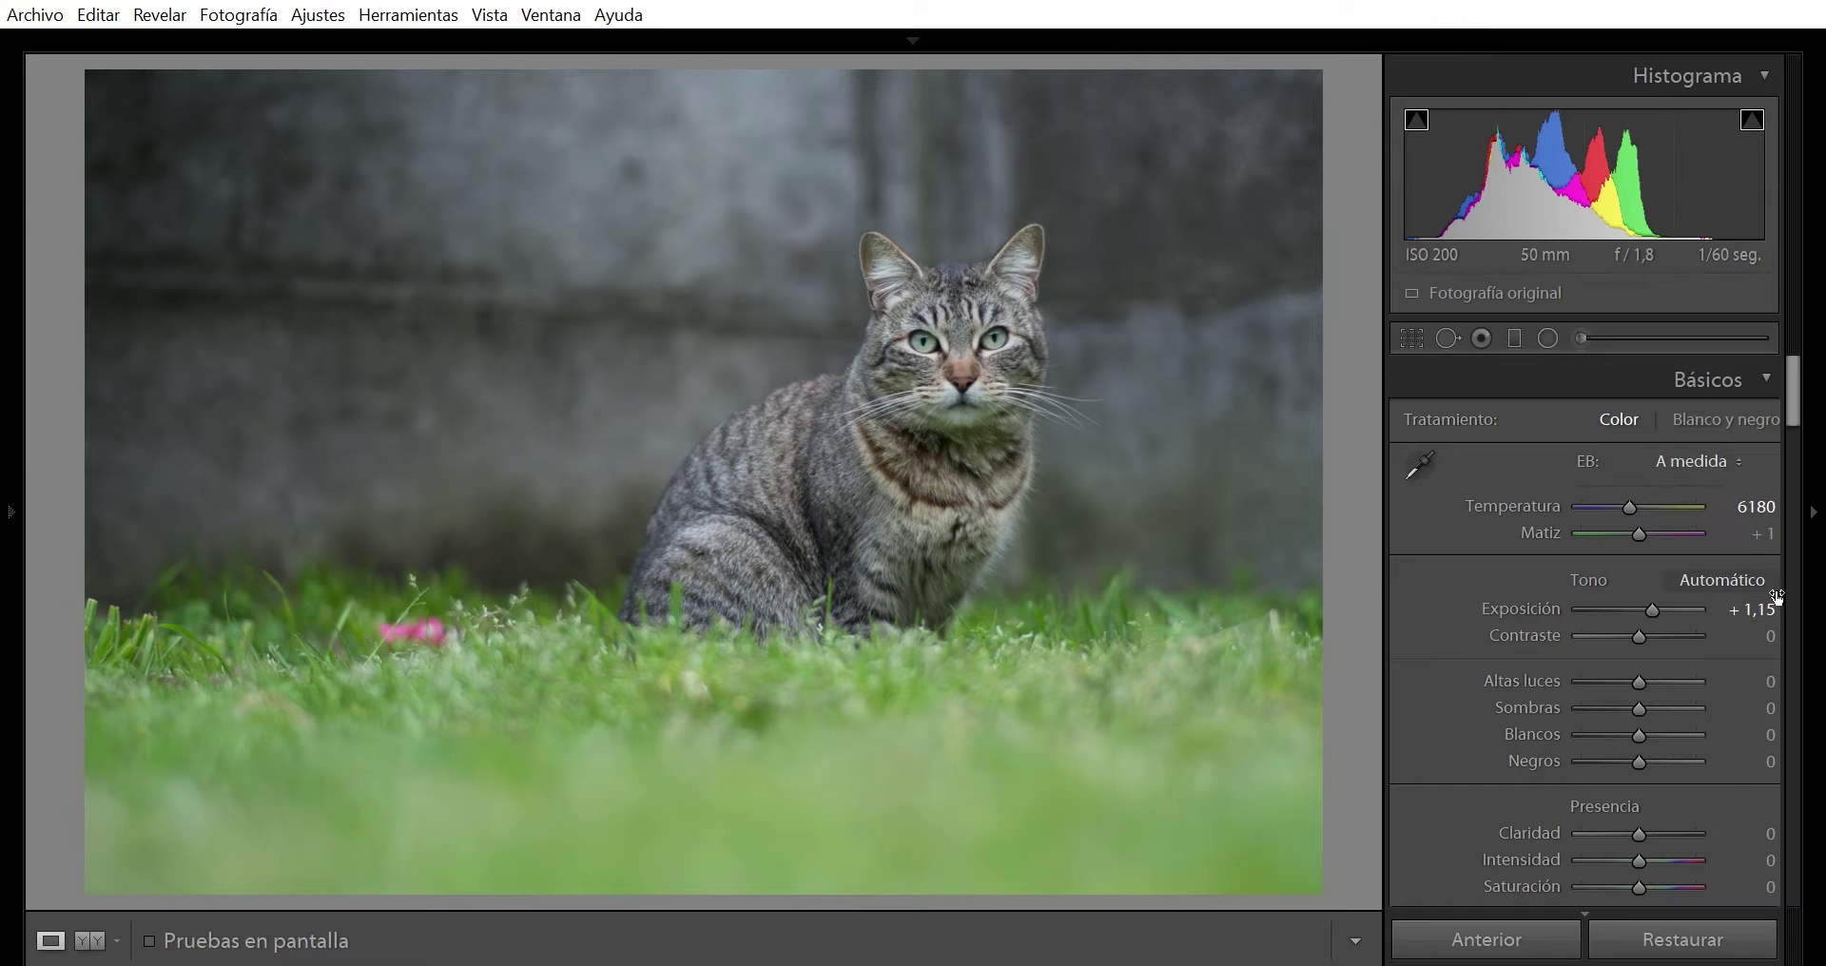
scroll(1666, 585, "up", 6)
scroll(1693, 582, "up", 8)
scroll(1699, 576, "down", 5)
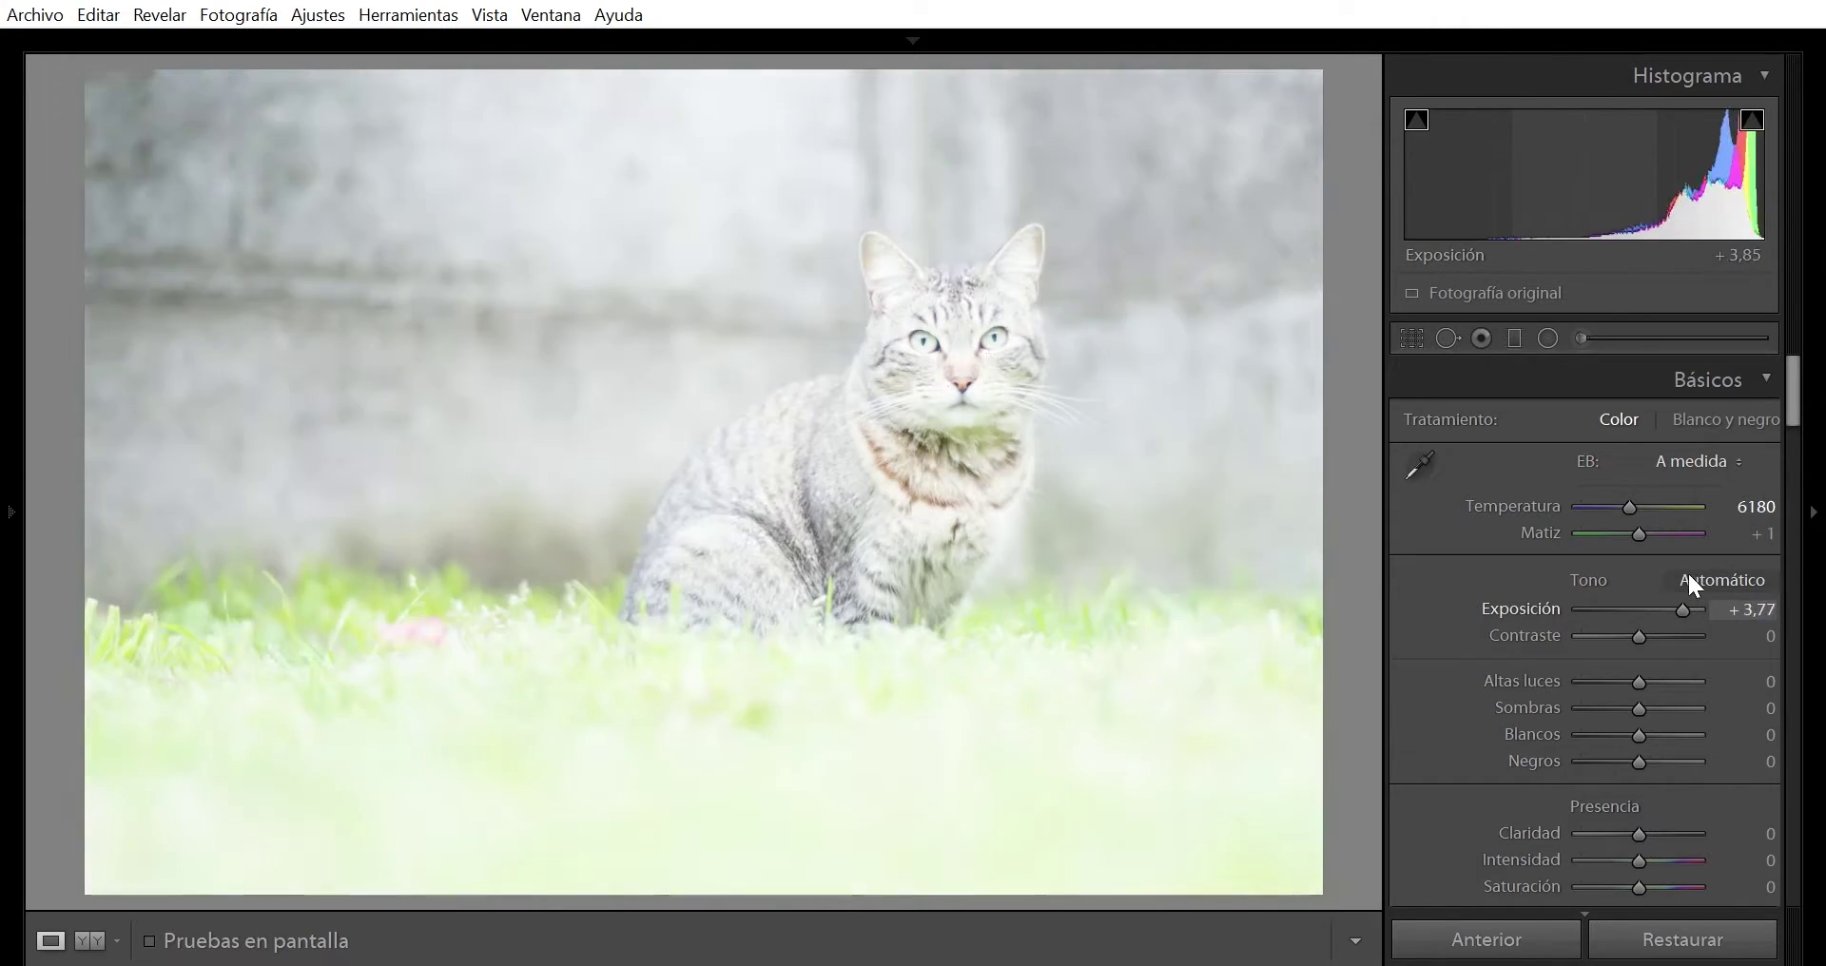
scroll(1689, 575, "down", 4)
scroll(1683, 576, "down", 3)
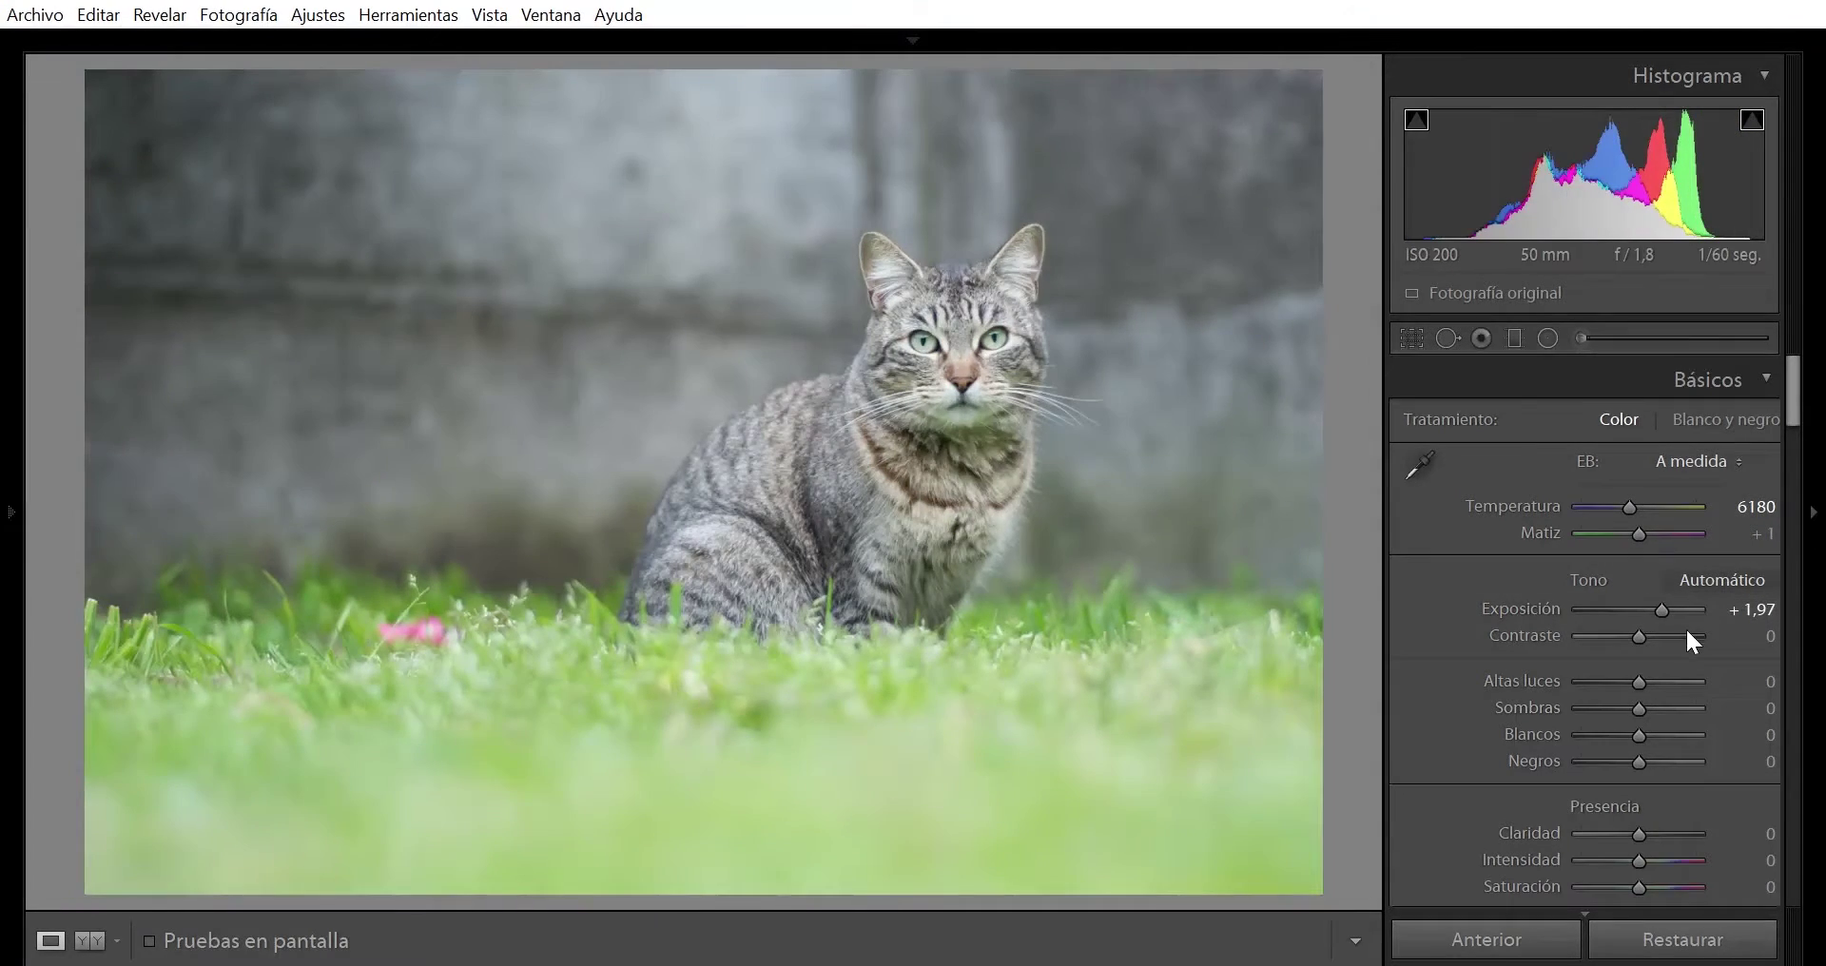
mouse_move(1640, 652)
left_mouse_down()
mouse_move(1607, 663)
mouse_move(1677, 679)
mouse_move(1664, 706)
left_mouse_up()
Lower Whites to +39 and Shadows to +28, set Blacks −57 and Clarity +11
key("z")
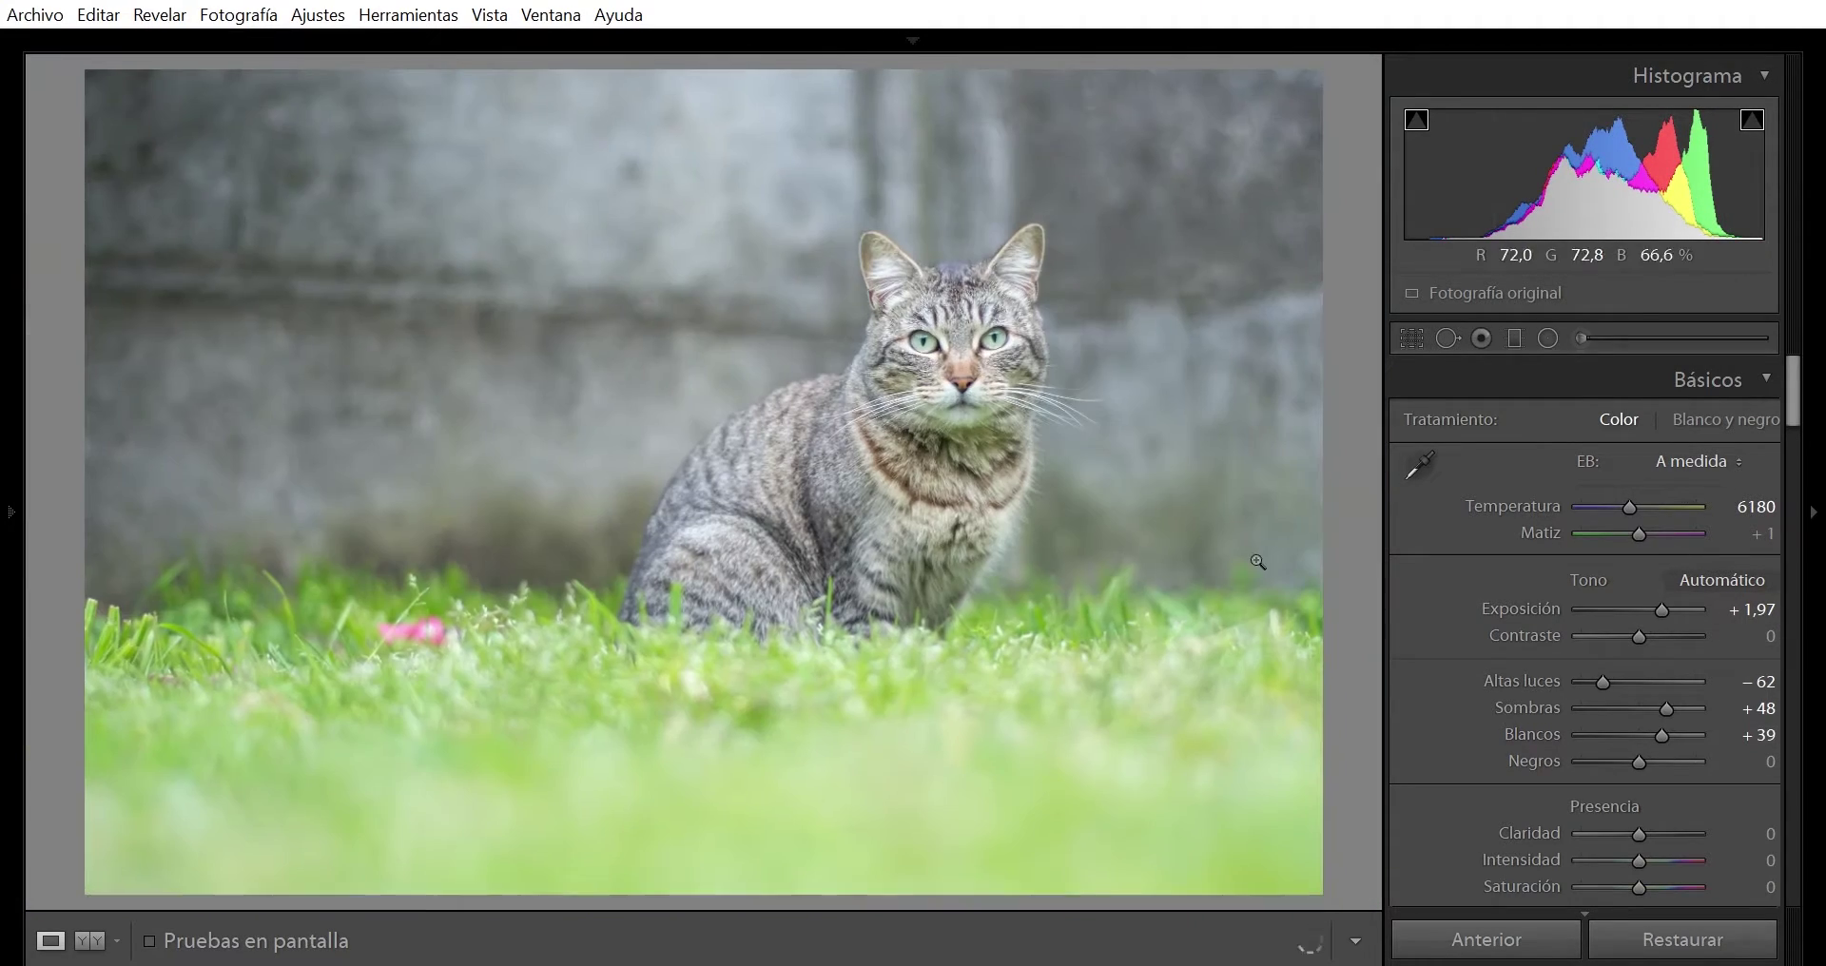
key("z")
mouse_move(1668, 706)
left_mouse_down()
mouse_move(1653, 679)
mouse_move(1605, 734)
left_mouse_up()
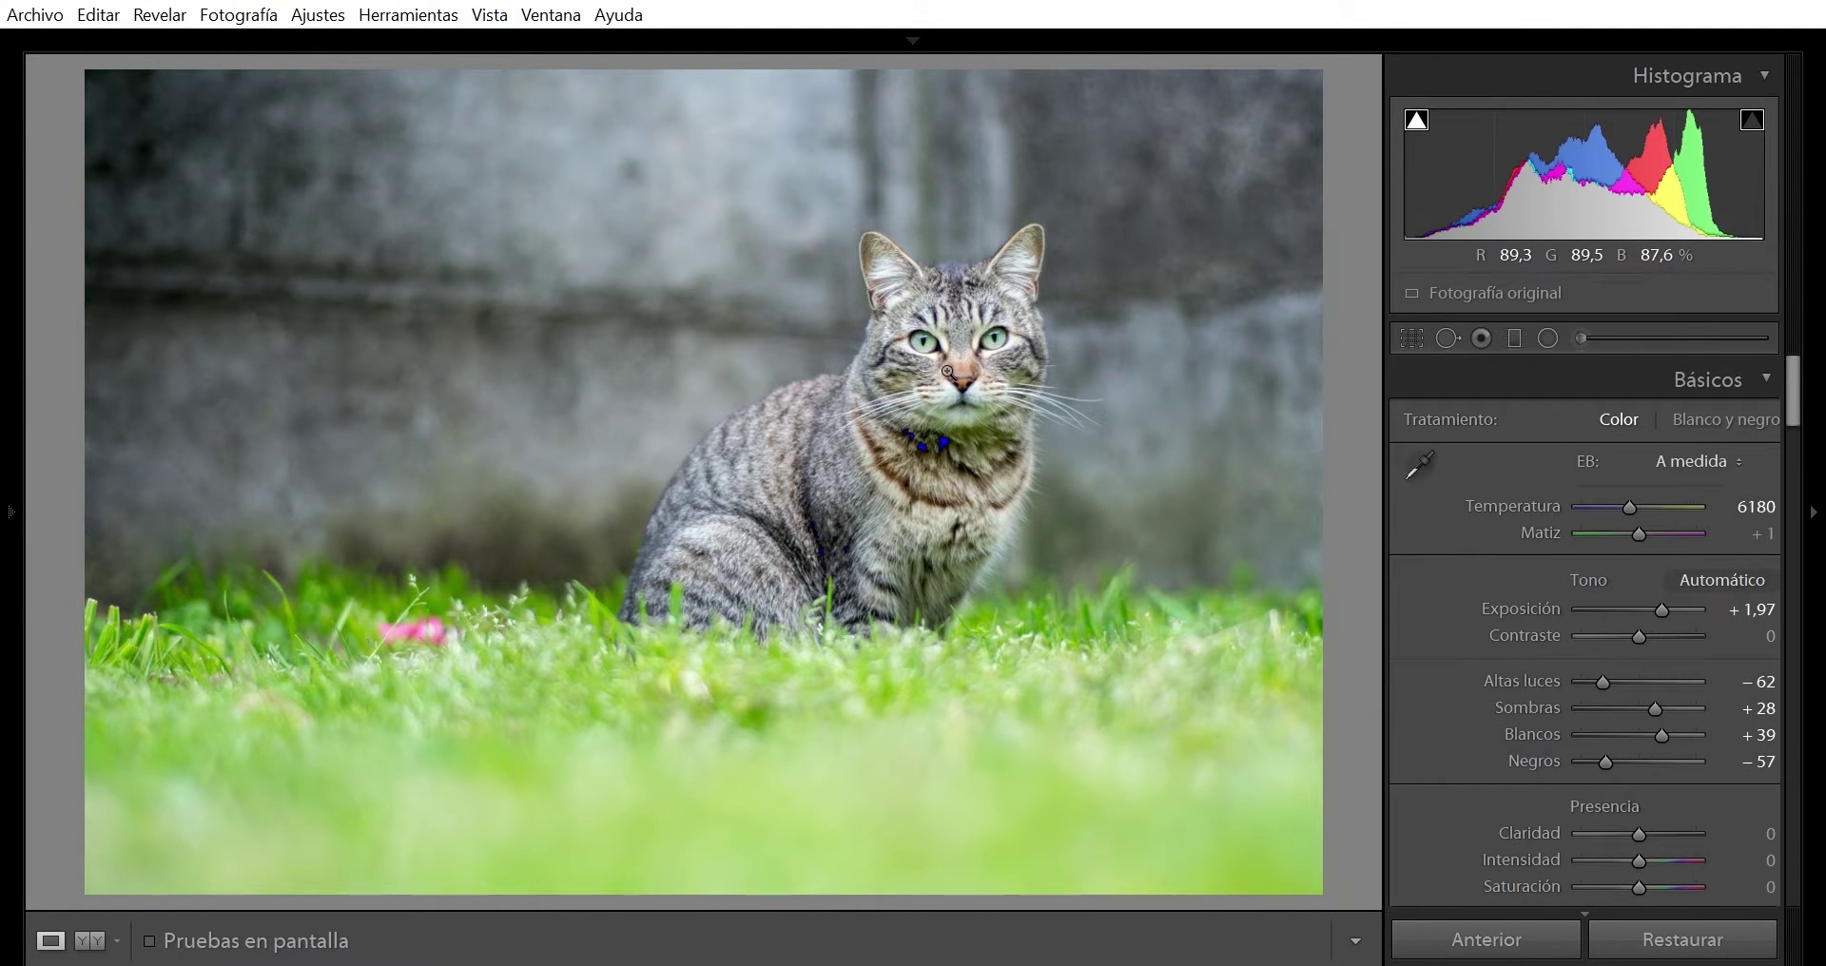
key("z")
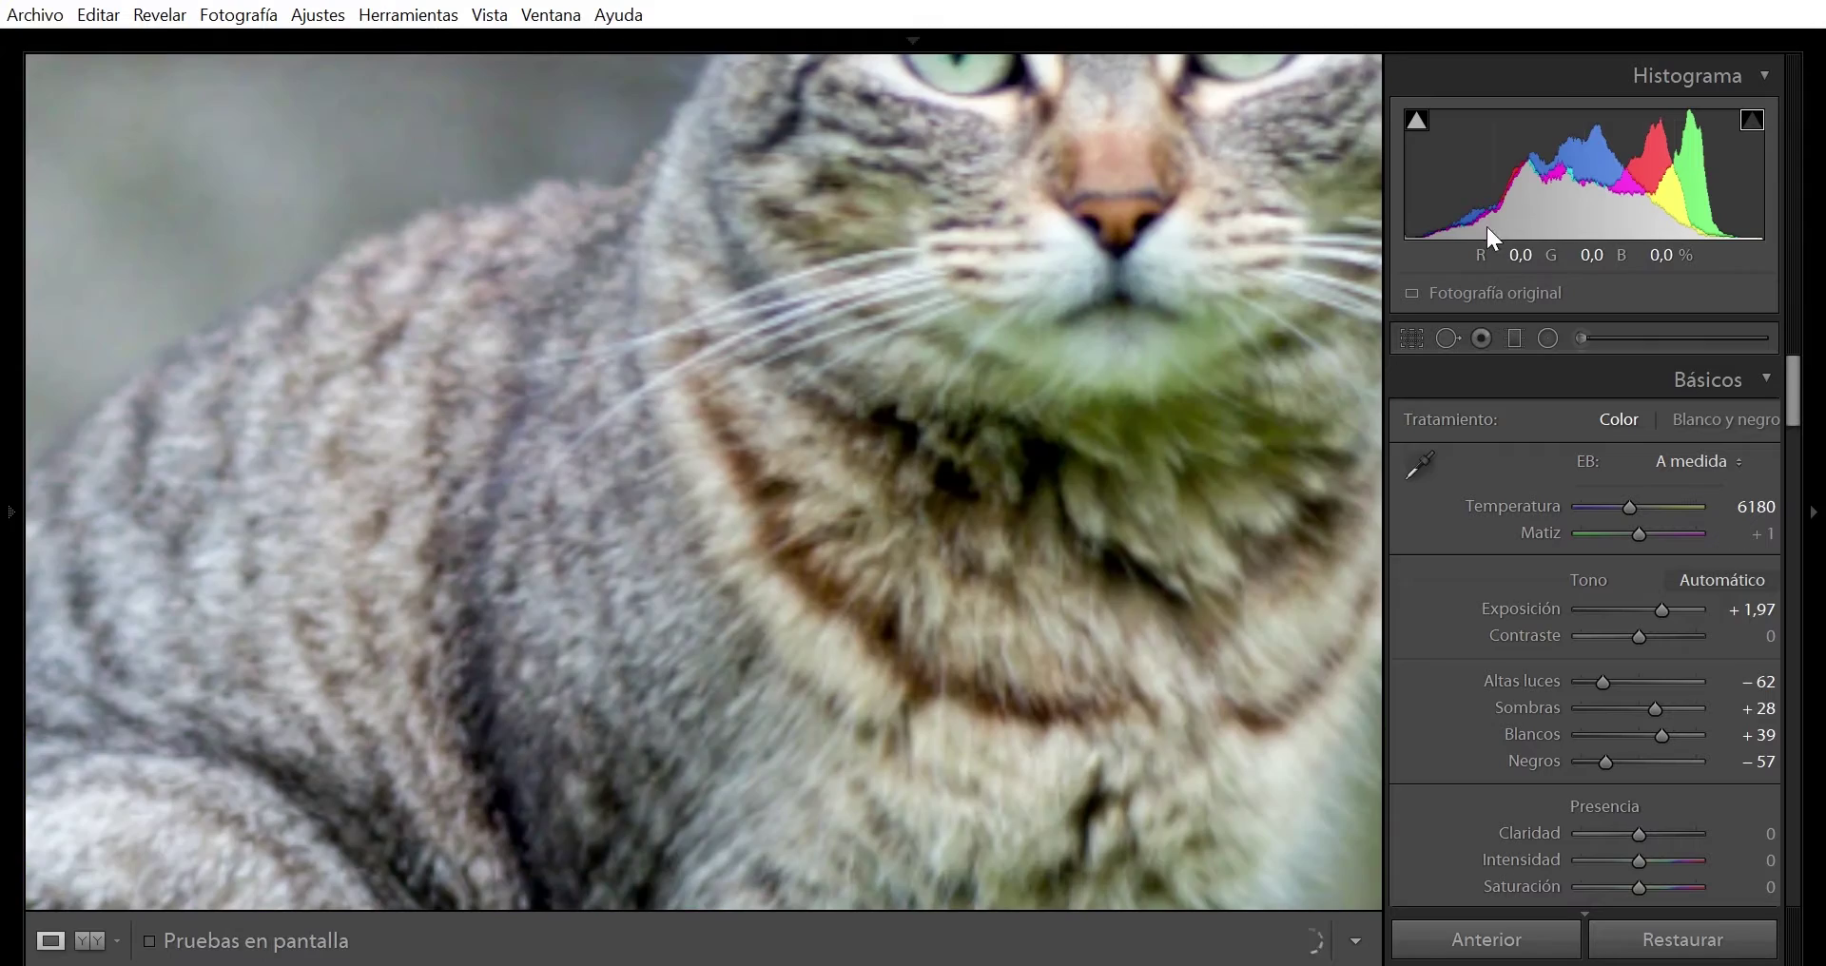
left_click(1341, 567)
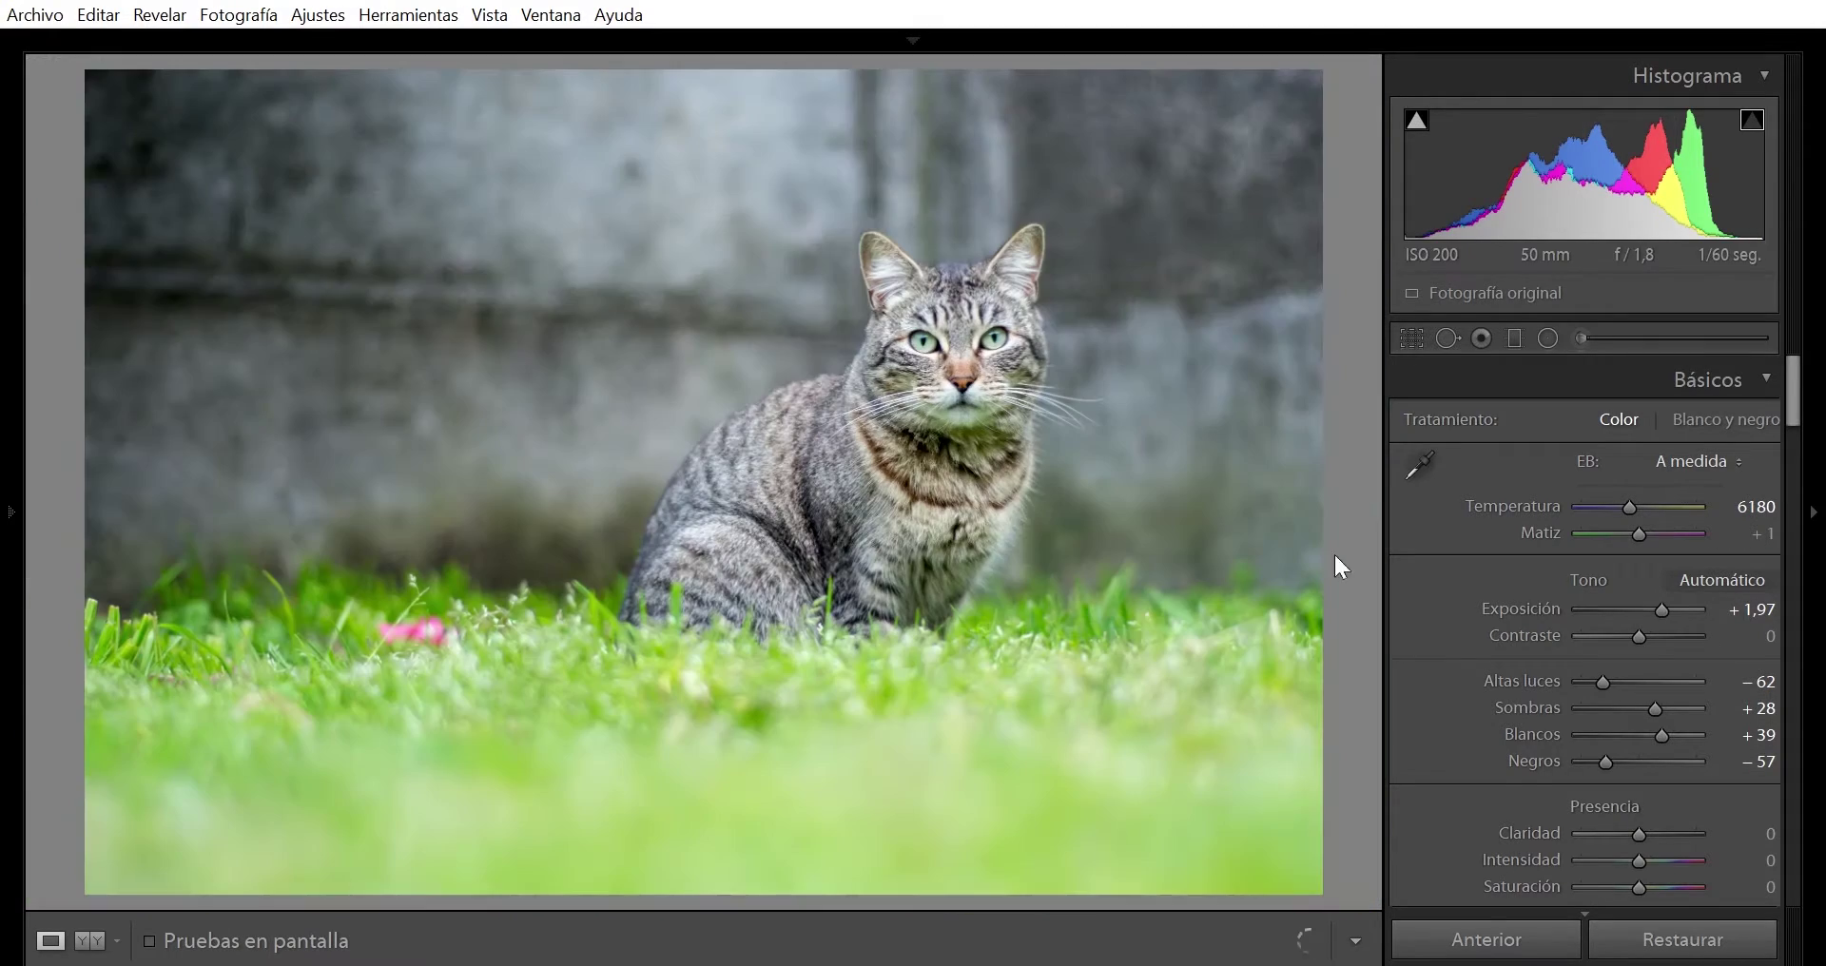
scroll(1653, 802, "up", 1)
scroll(1655, 810, "up", 1)
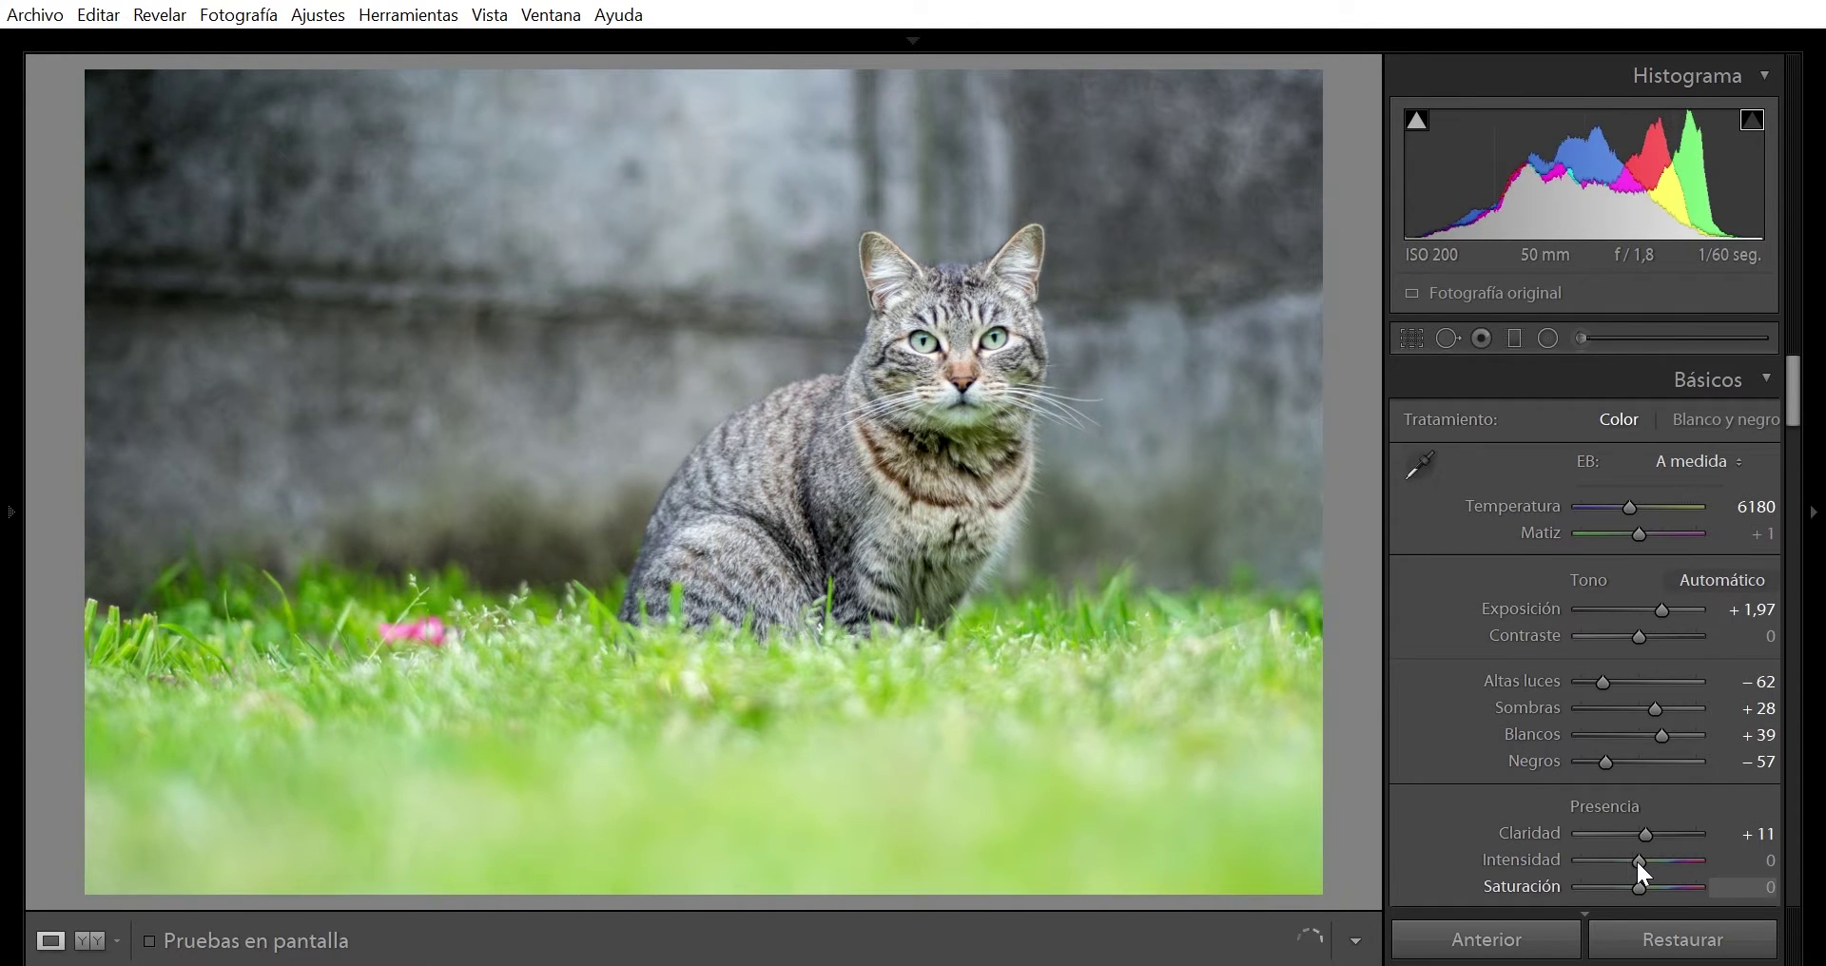
scroll(1639, 865, "down", 1)
Set Saturation to −7 and add low and high tone curve points for an S shape
left_click_drag(1793, 371, 1795, 447)
mouse_move(1537, 543)
left_mouse_down()
mouse_move(1537, 569)
mouse_move(1468, 589)
left_mouse_up()
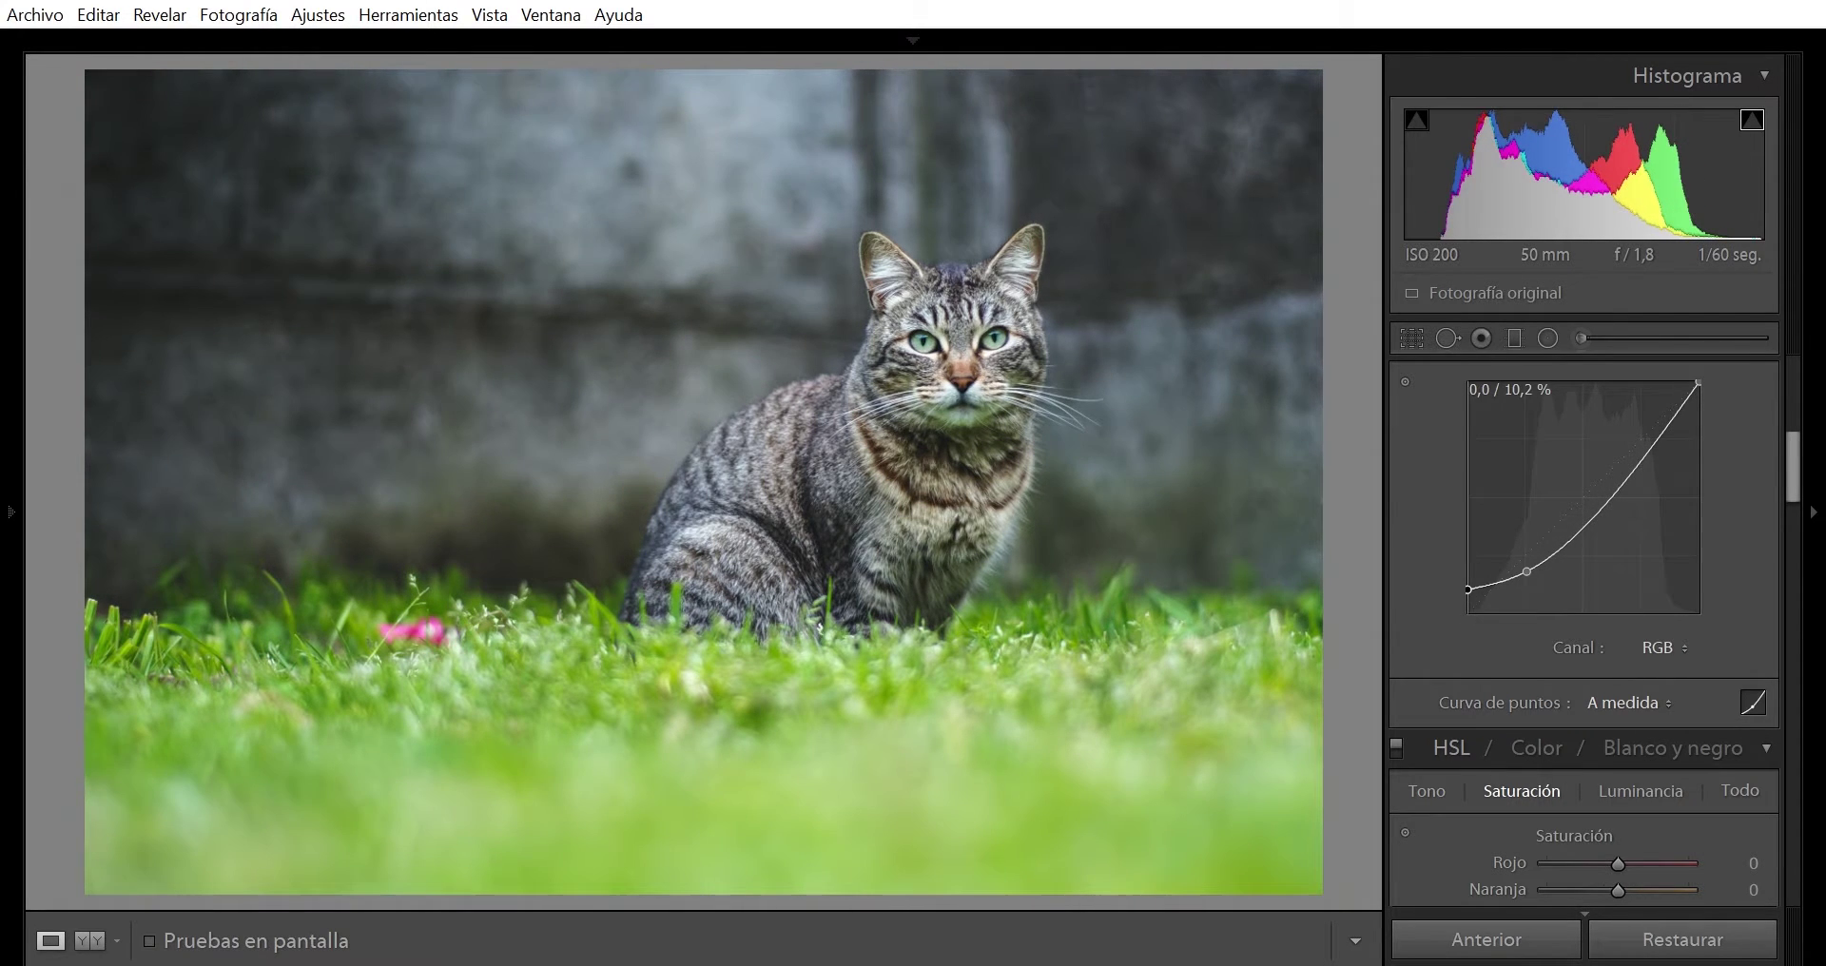
left_click_drag(1659, 434, 1640, 445)
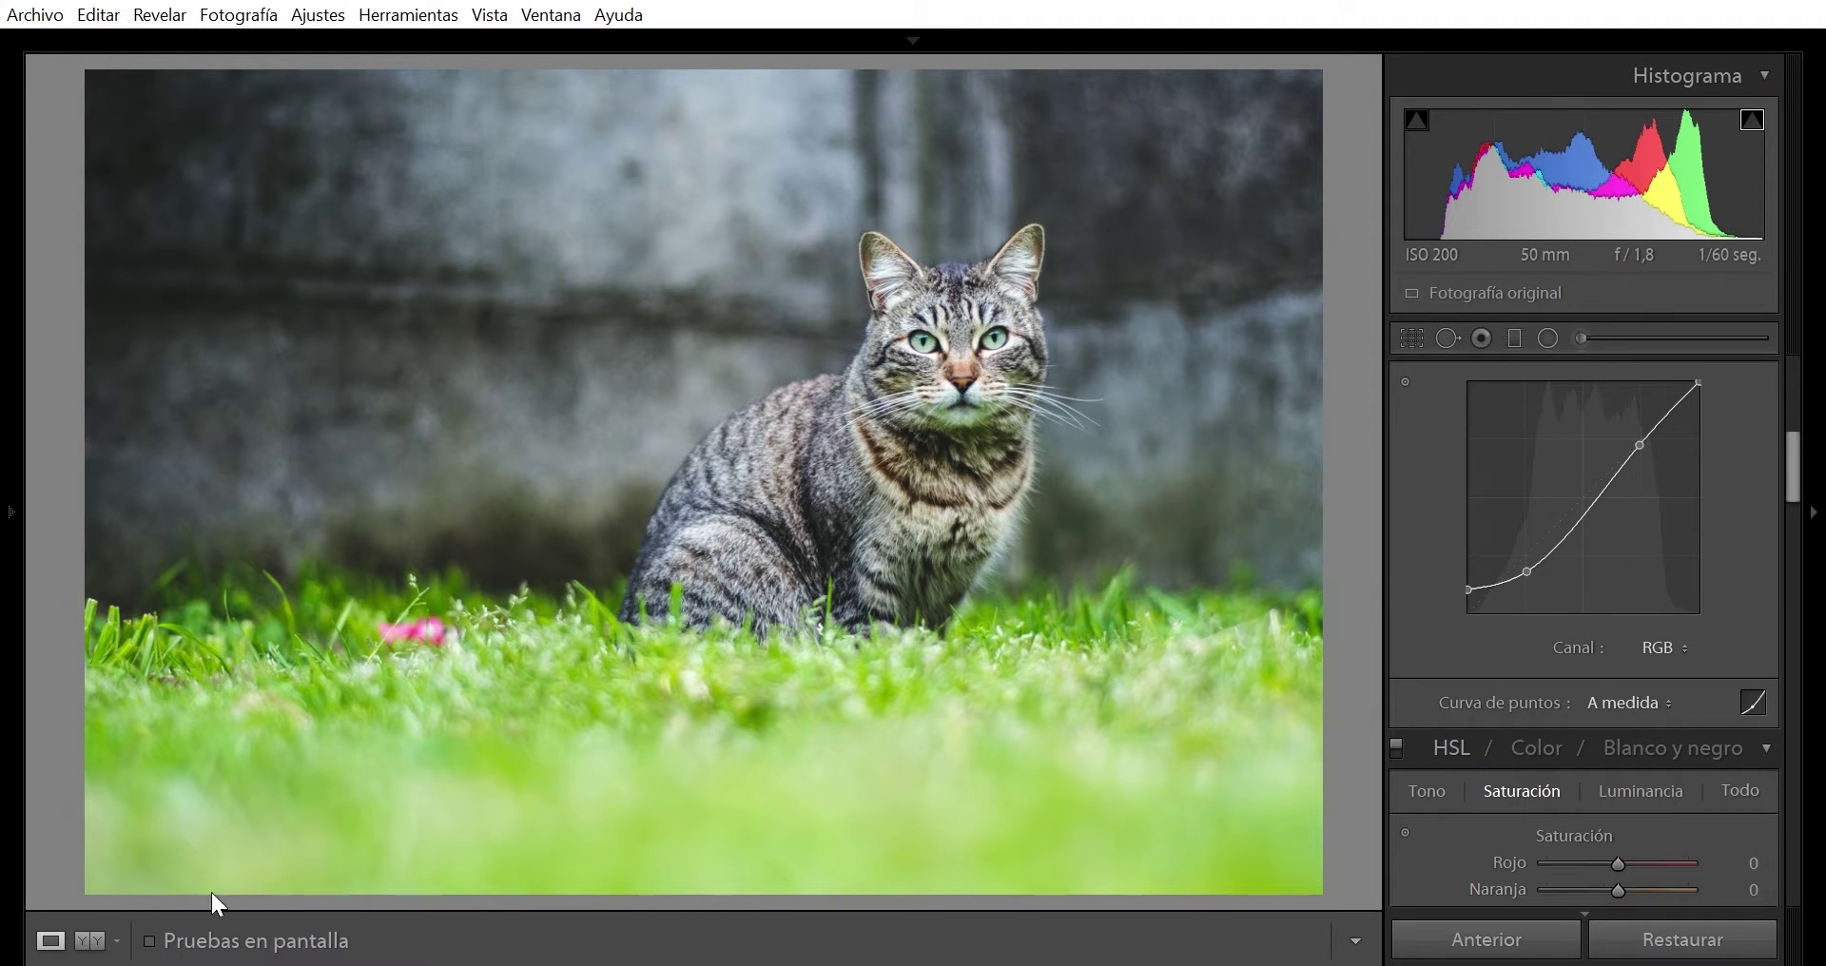
Compare before and after, then nudge the lower curve point slightly down
left_click(79, 934)
left_click(53, 936)
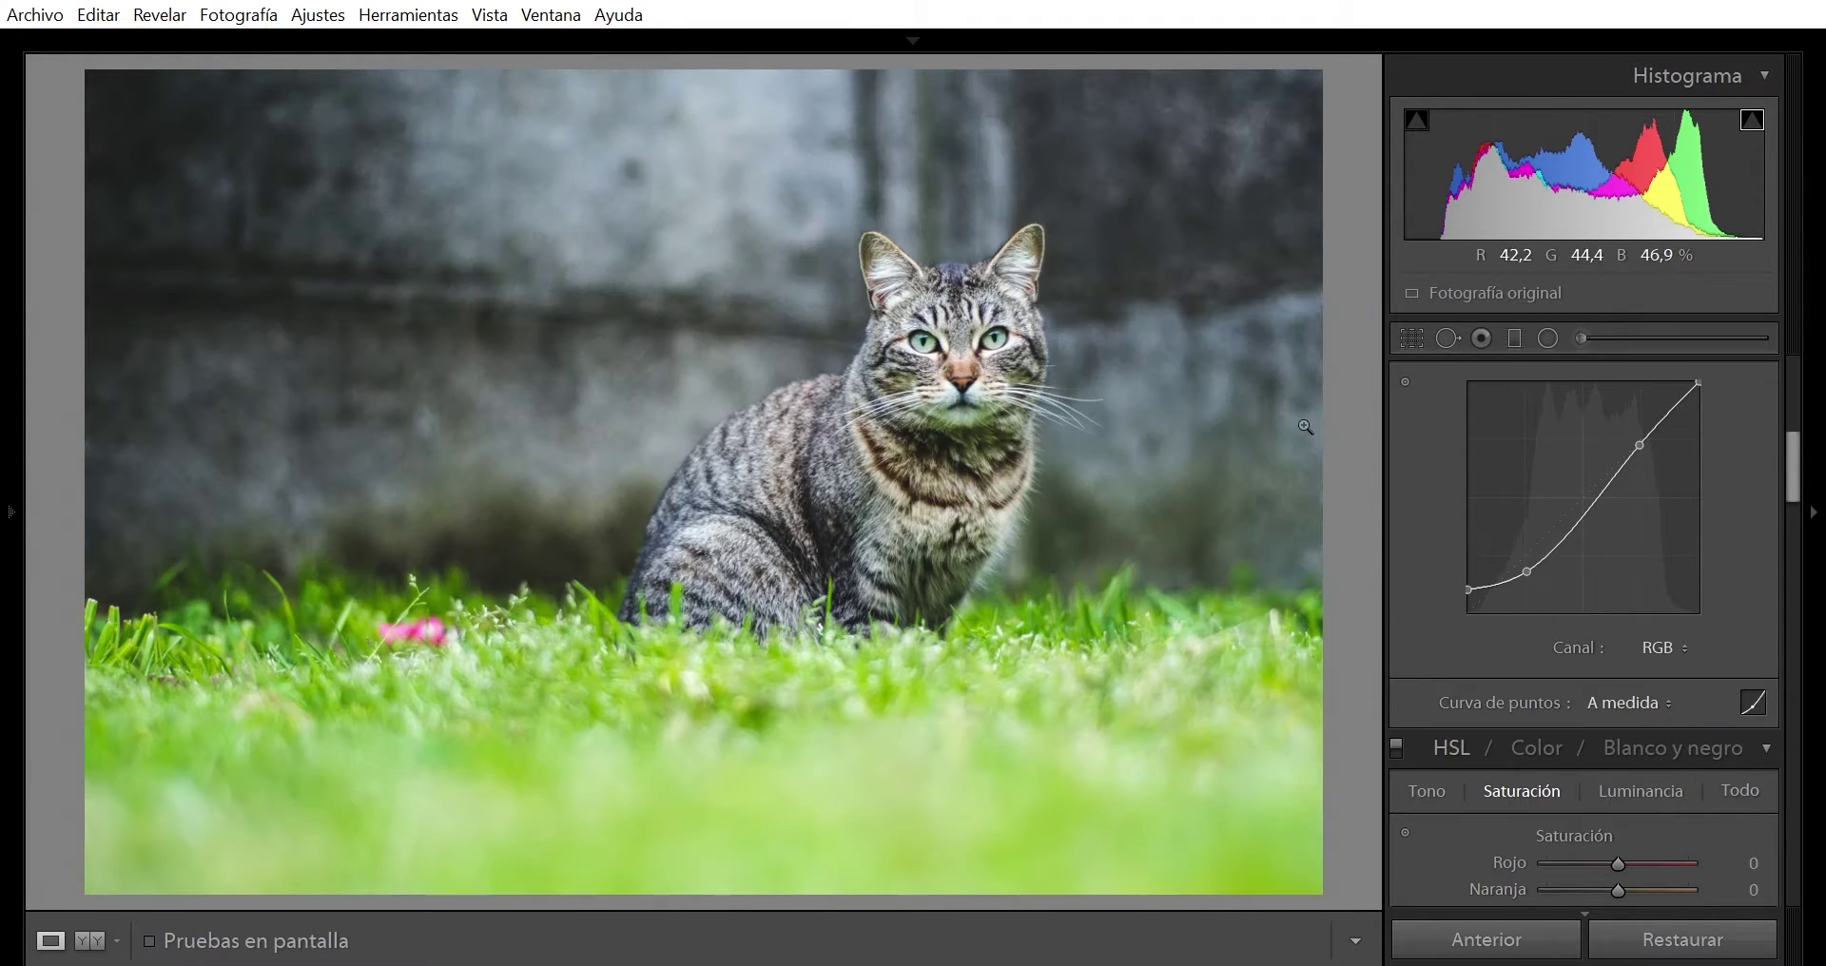
left_click_drag(1527, 571, 1523, 573)
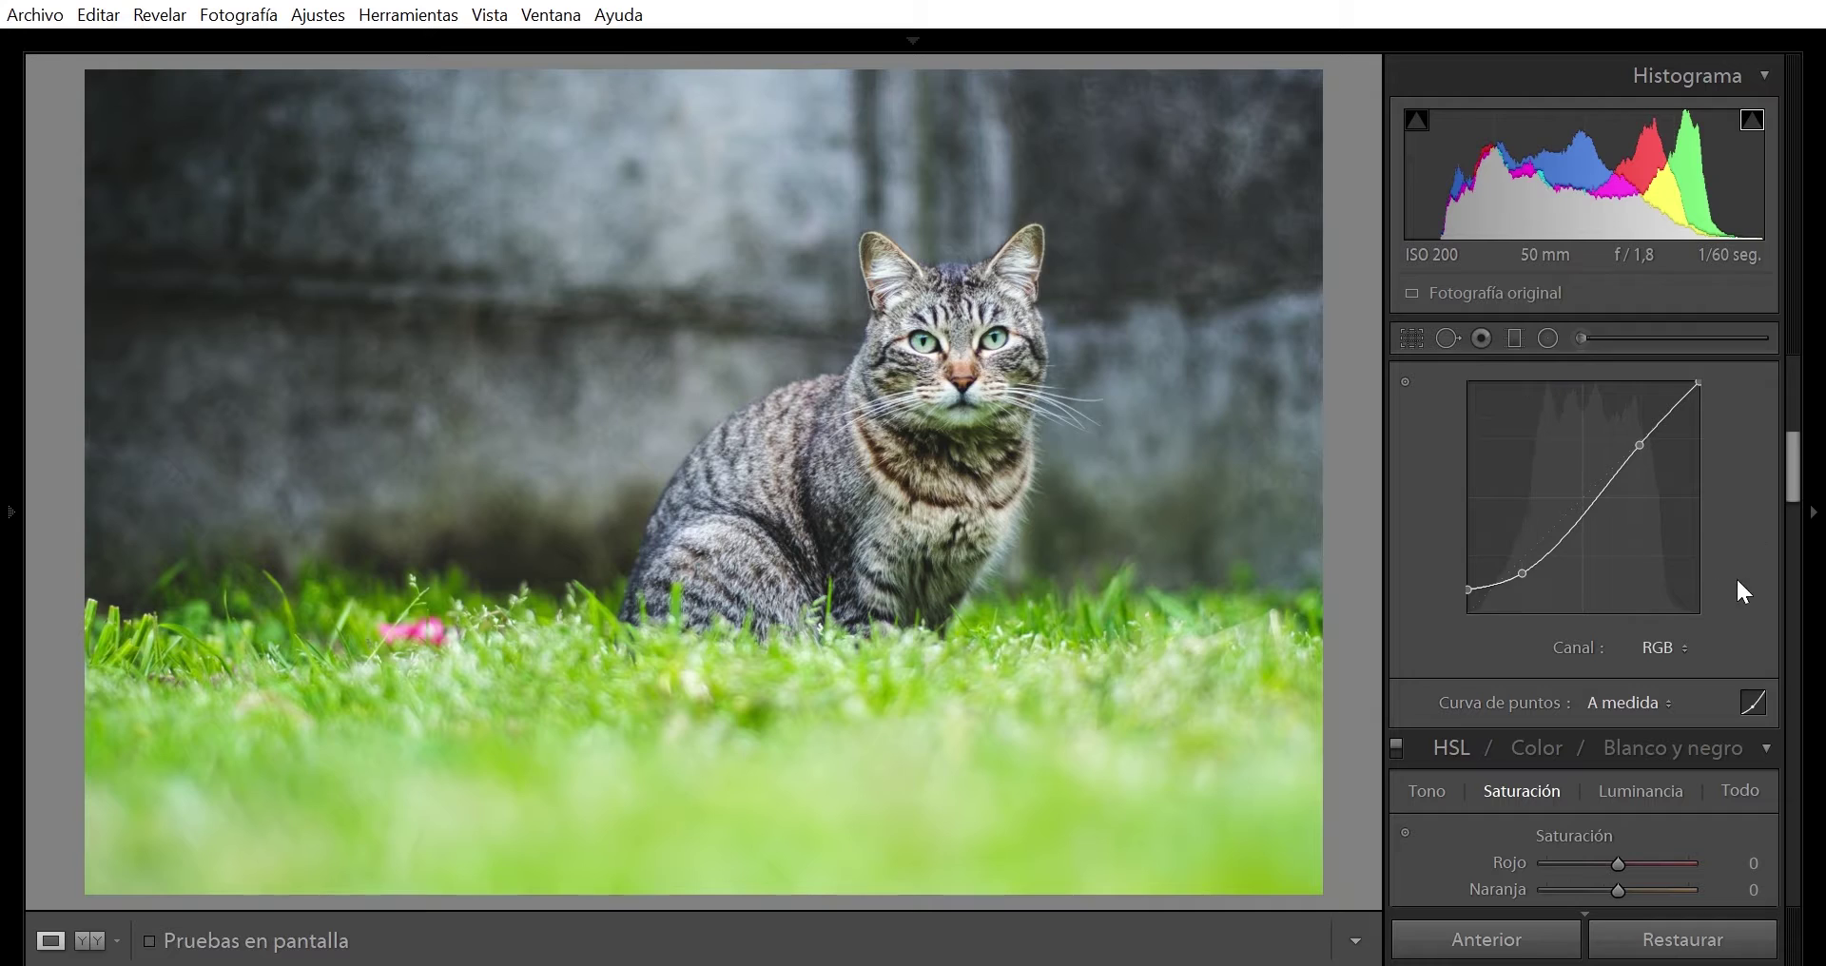
left_click(949, 421)
left_click(949, 421)
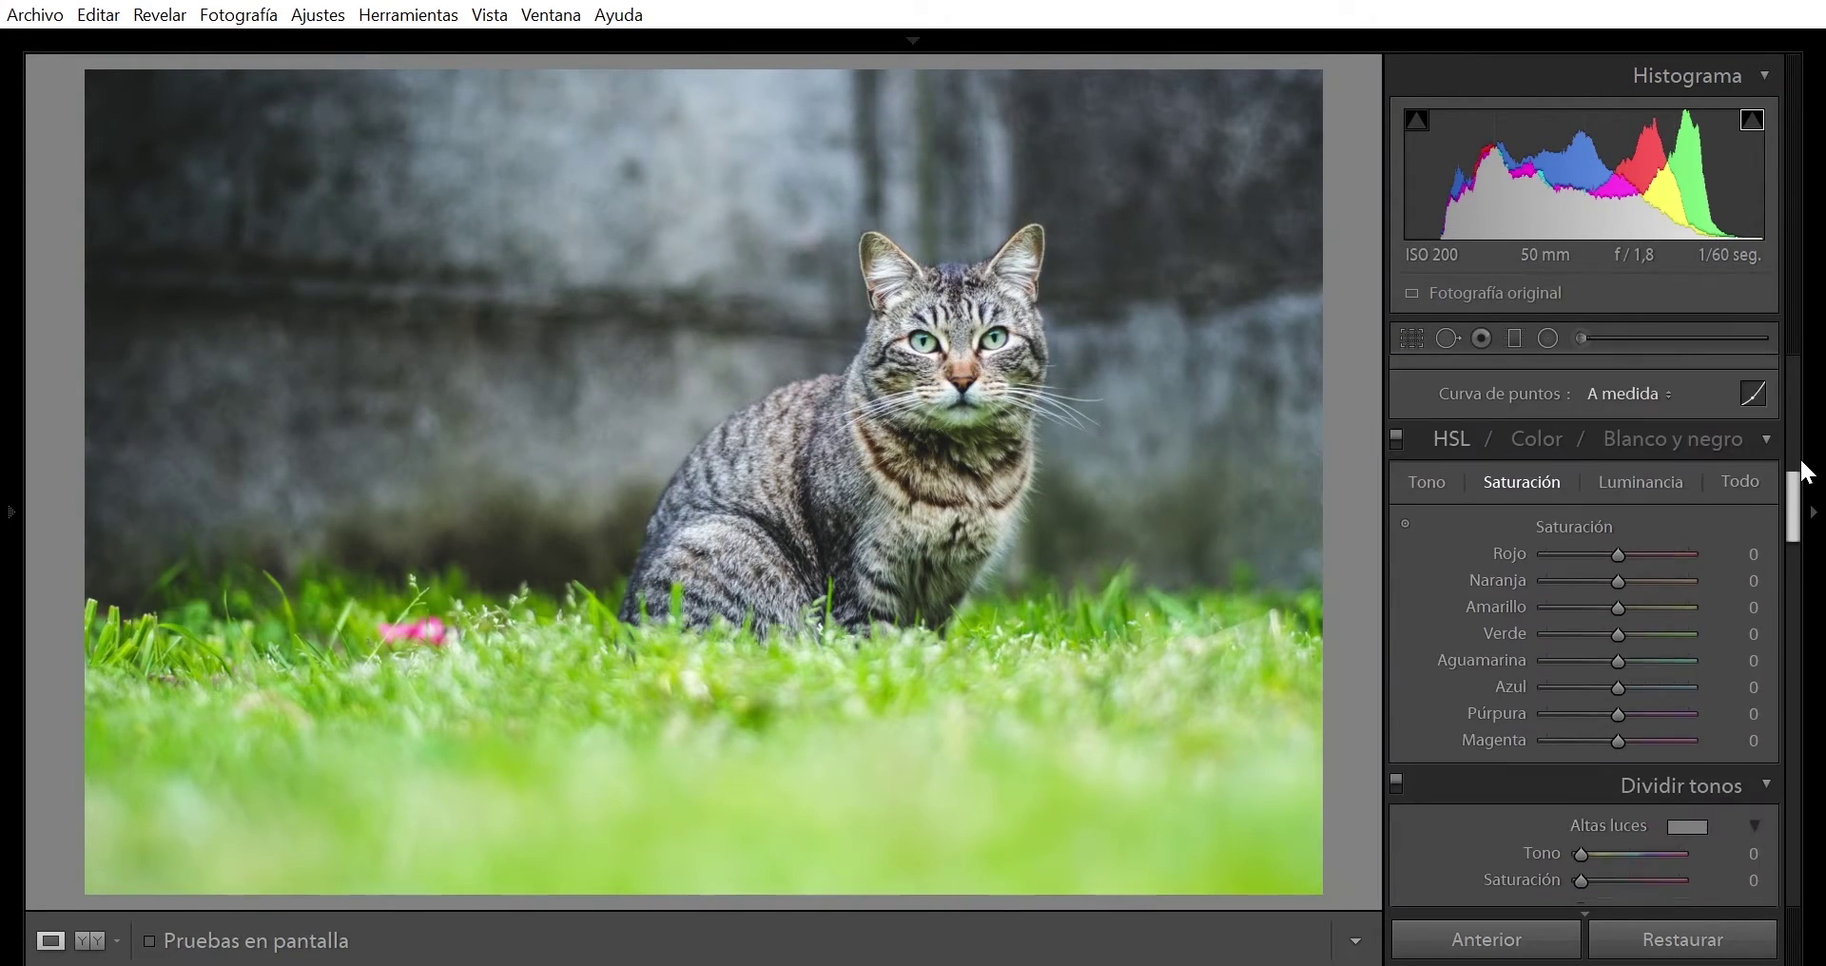
Set HSL Saturation for Orange and Green to +9 each
left_click_drag(1807, 431, 1810, 479)
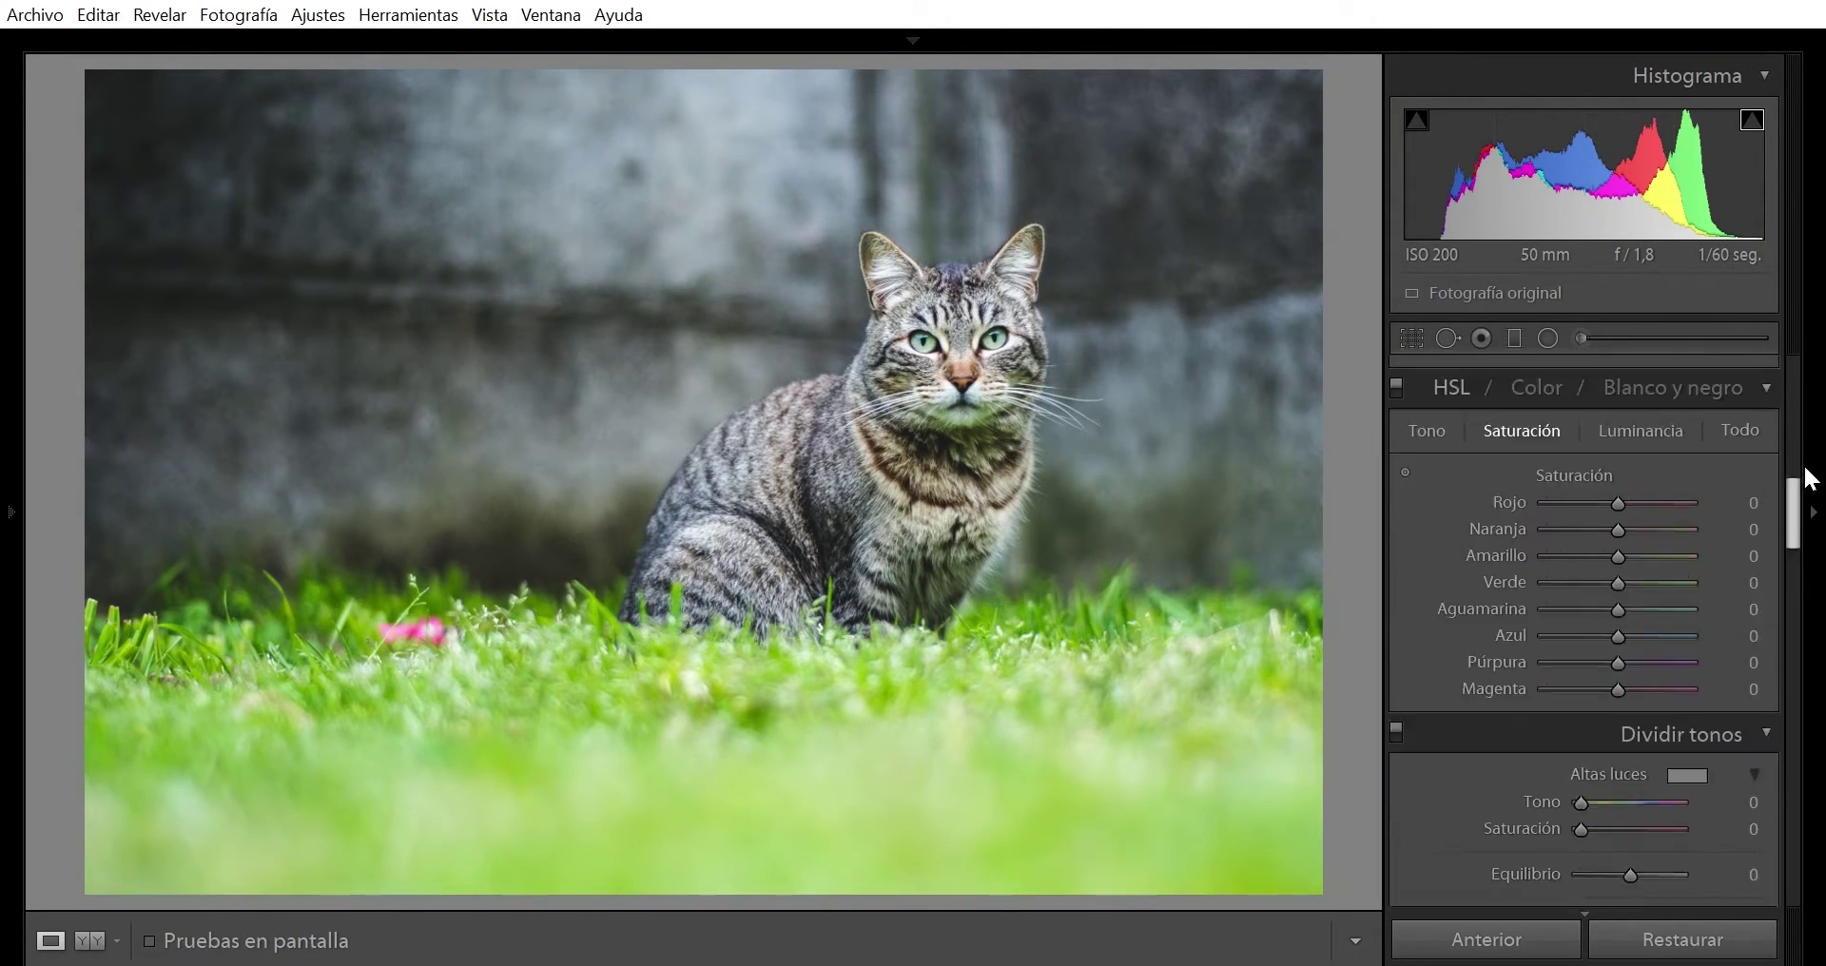
left_click(1623, 505)
left_click_drag(1618, 557, 1650, 549)
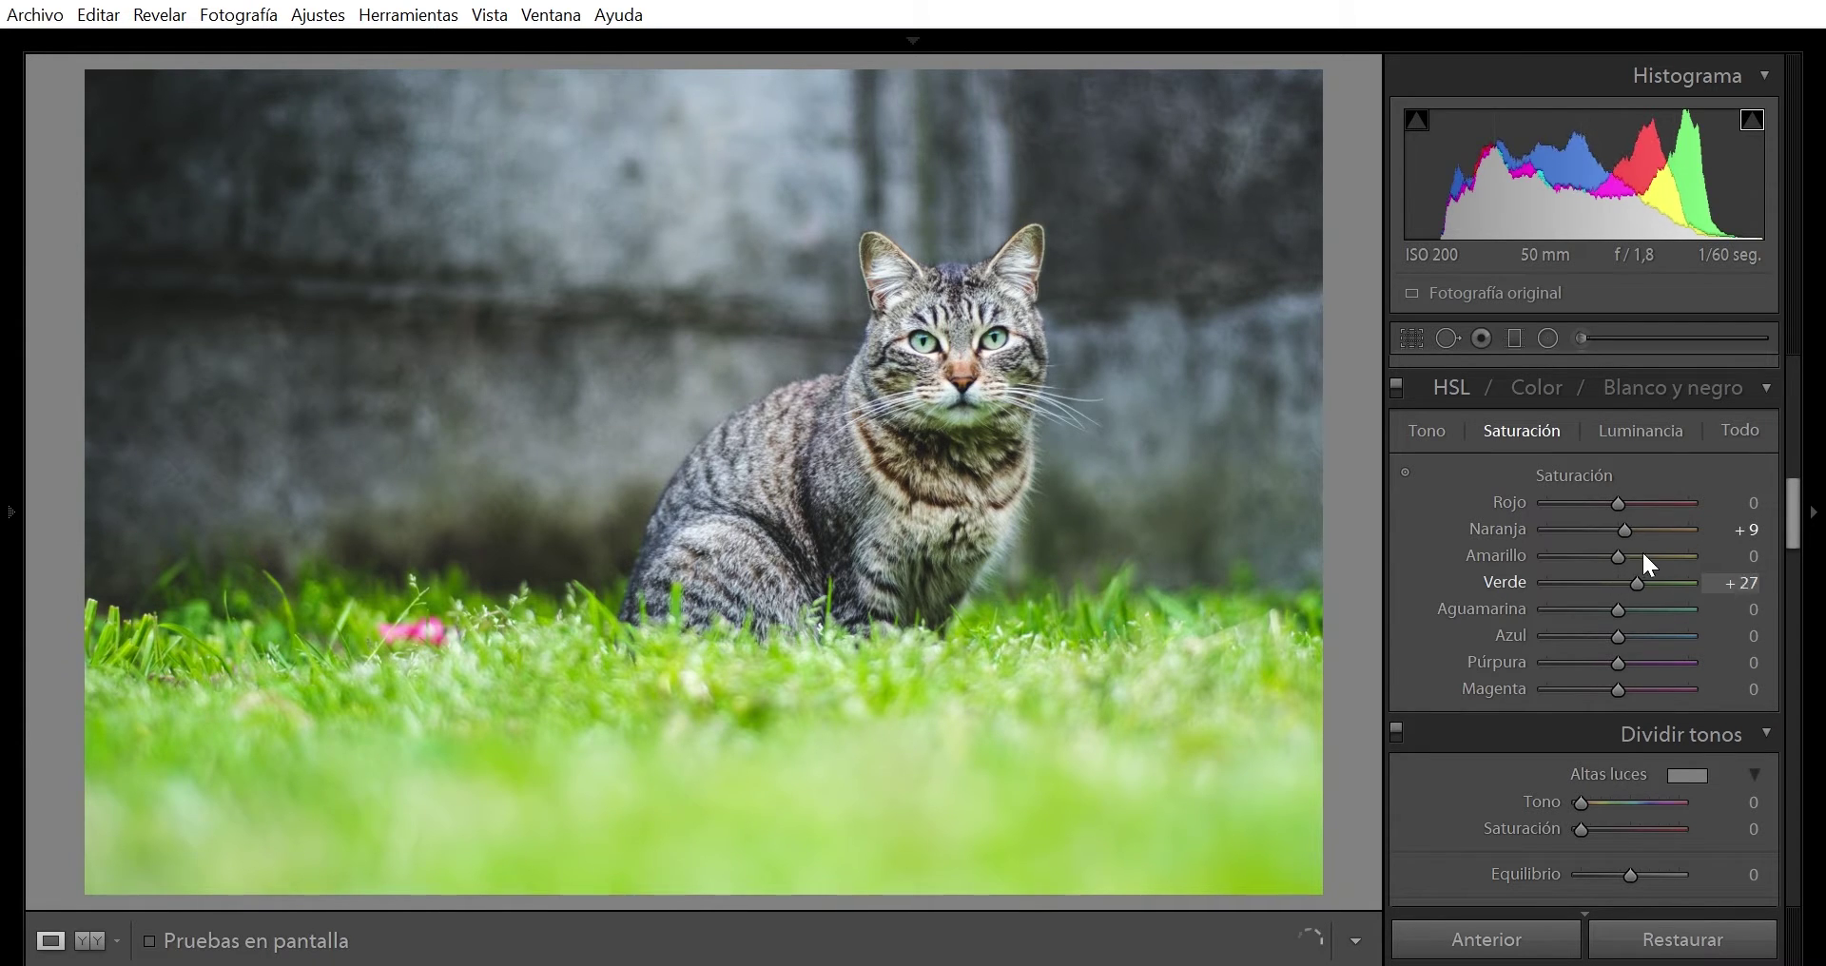
left_click_drag(1740, 583, 1700, 569)
Draw a radial adjustment over the first eye and set its Saturation to 6
key("z")
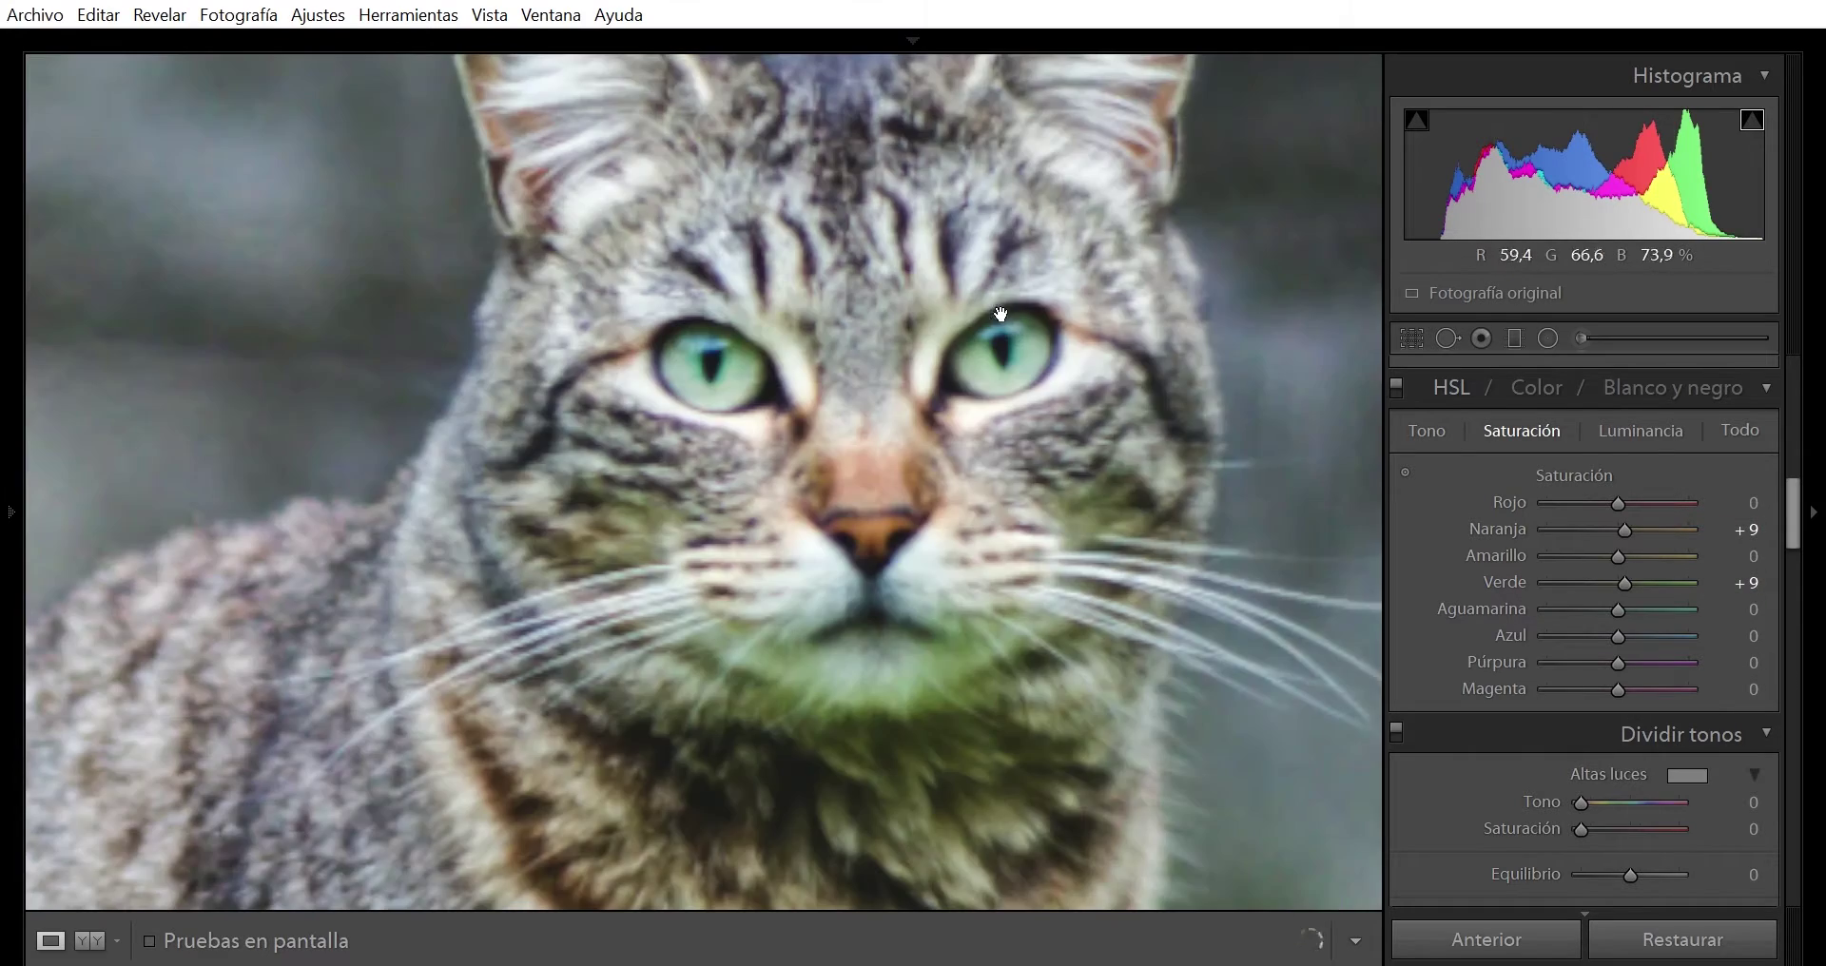
left_click(1547, 338)
left_click_drag(998, 335, 1056, 394)
left_click_drag(1014, 317, 1016, 329)
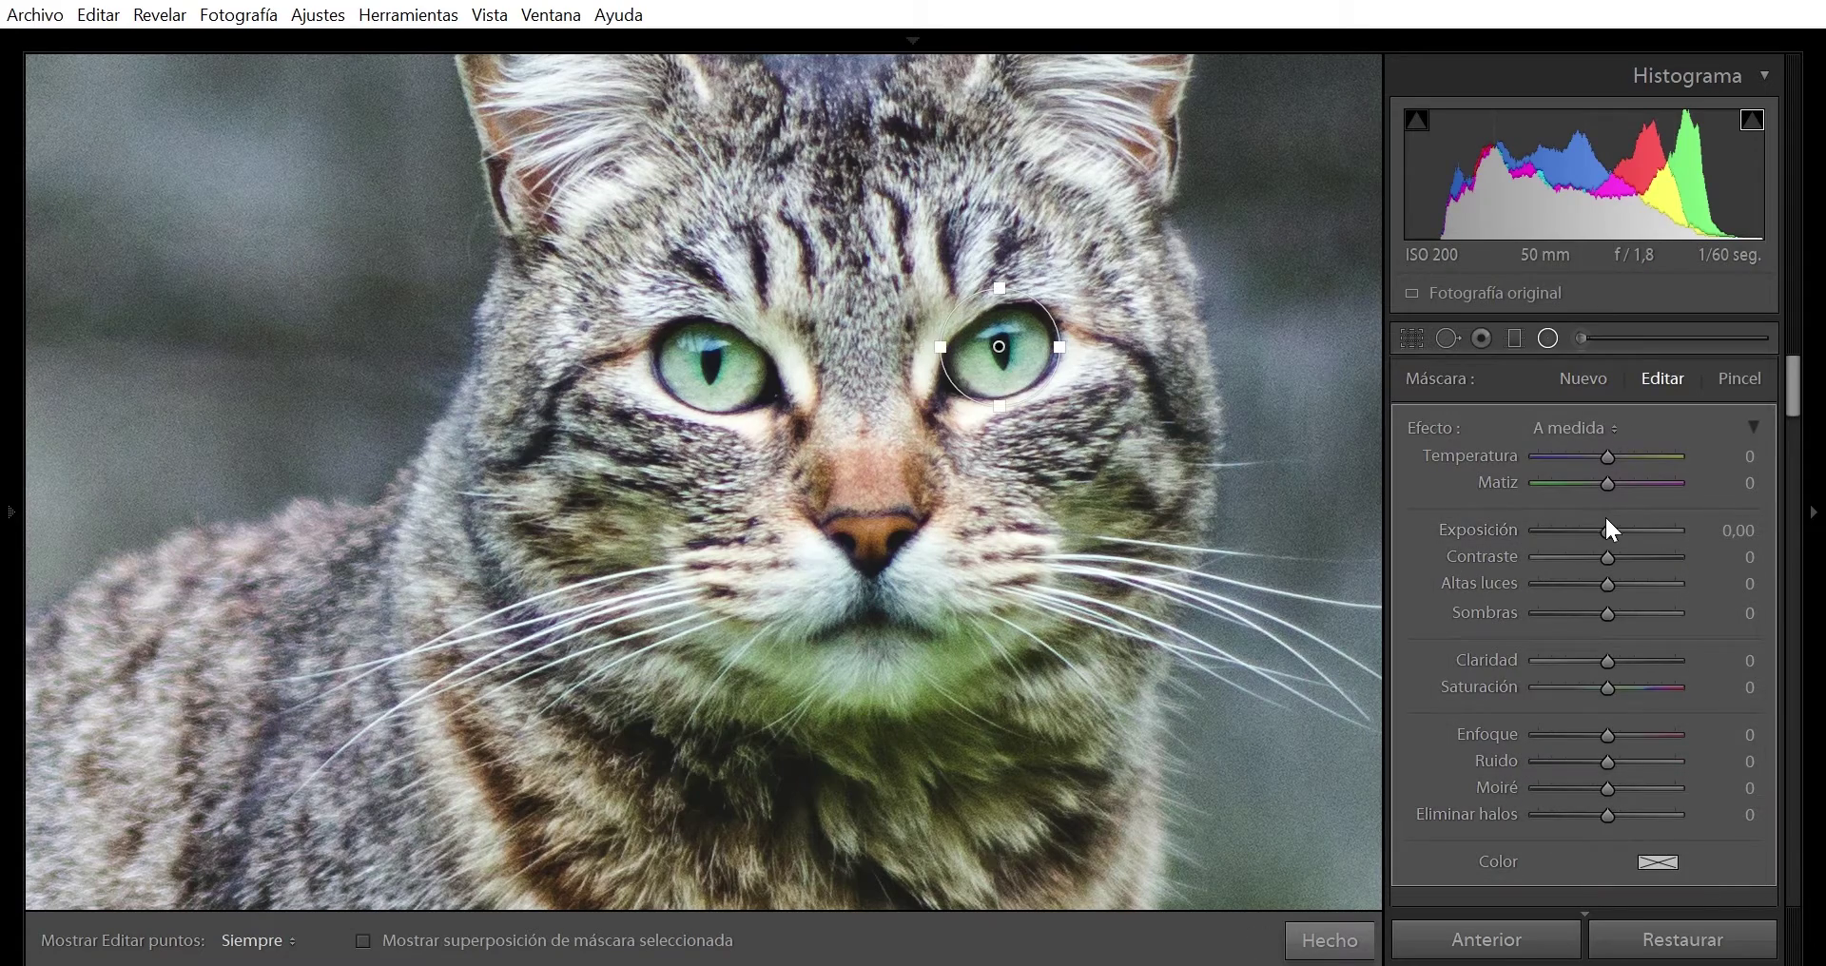
left_click_drag(1610, 661, 1616, 661)
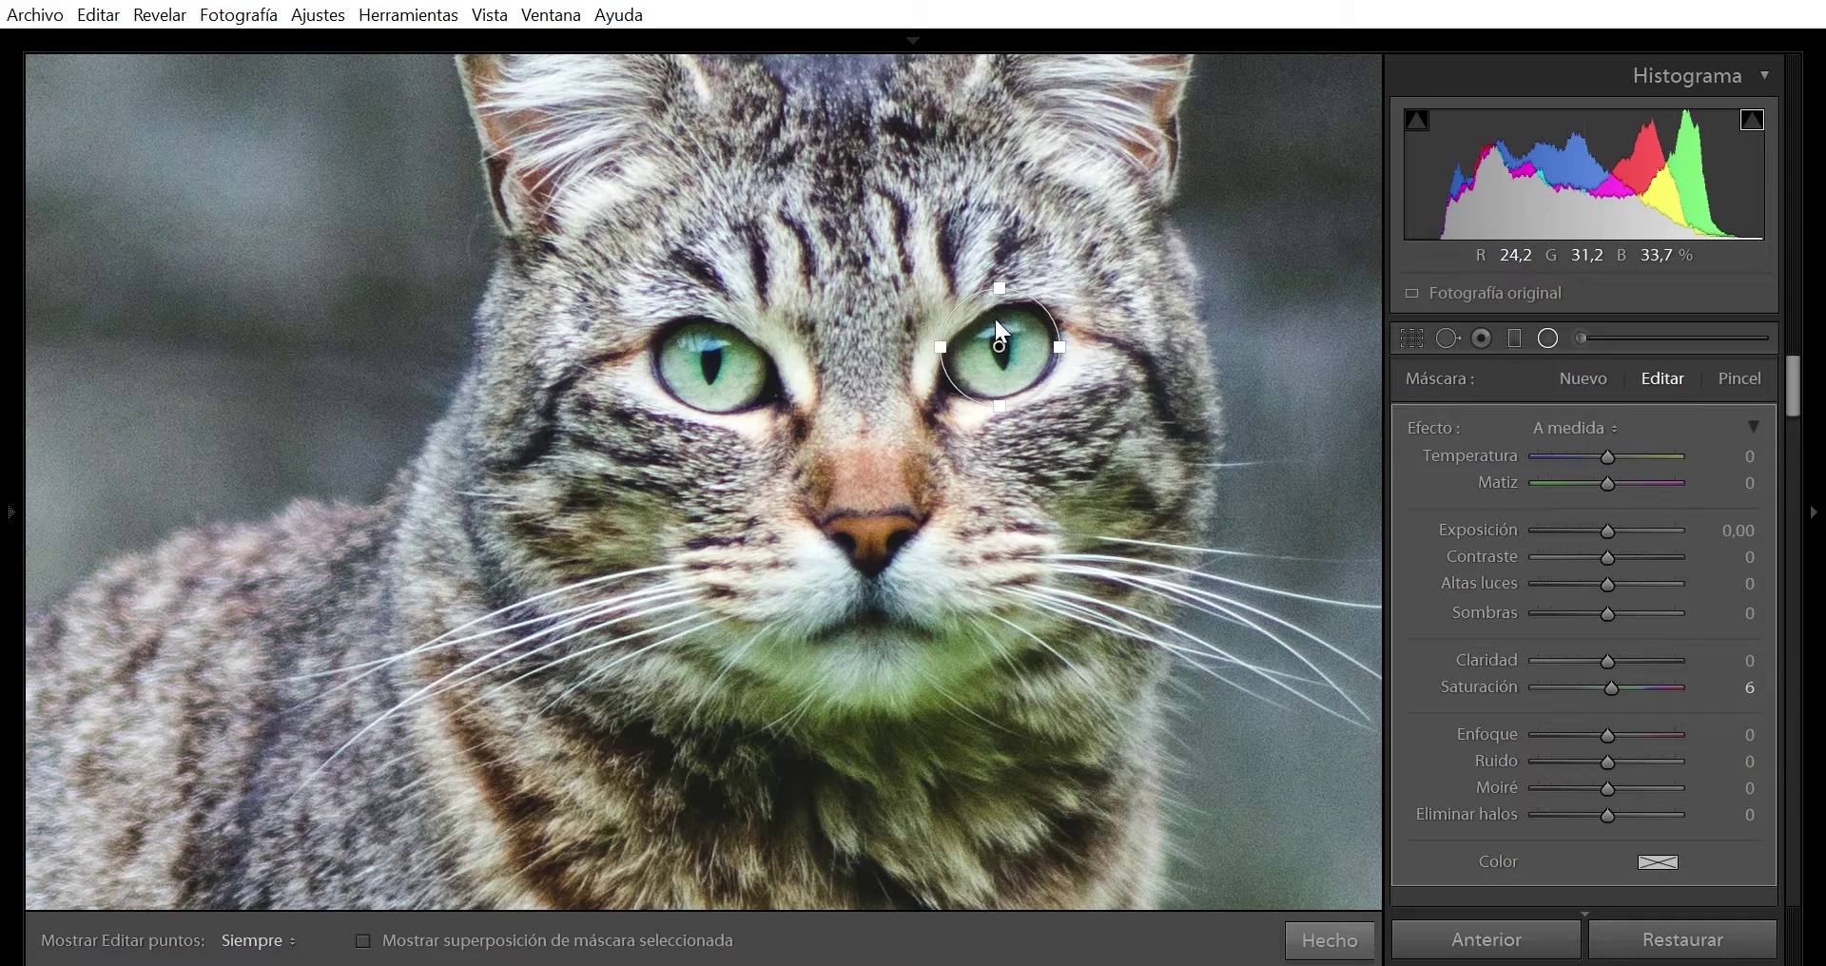
Add a second radial circle around the other eye and finish the local adjustments
mouse_move(813, 350)
left_mouse_down()
mouse_move(789, 335)
mouse_move(717, 351)
left_mouse_up()
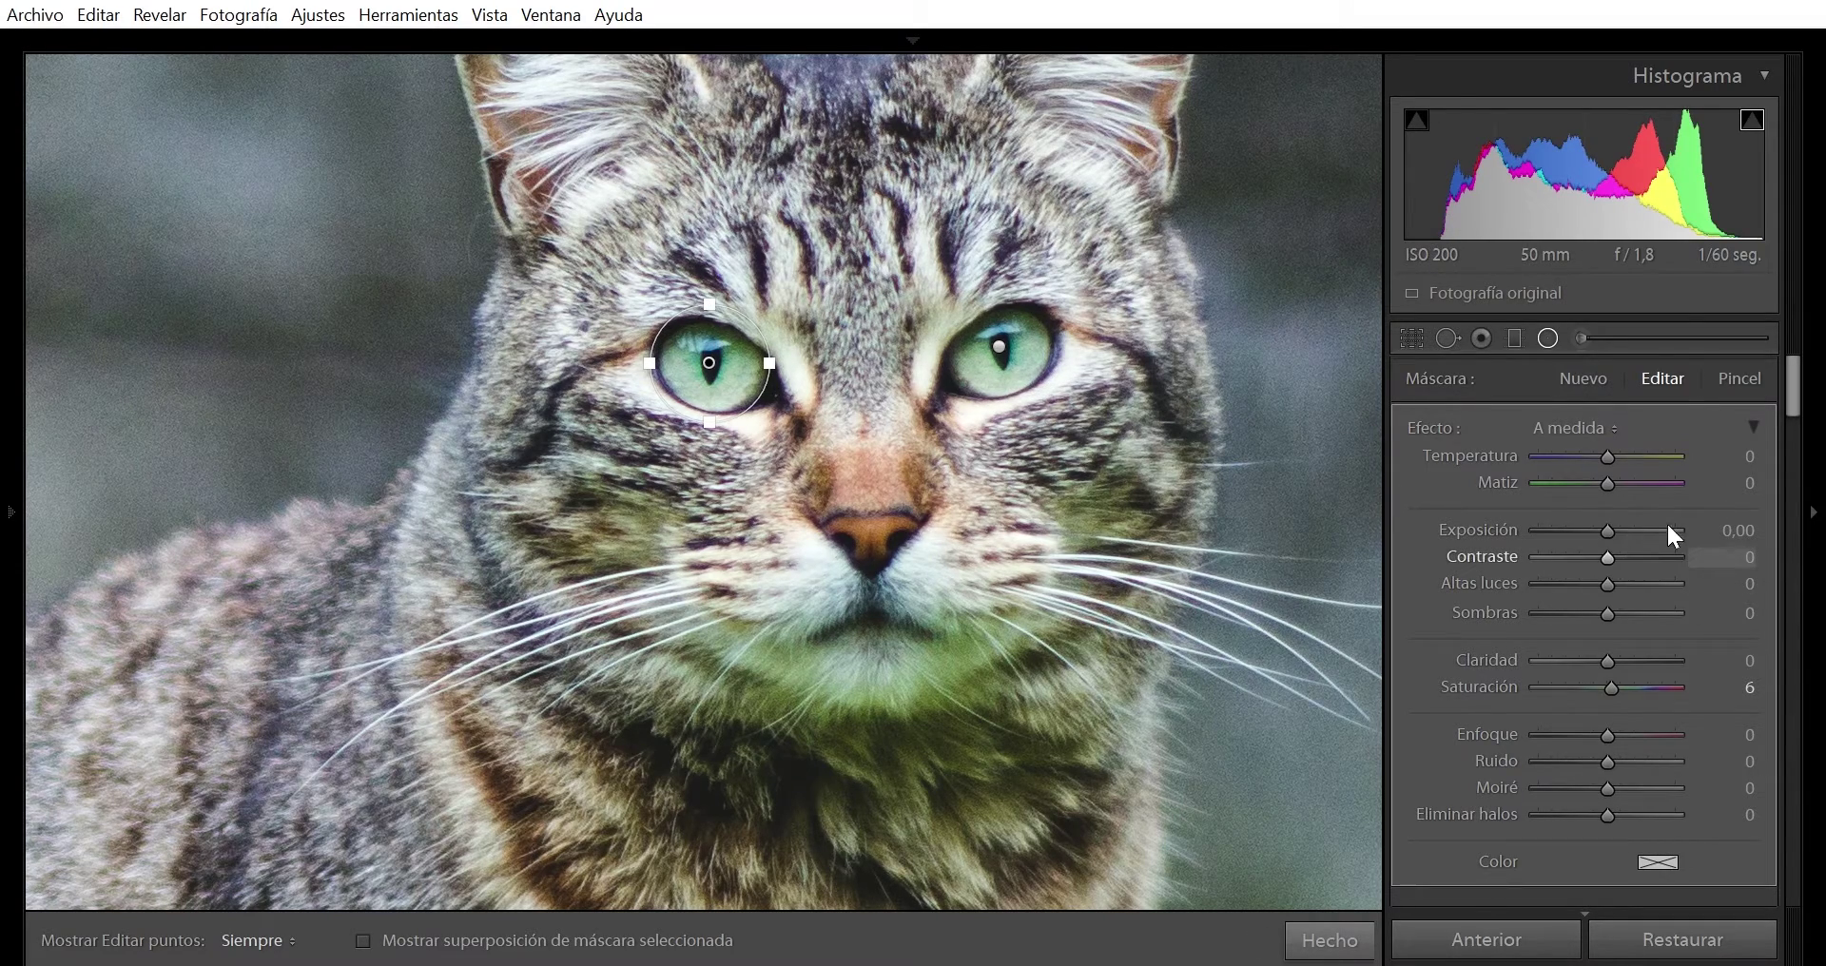
left_click(1330, 940)
left_click(1153, 420)
left_click(956, 463)
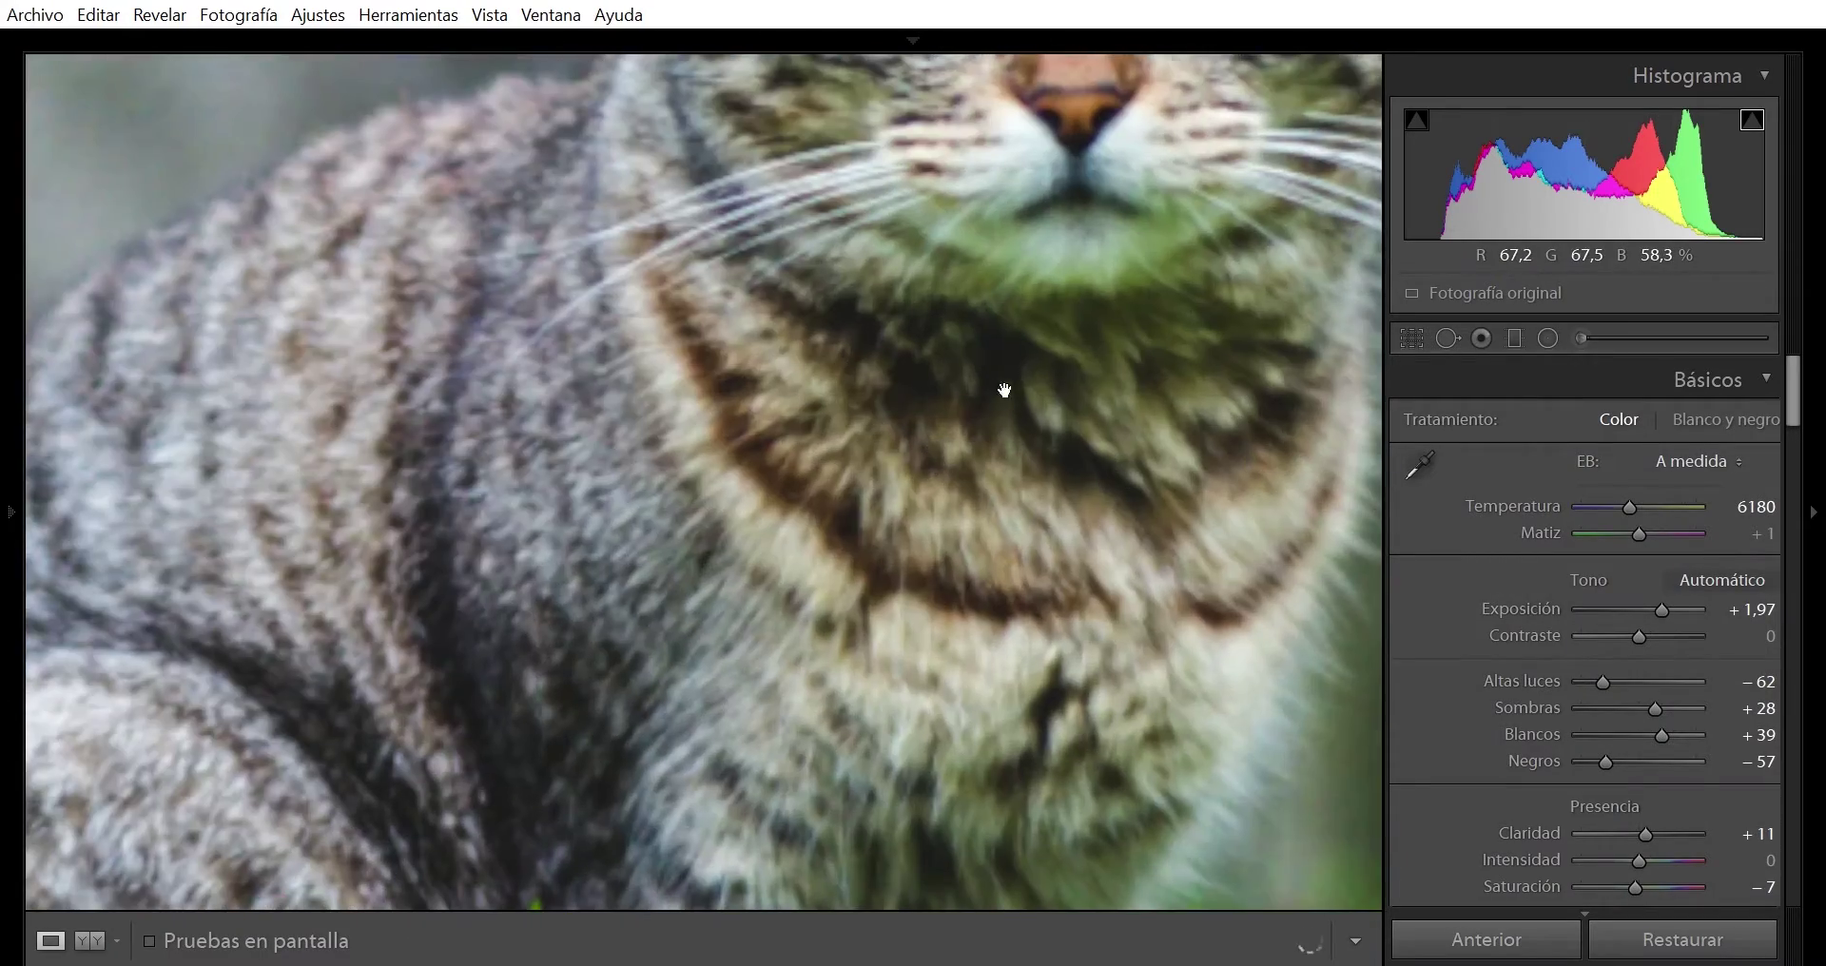
left_click(1088, 322)
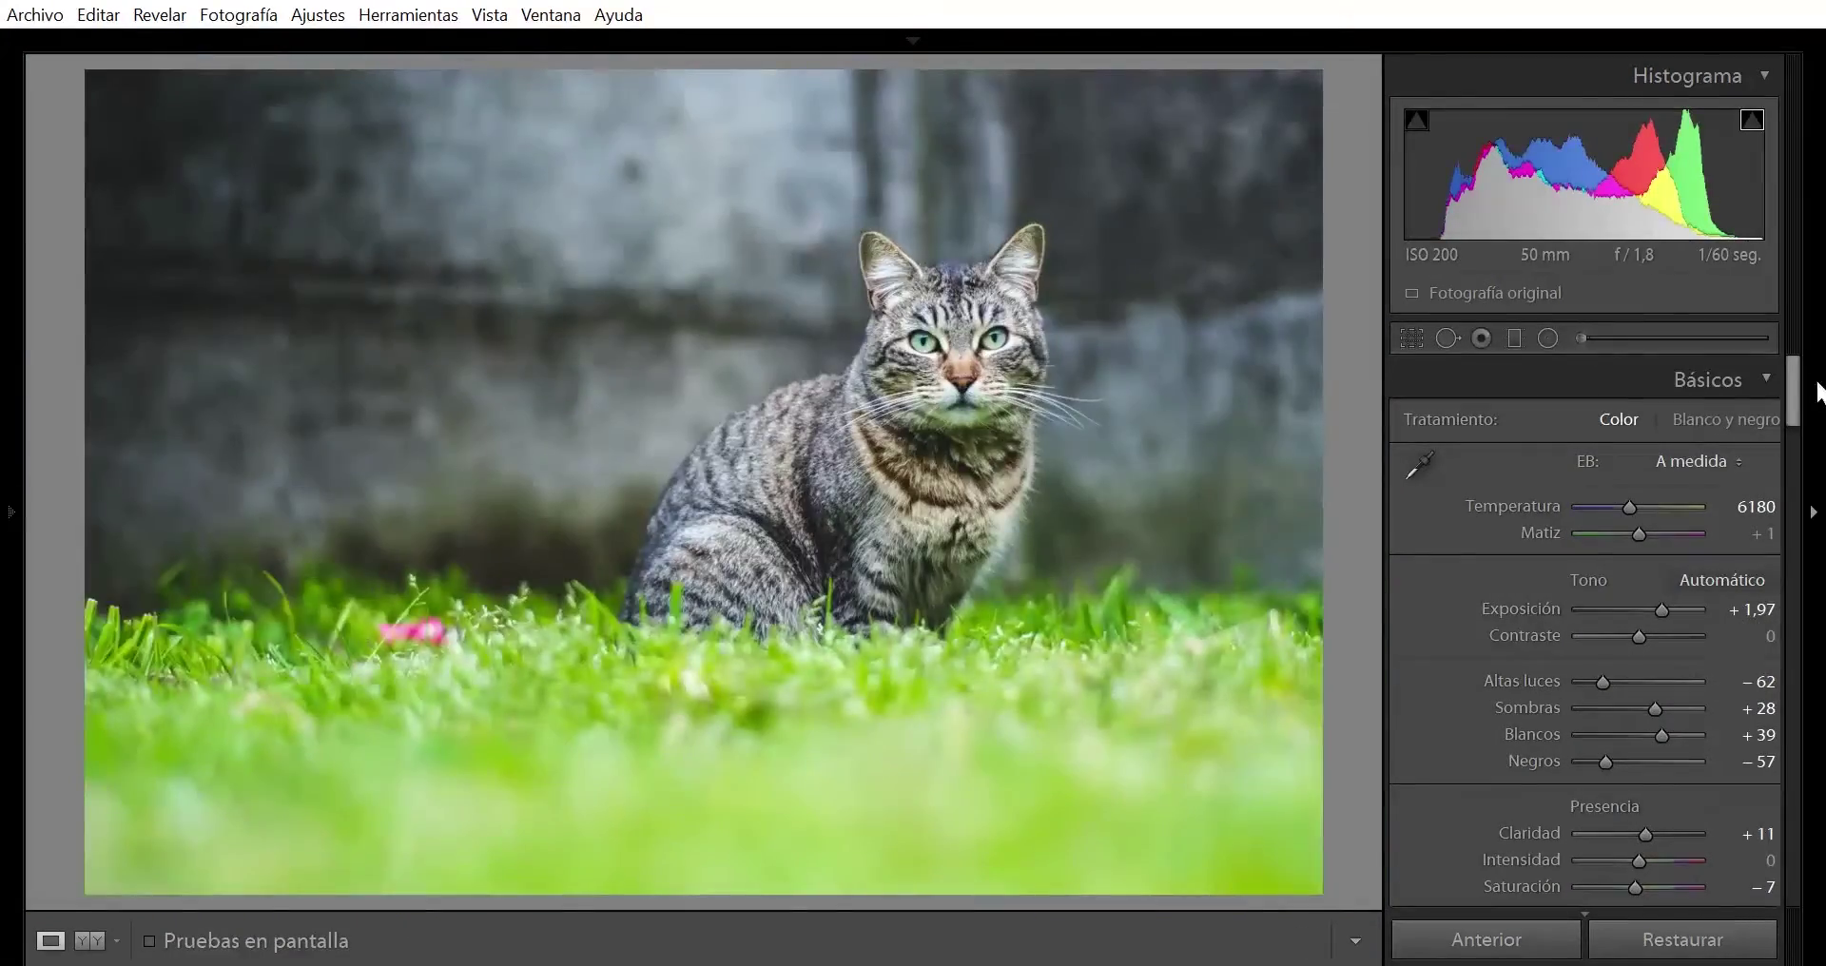
In HSL Luminance, set Aqua to +21 and reset Green to 0
left_click_drag(1788, 362, 1779, 494)
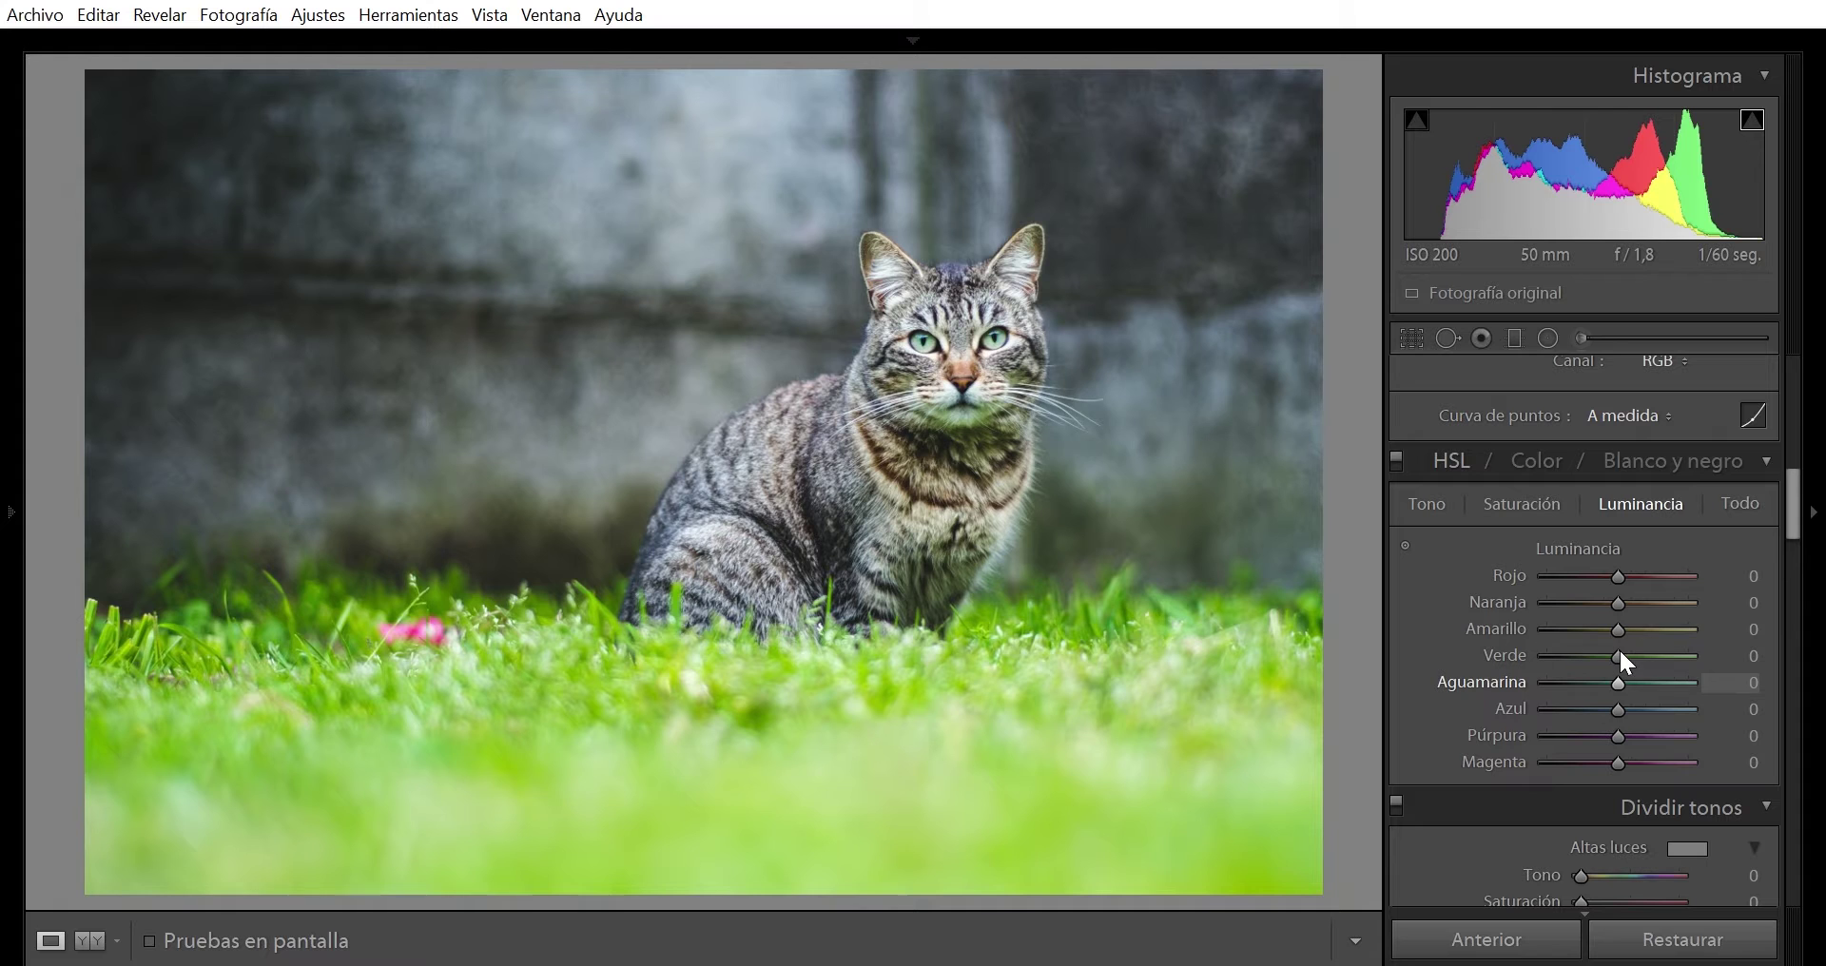
mouse_move(1620, 654)
left_mouse_down()
mouse_move(1691, 655)
mouse_move(1634, 656)
left_mouse_up()
left_click_drag(1621, 656, 1624, 630)
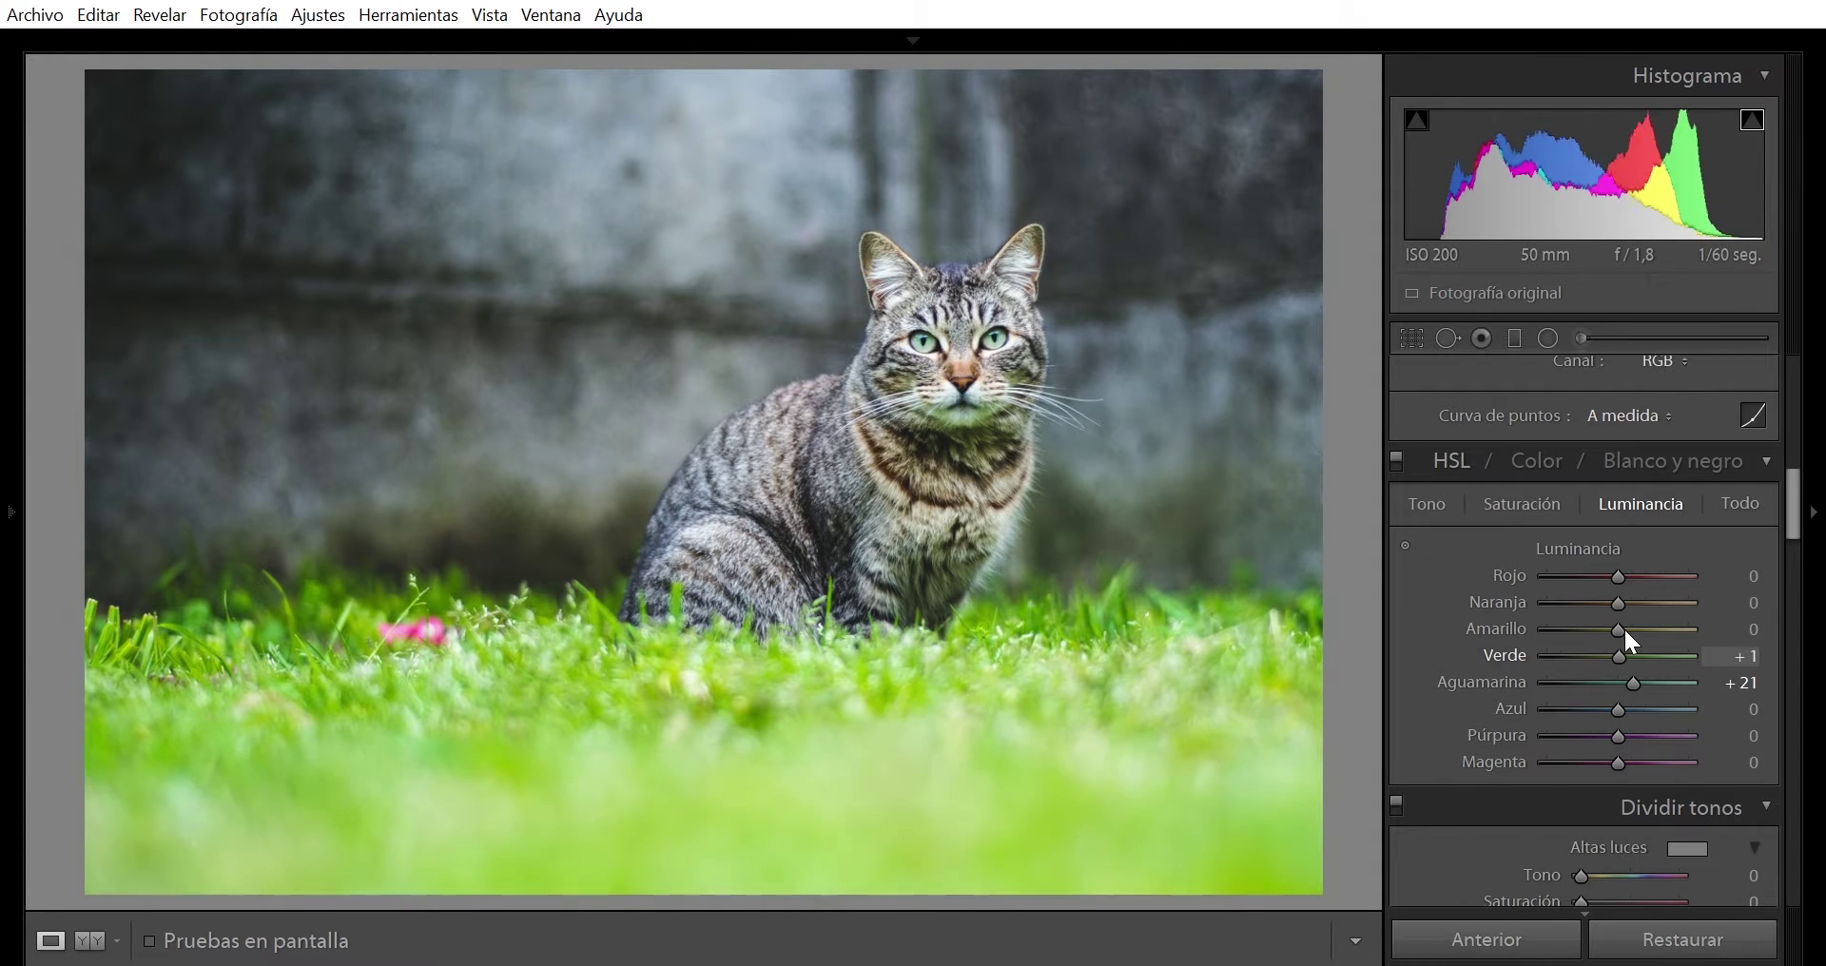
double_click(1621, 656)
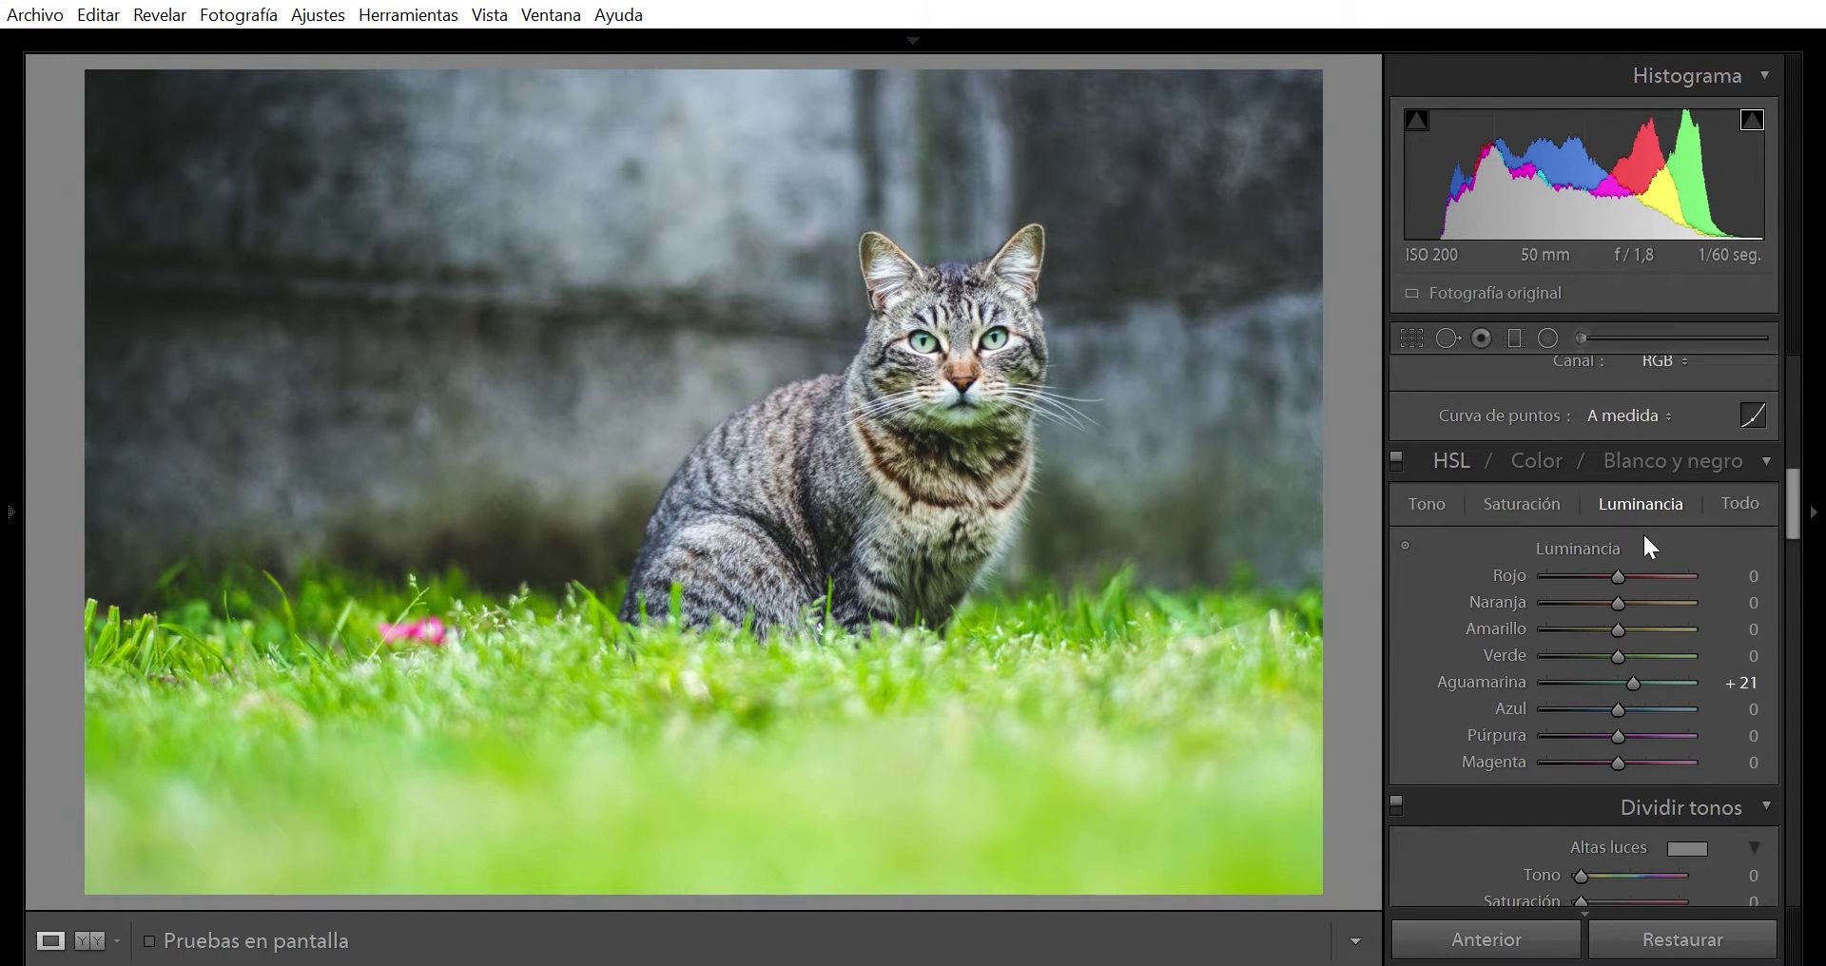
left_click_drag(1800, 476, 1793, 571)
Set sharpening Amount to 62 and Radius to 1.5, judging it on the cat's face
left_click_drag(1628, 676, 1624, 673)
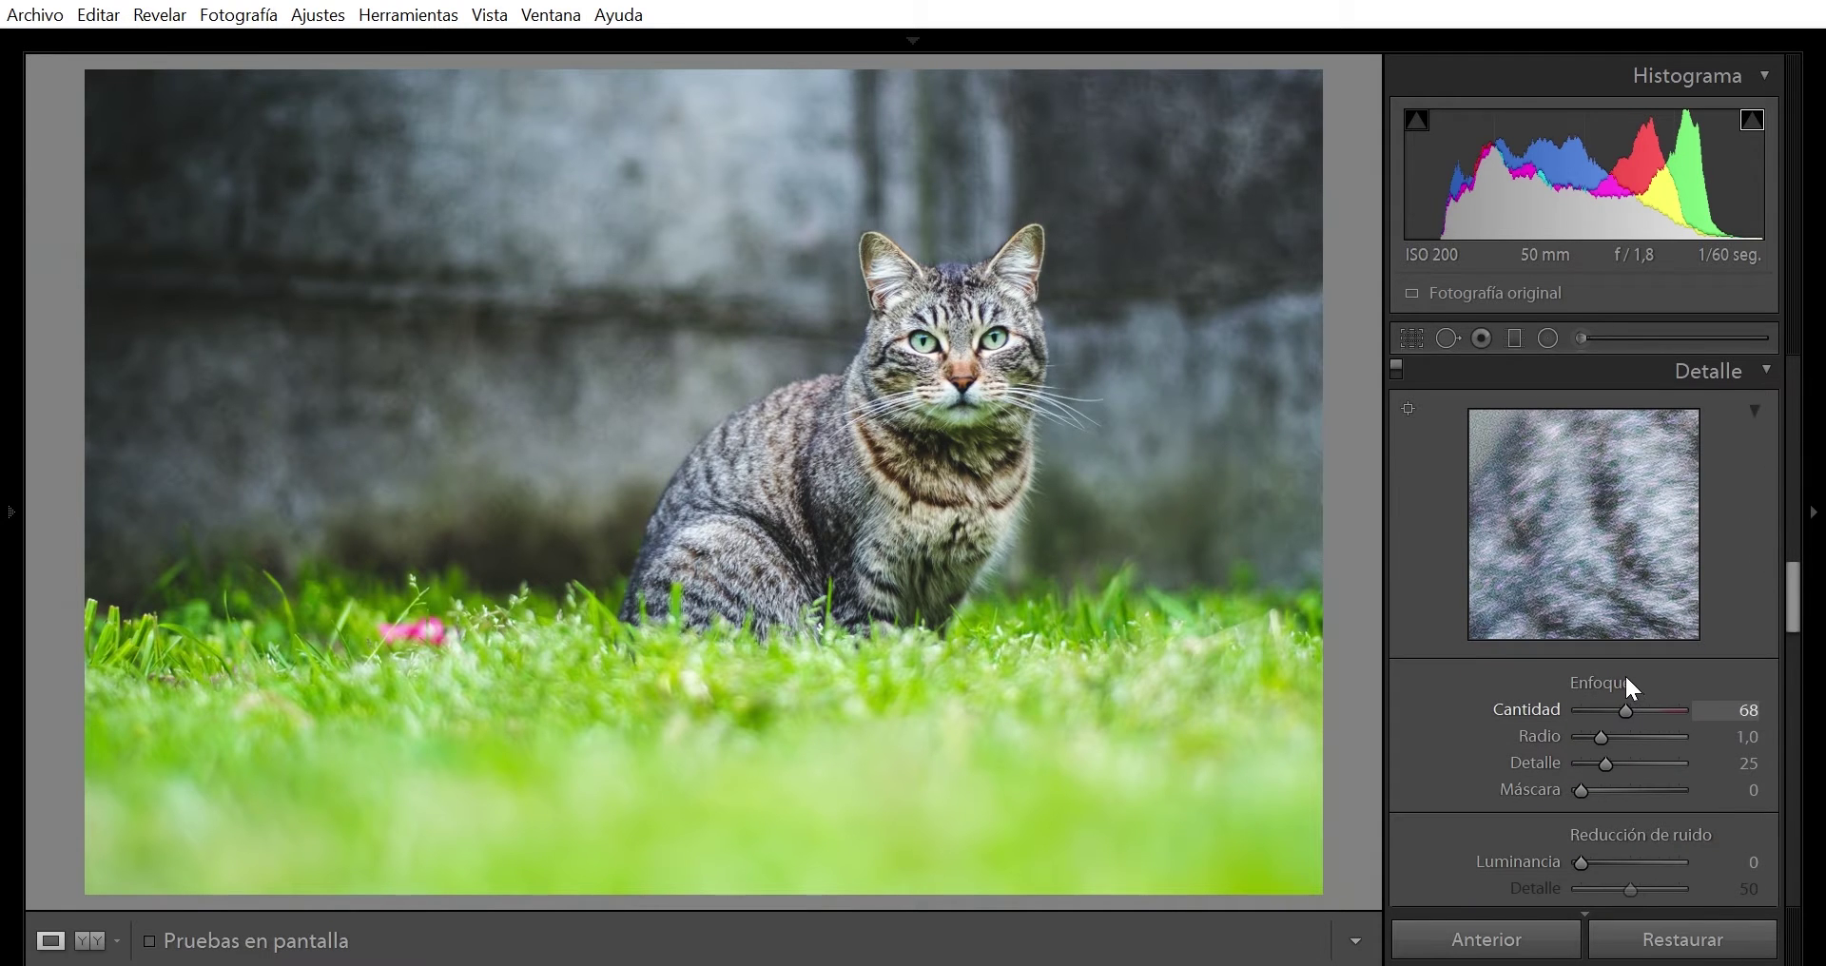
double_click(1624, 681)
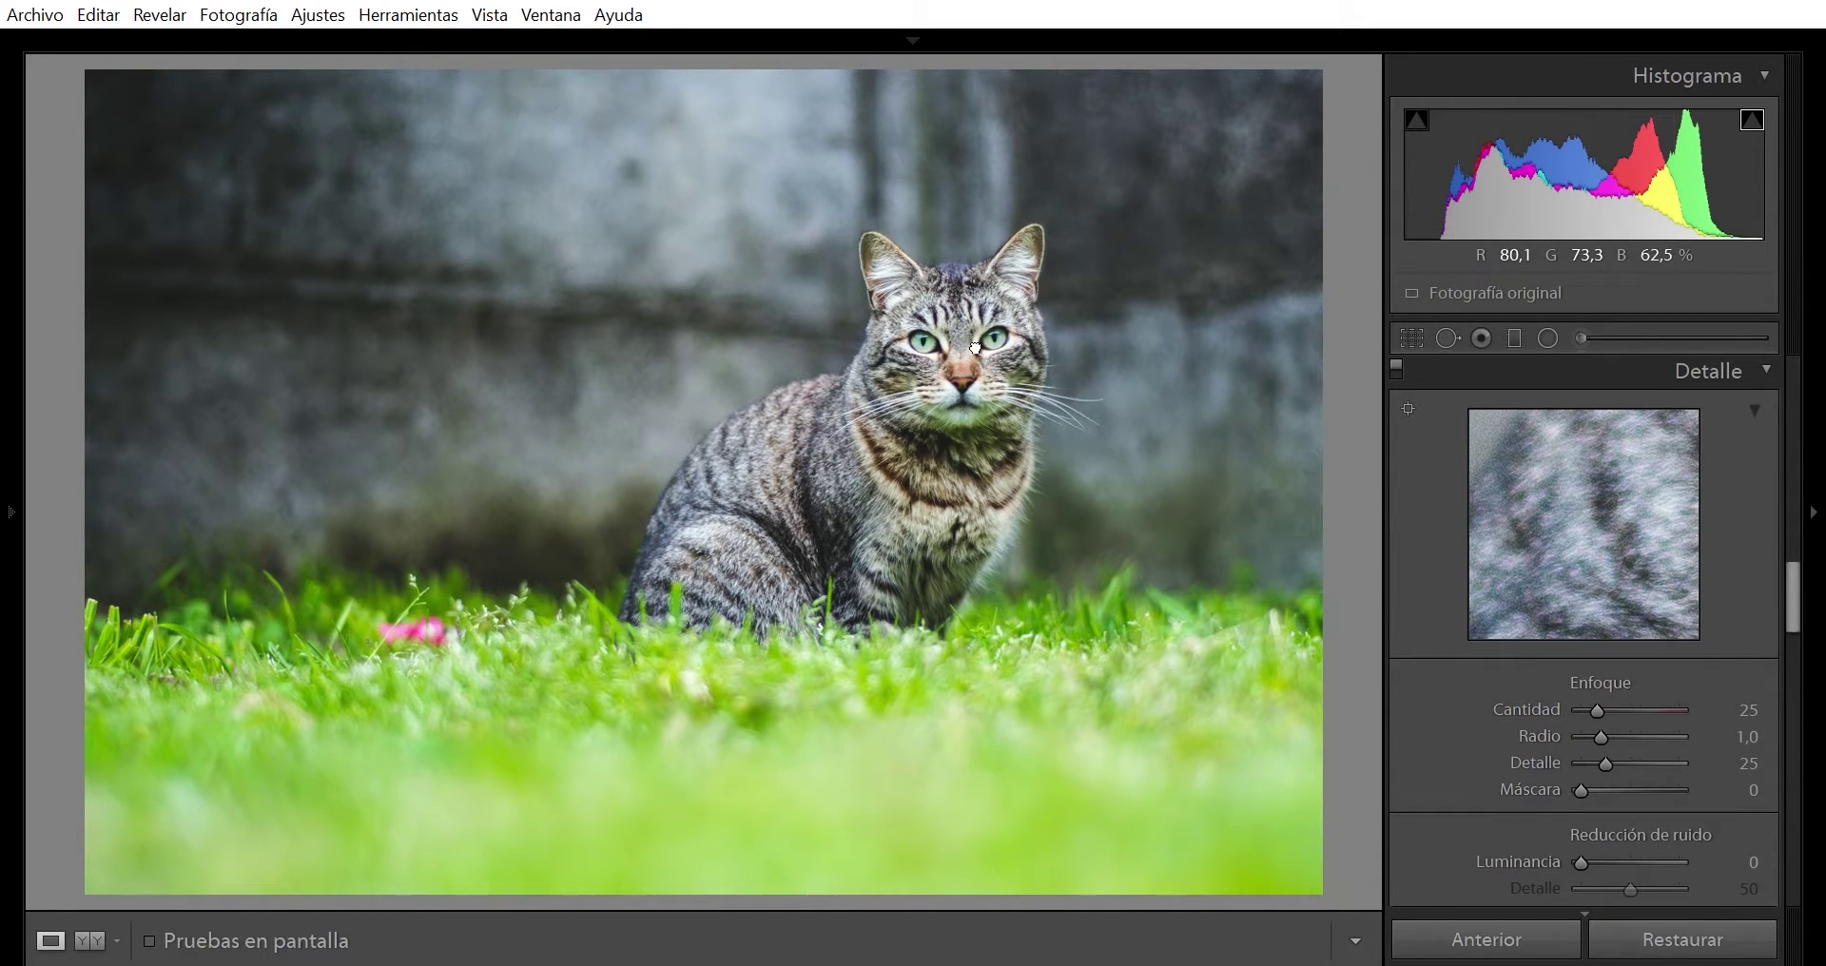
left_click(960, 362)
left_click(865, 430)
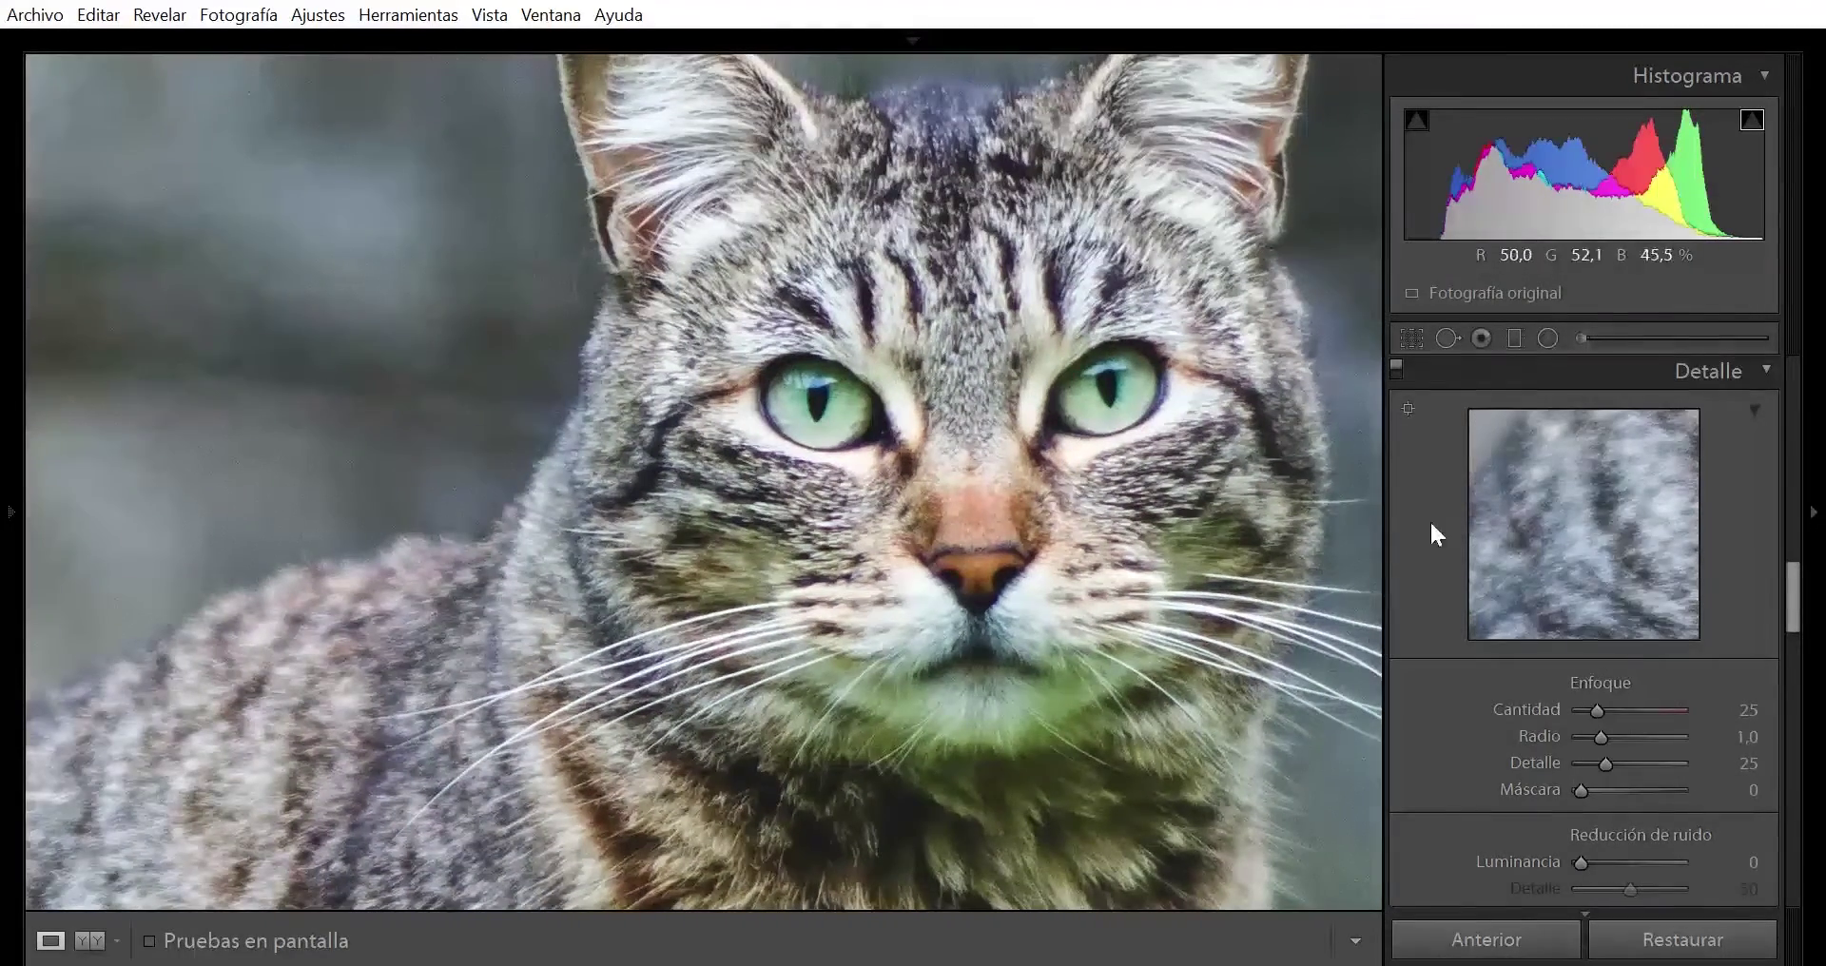
left_click_drag(1646, 684, 1626, 684)
key("Down")
key("Down")
key("Down")
key("Down")
key("Down")
key("Down")
key("Up")
key("Up")
key("Up")
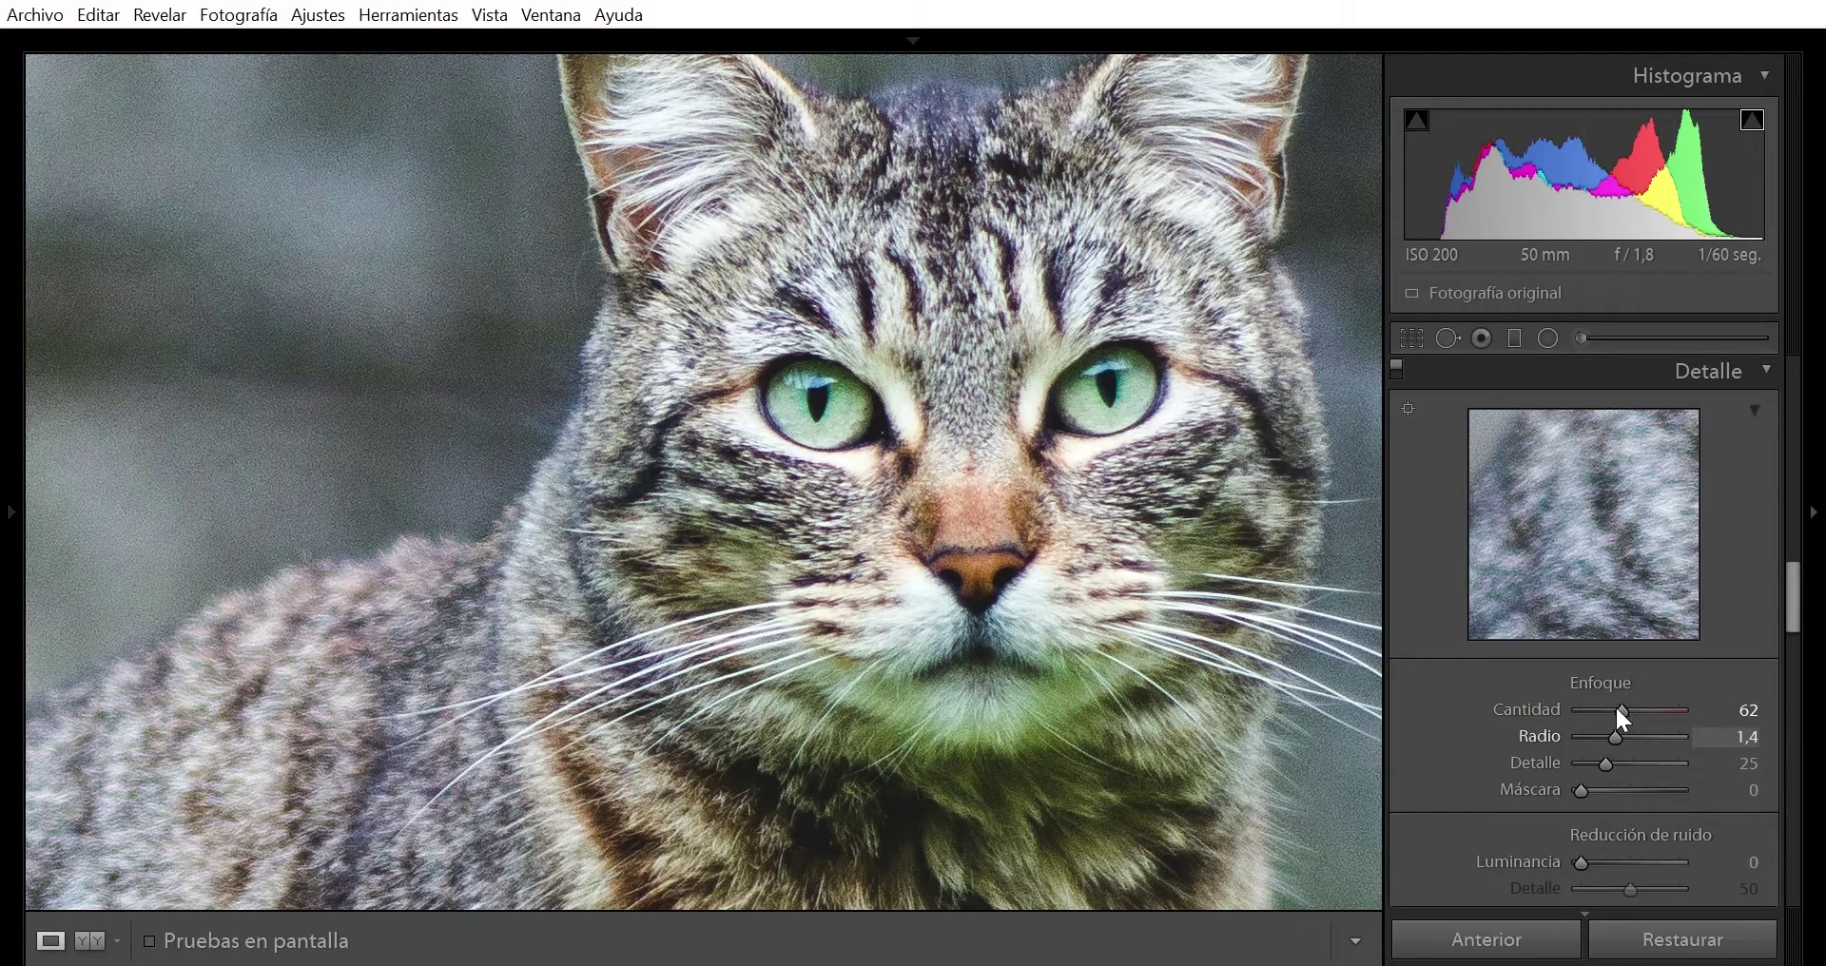
key("Down")
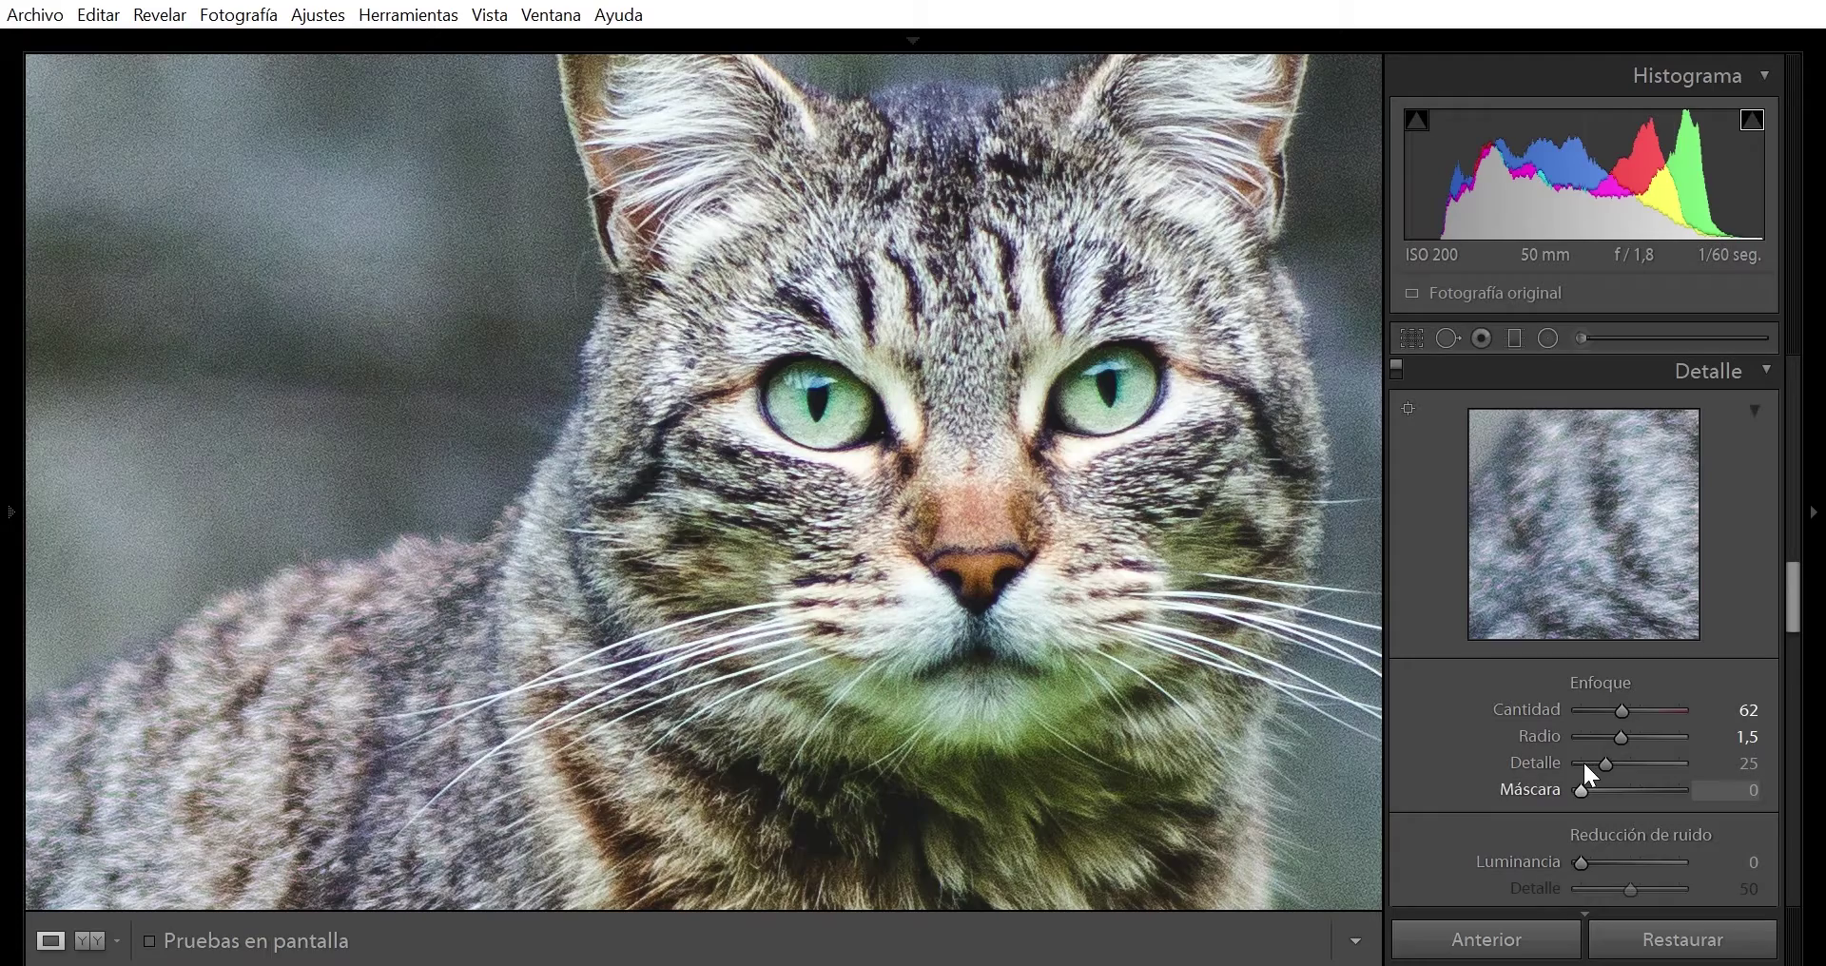
Raise sharpening Masking to 33 while previewing the mask, keeping Detail at 25
left_click_drag(1585, 764, 1611, 757)
left_click(1246, 482)
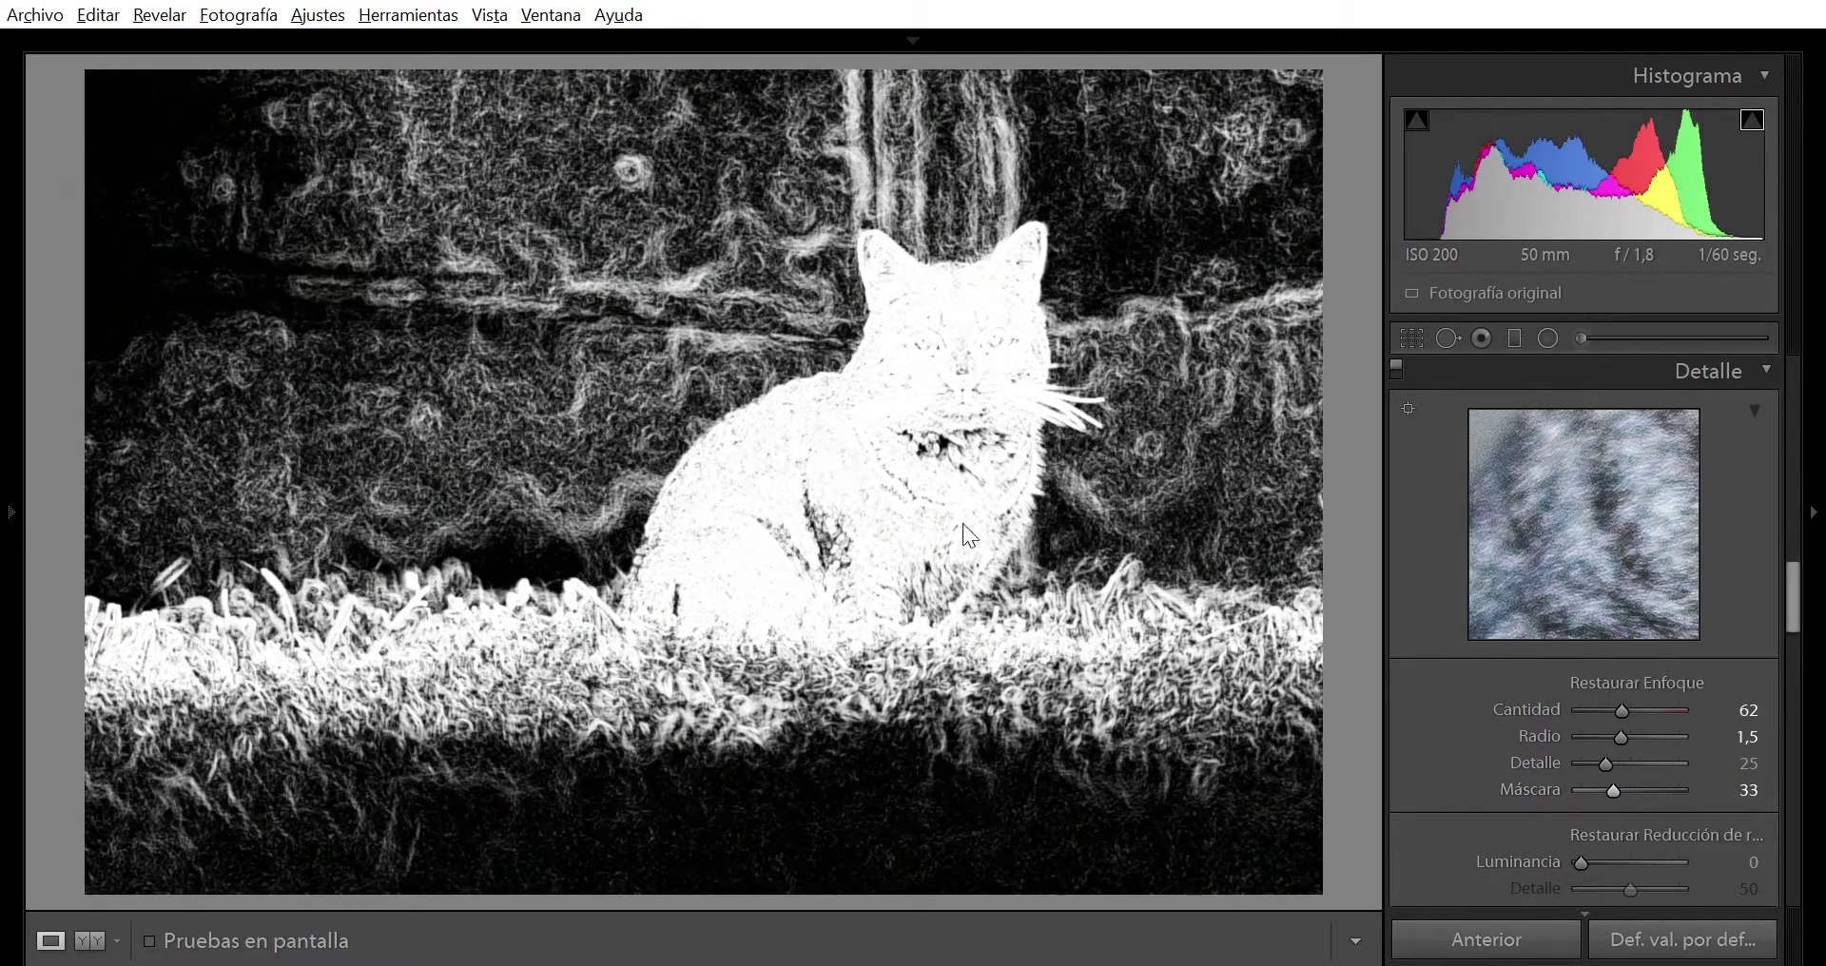
left_click_drag(889, 428, 891, 433)
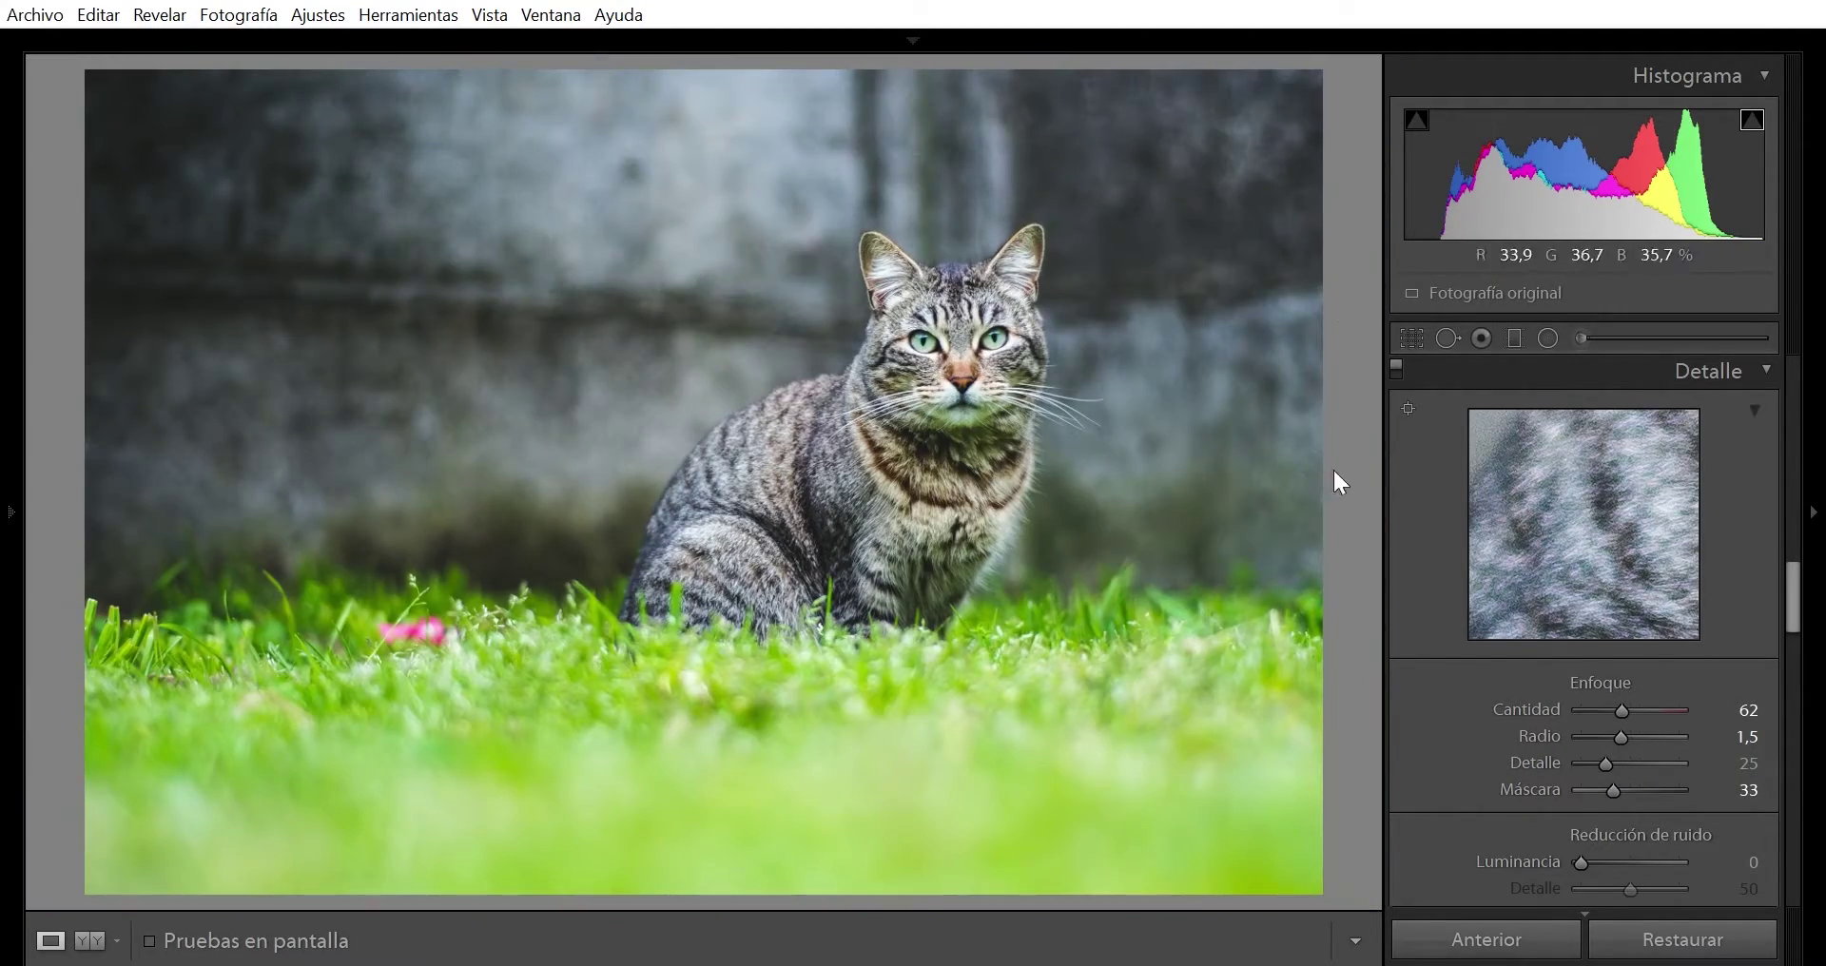
left_click_drag(1797, 568, 1796, 599)
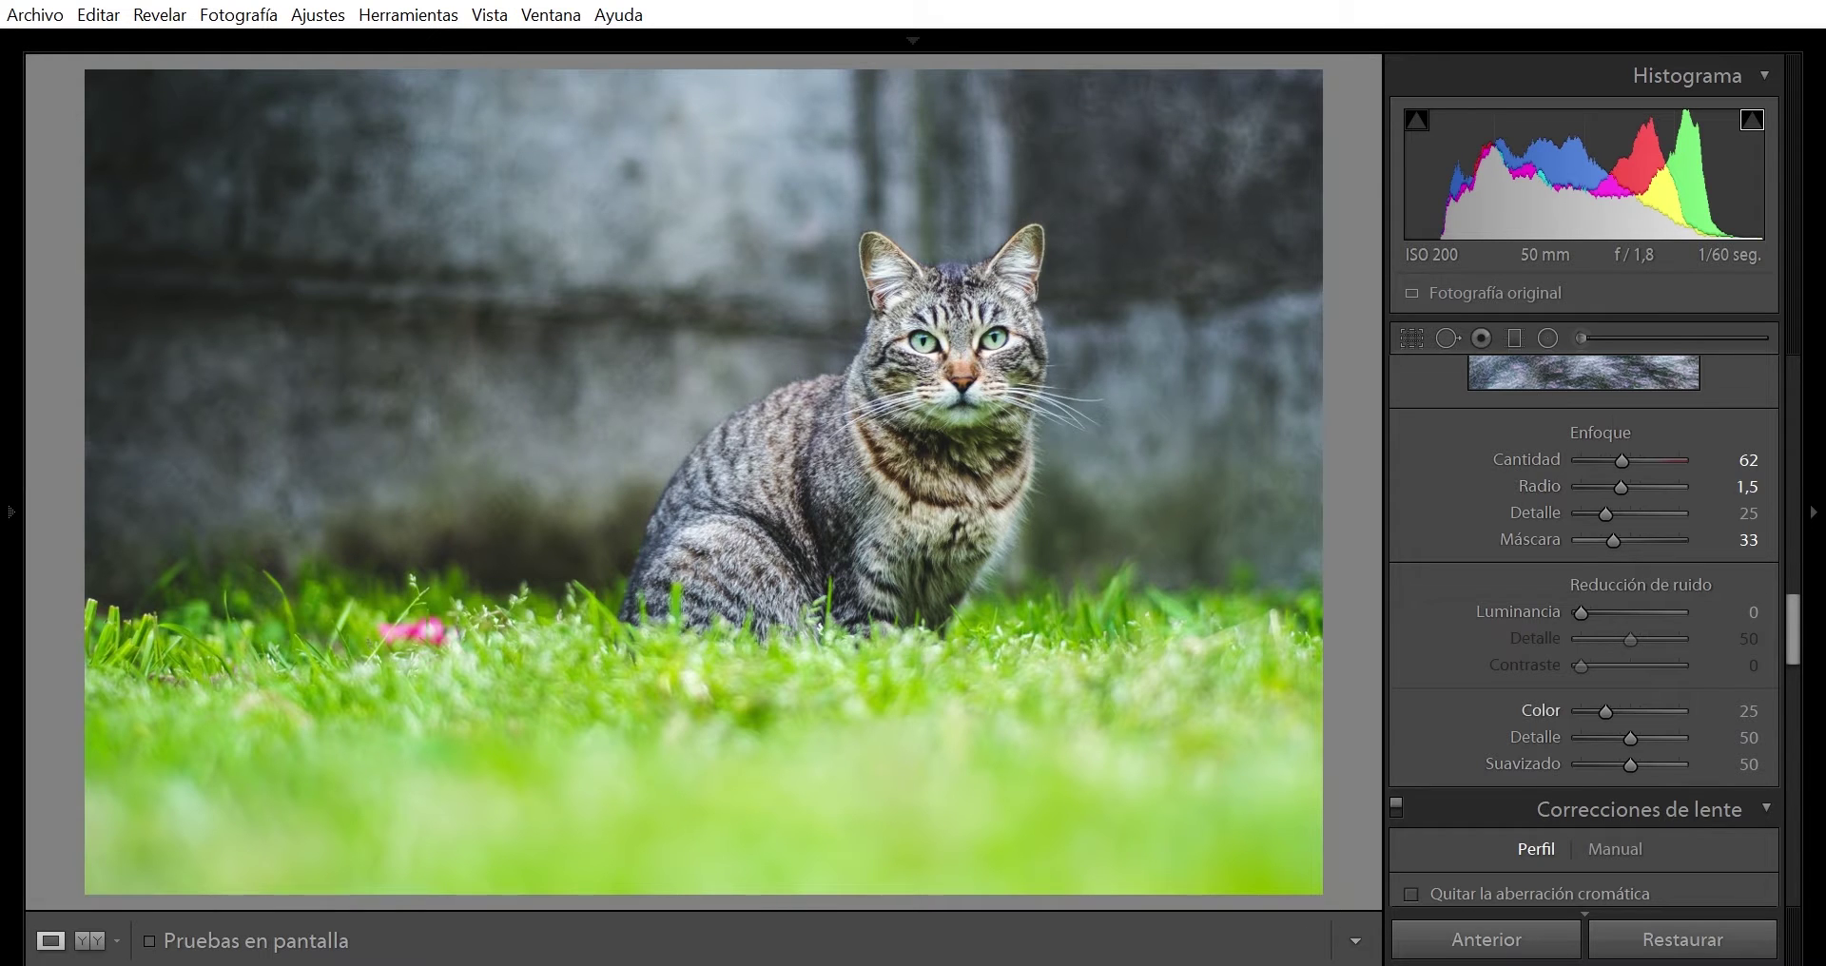
Apply Luminance noise reduction 25 with Detail 40, zooming in to check the grain
left_click_drag(1793, 628, 1786, 588)
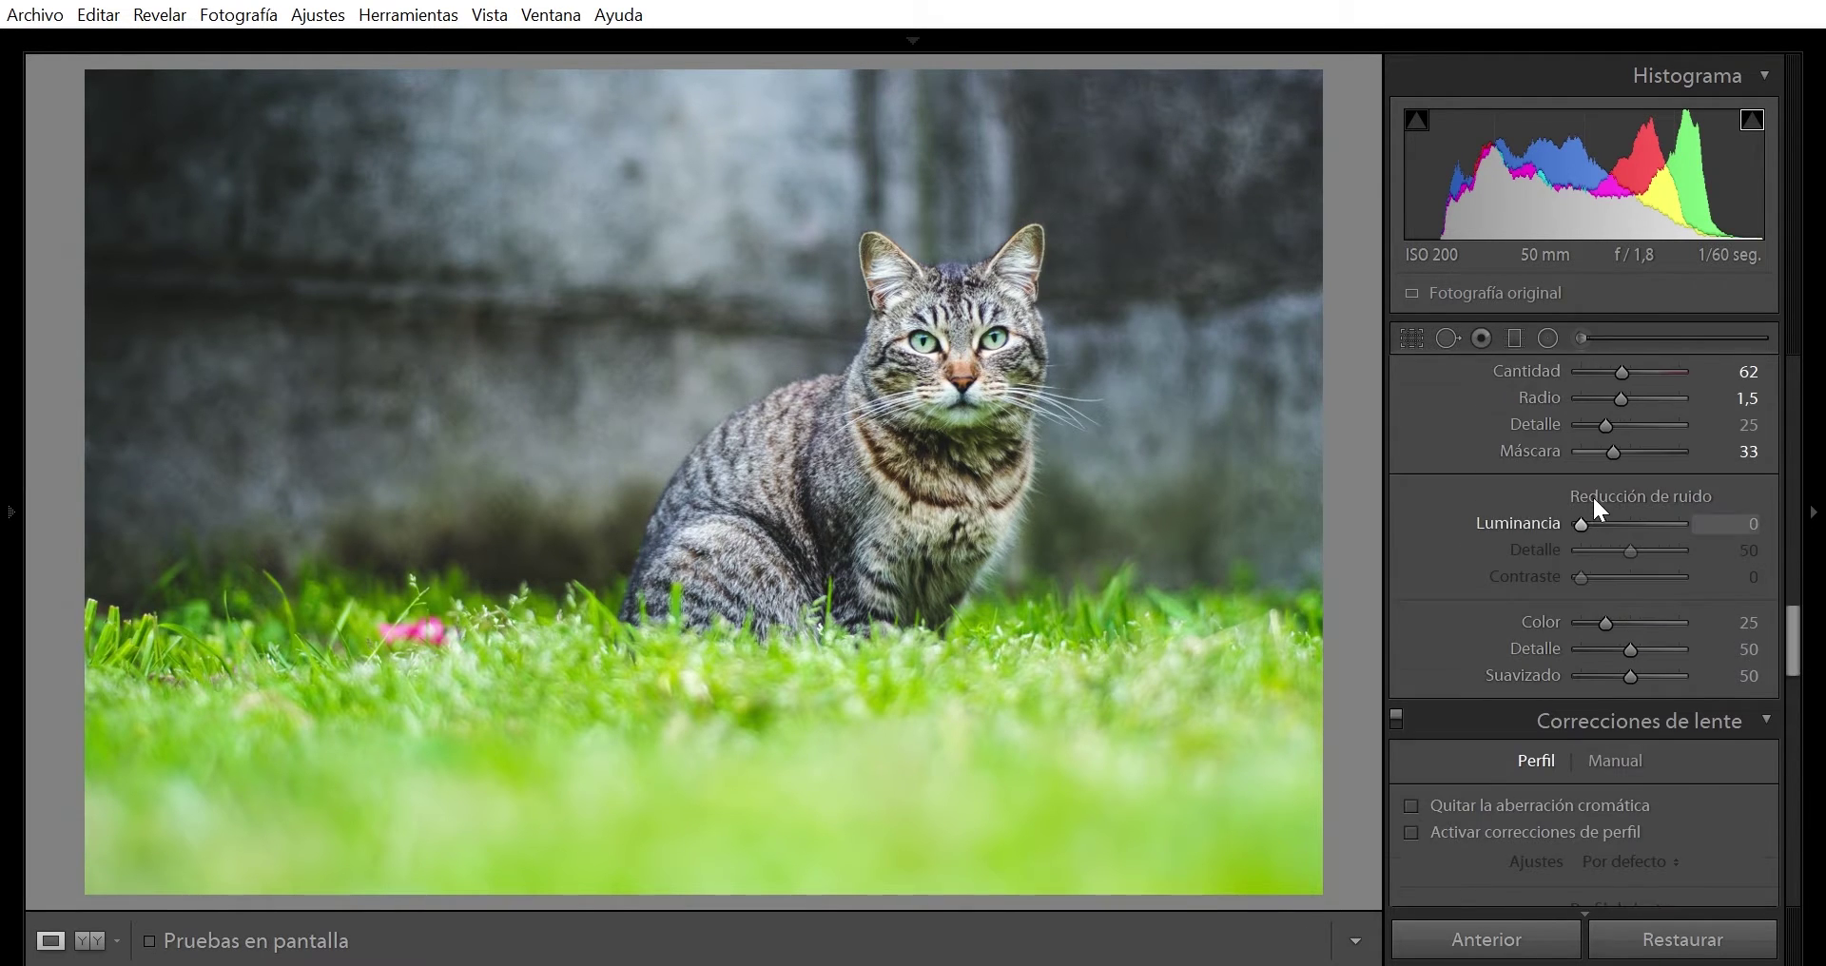
left_click_drag(1583, 504, 1641, 518)
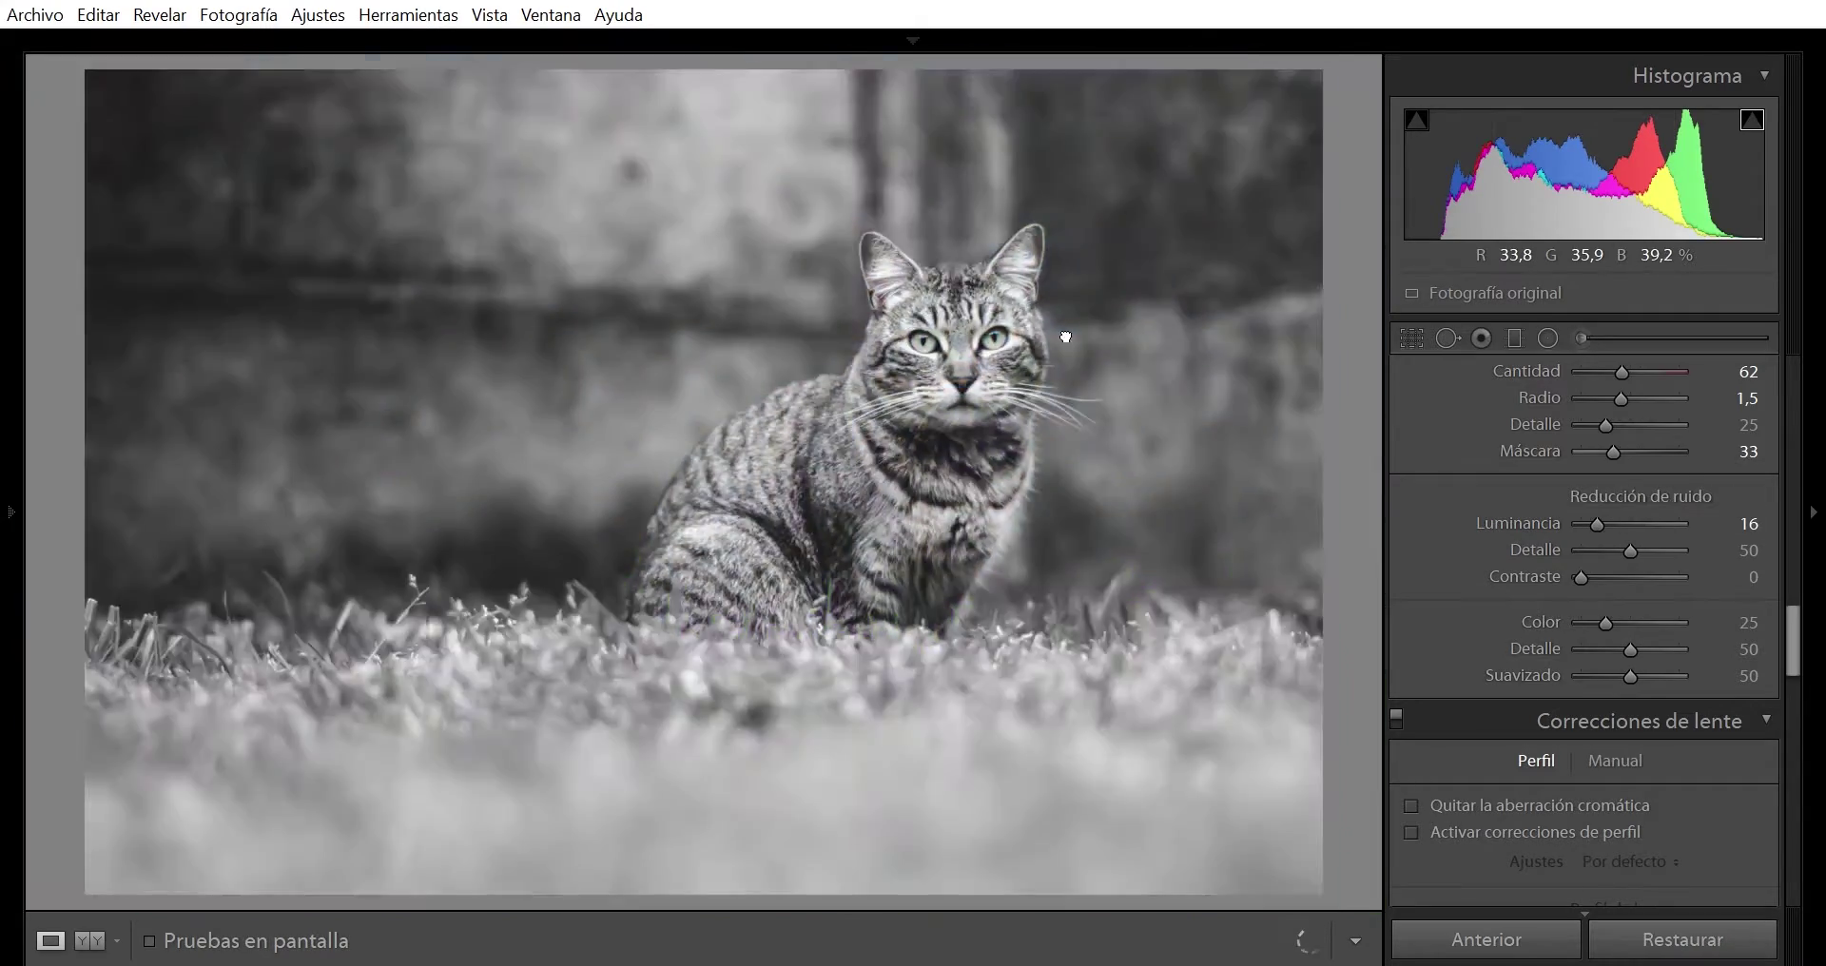
left_click(1062, 338)
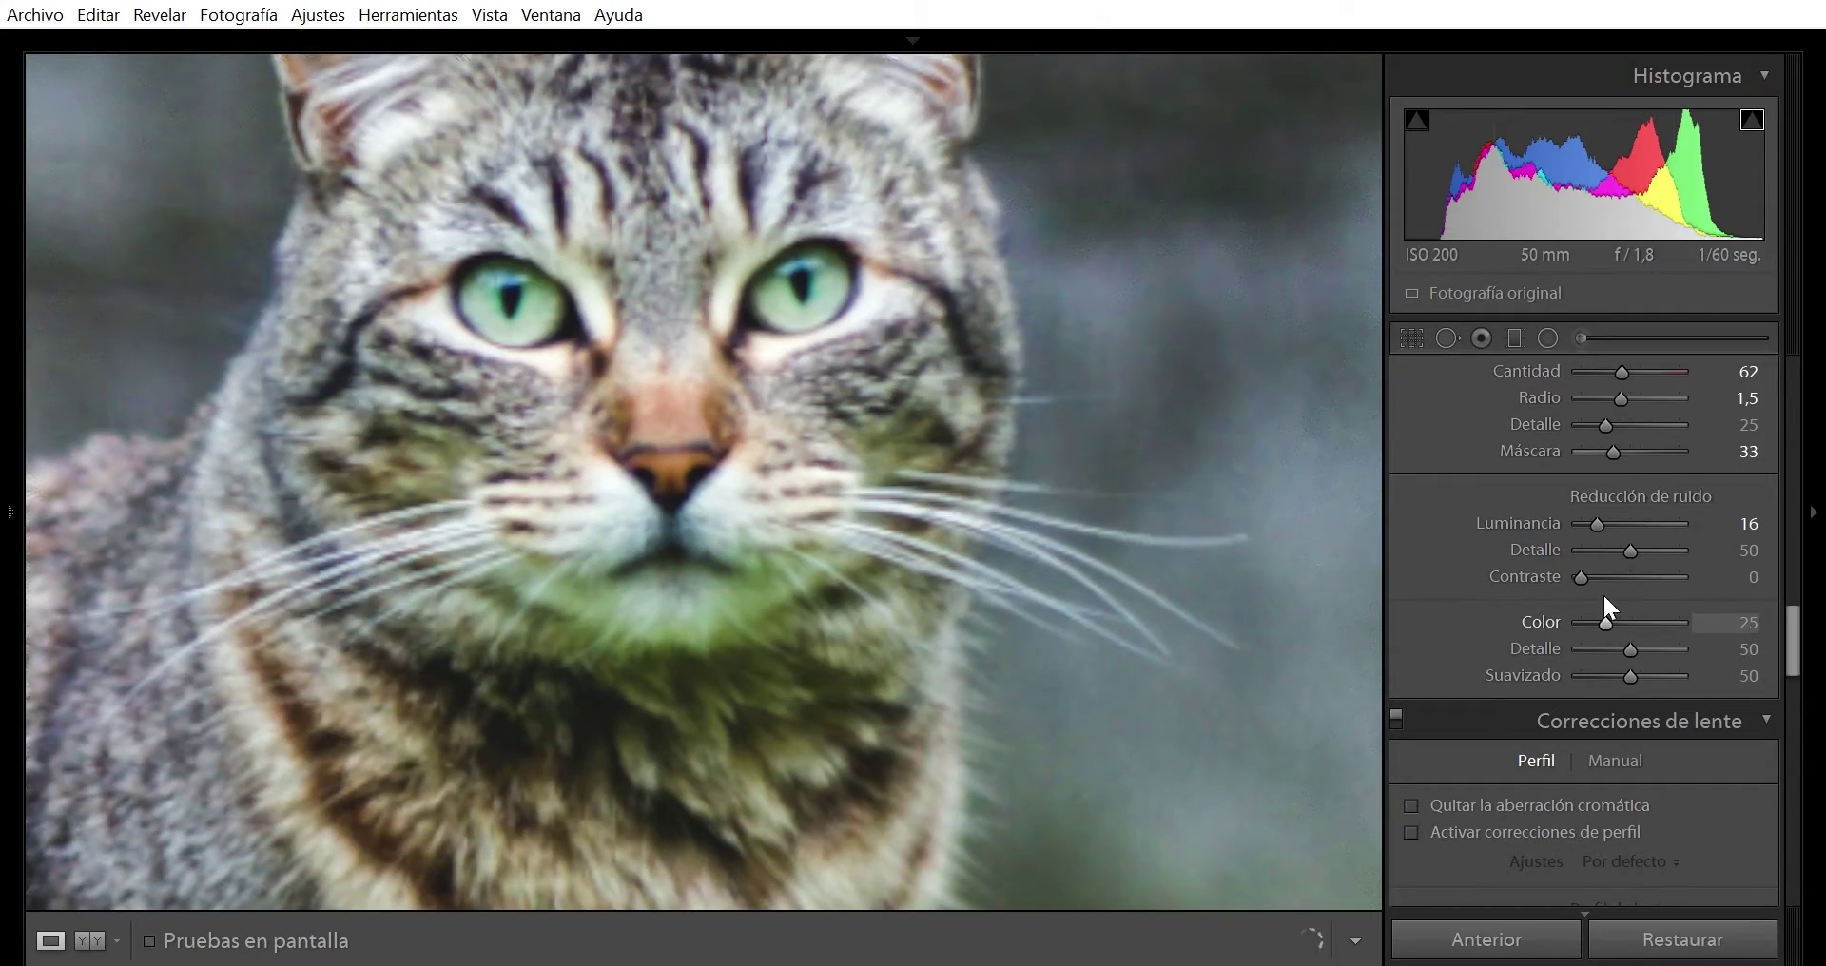
mouse_move(1607, 483)
left_mouse_down()
mouse_move(1638, 537)
mouse_move(1620, 550)
mouse_move(1605, 524)
left_mouse_up()
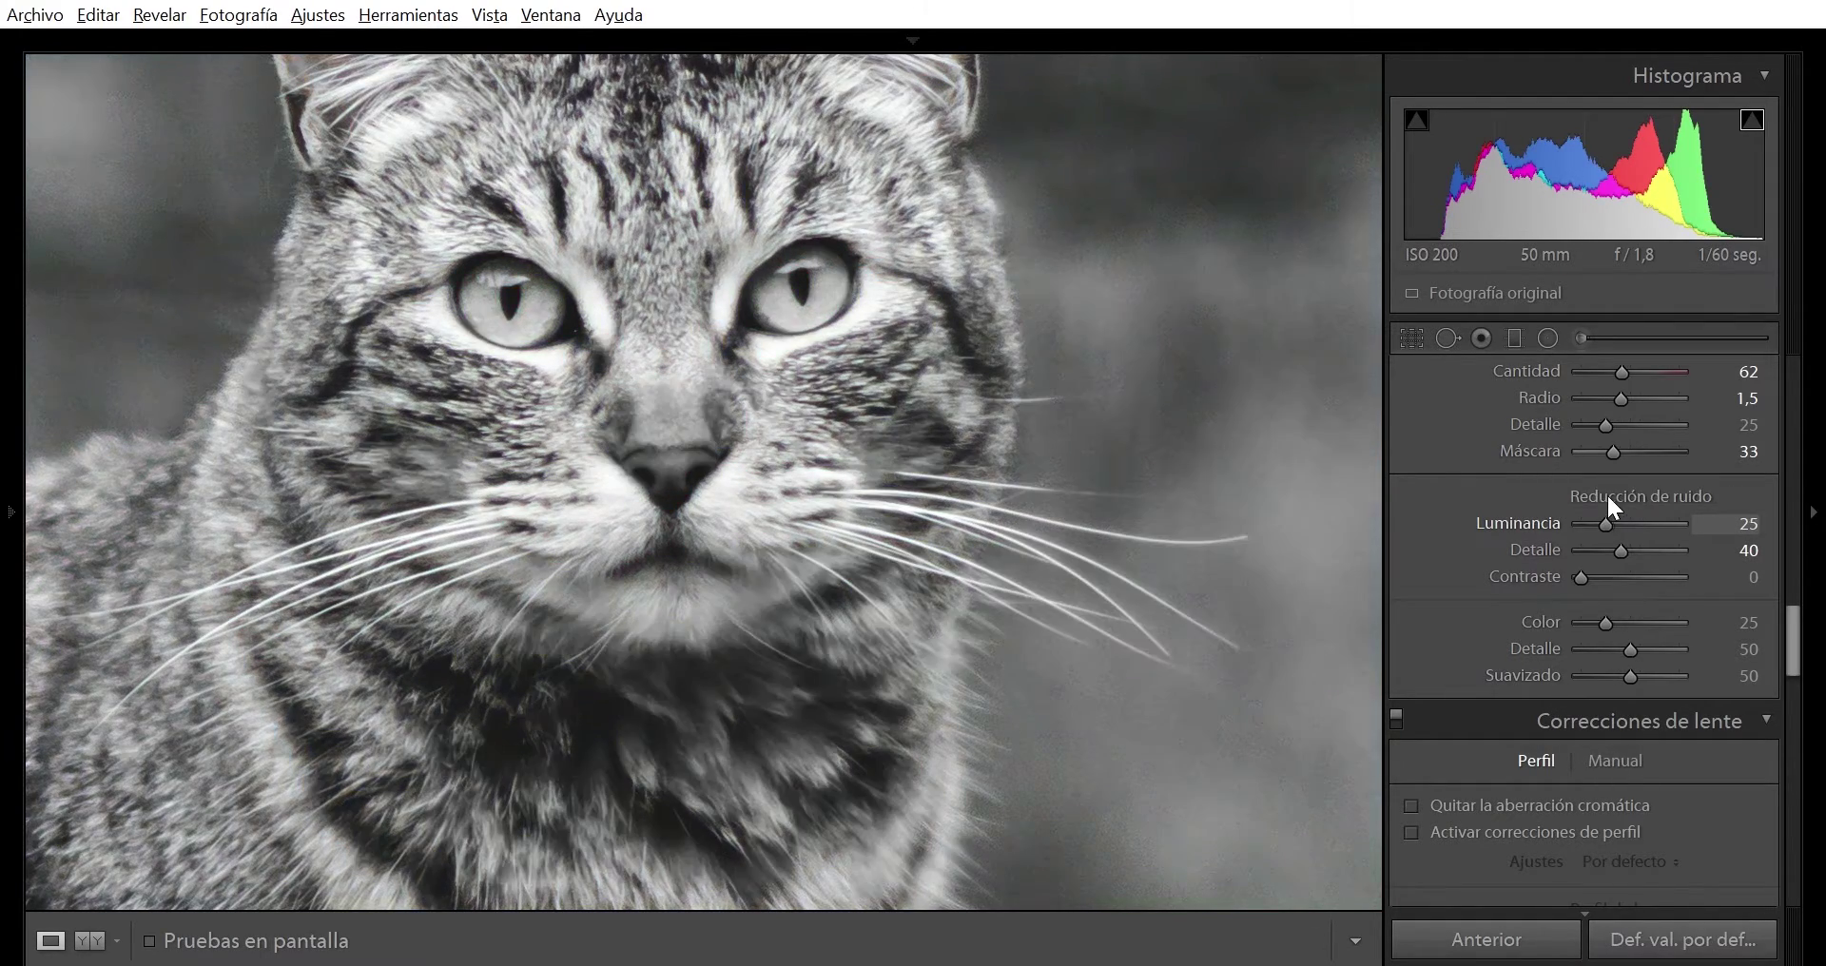
left_click(1033, 371)
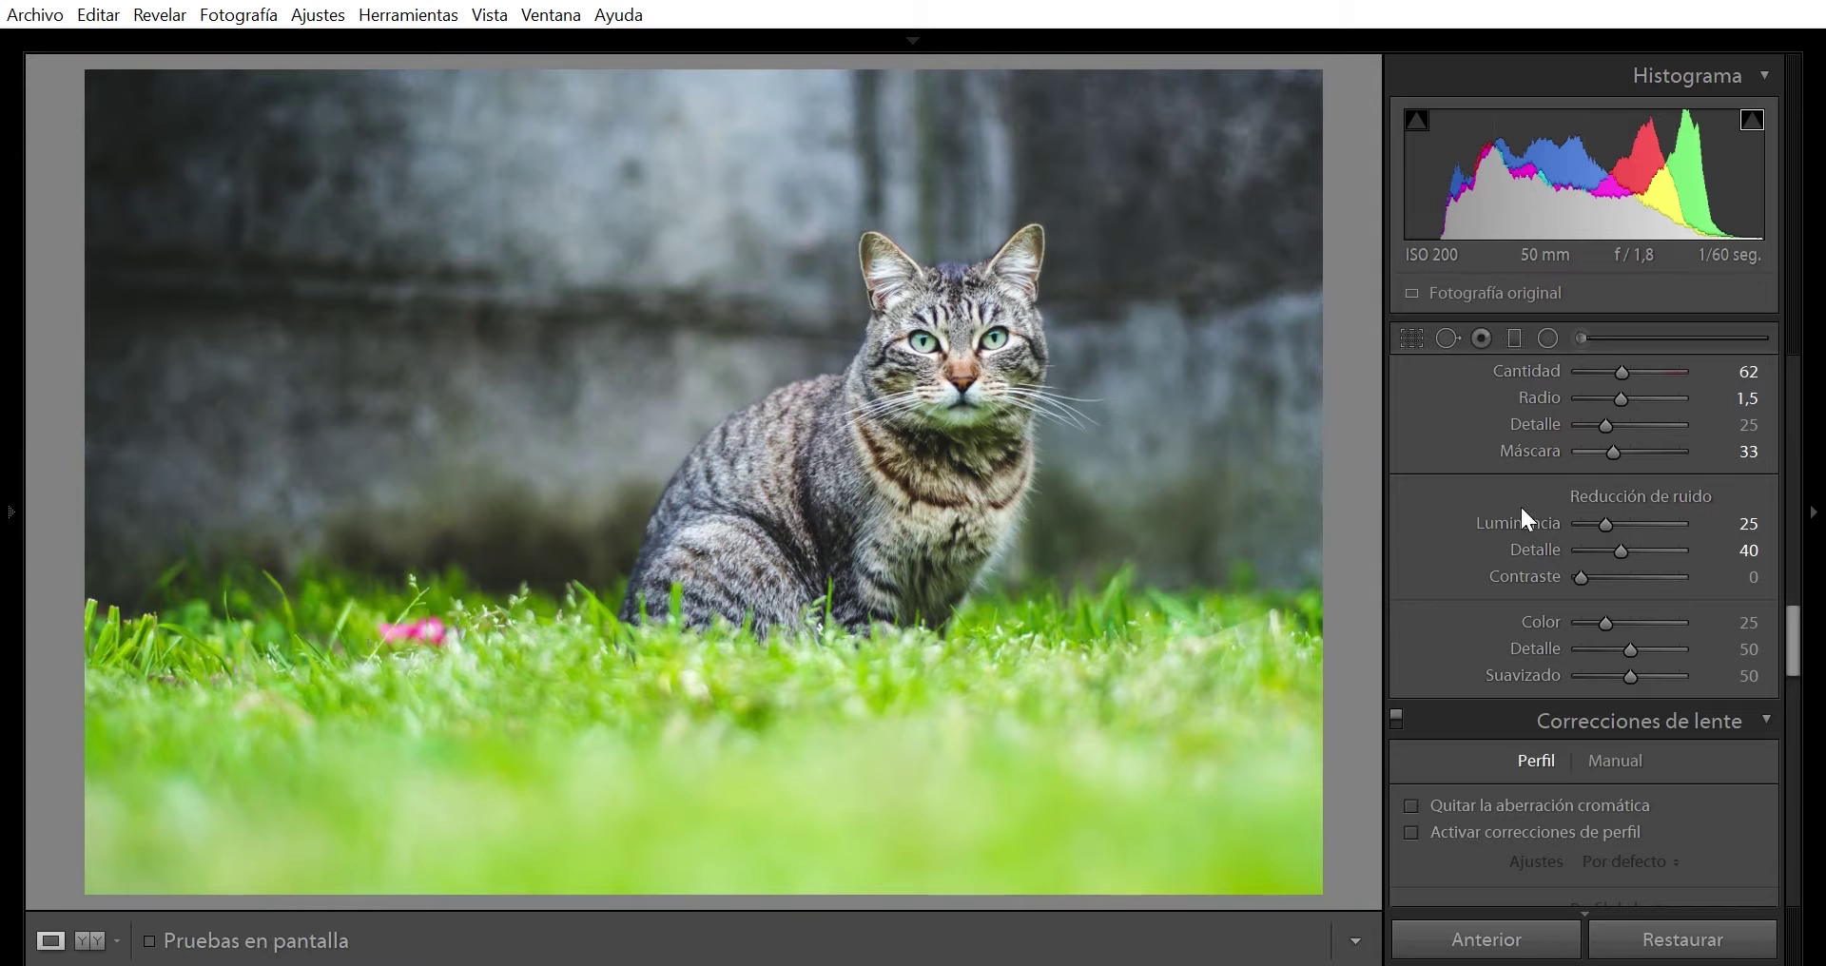
Remove chromatic aberration, enable the Nikon lens profile correction, and add a −42 edge vignette
scroll(1800, 628, "down", 2)
left_click(1412, 671)
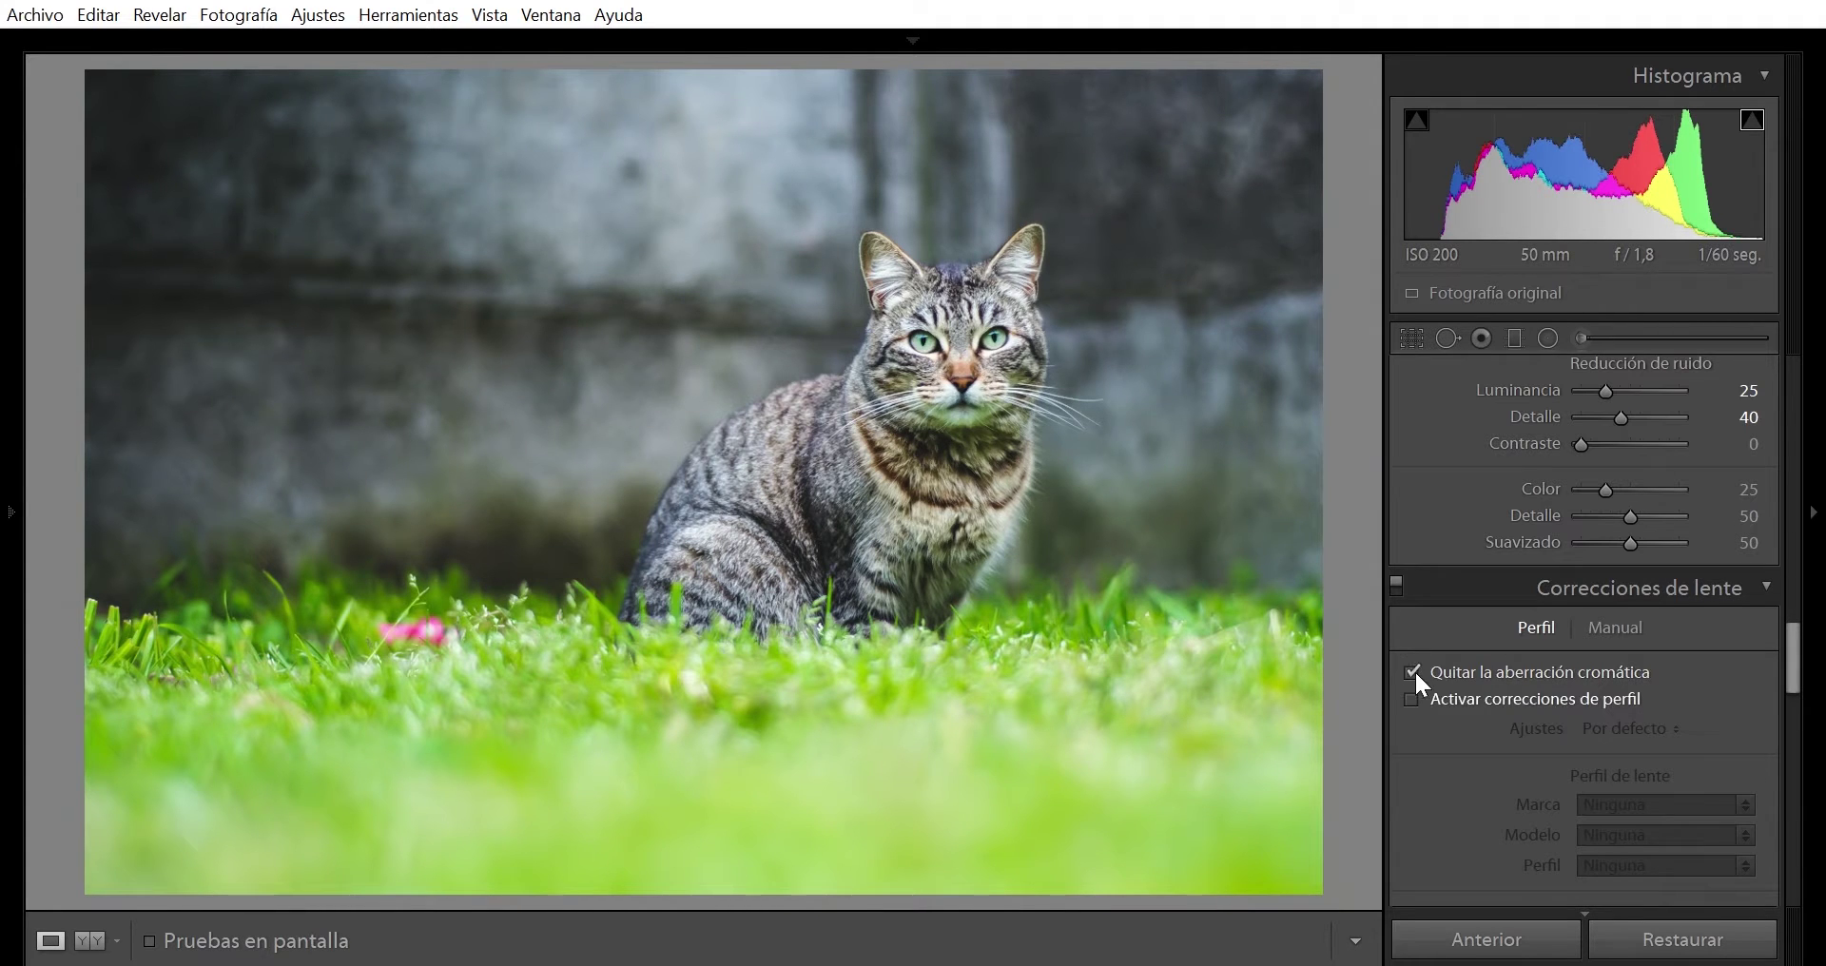
scroll(1792, 632, "down", 2)
left_click(1412, 596)
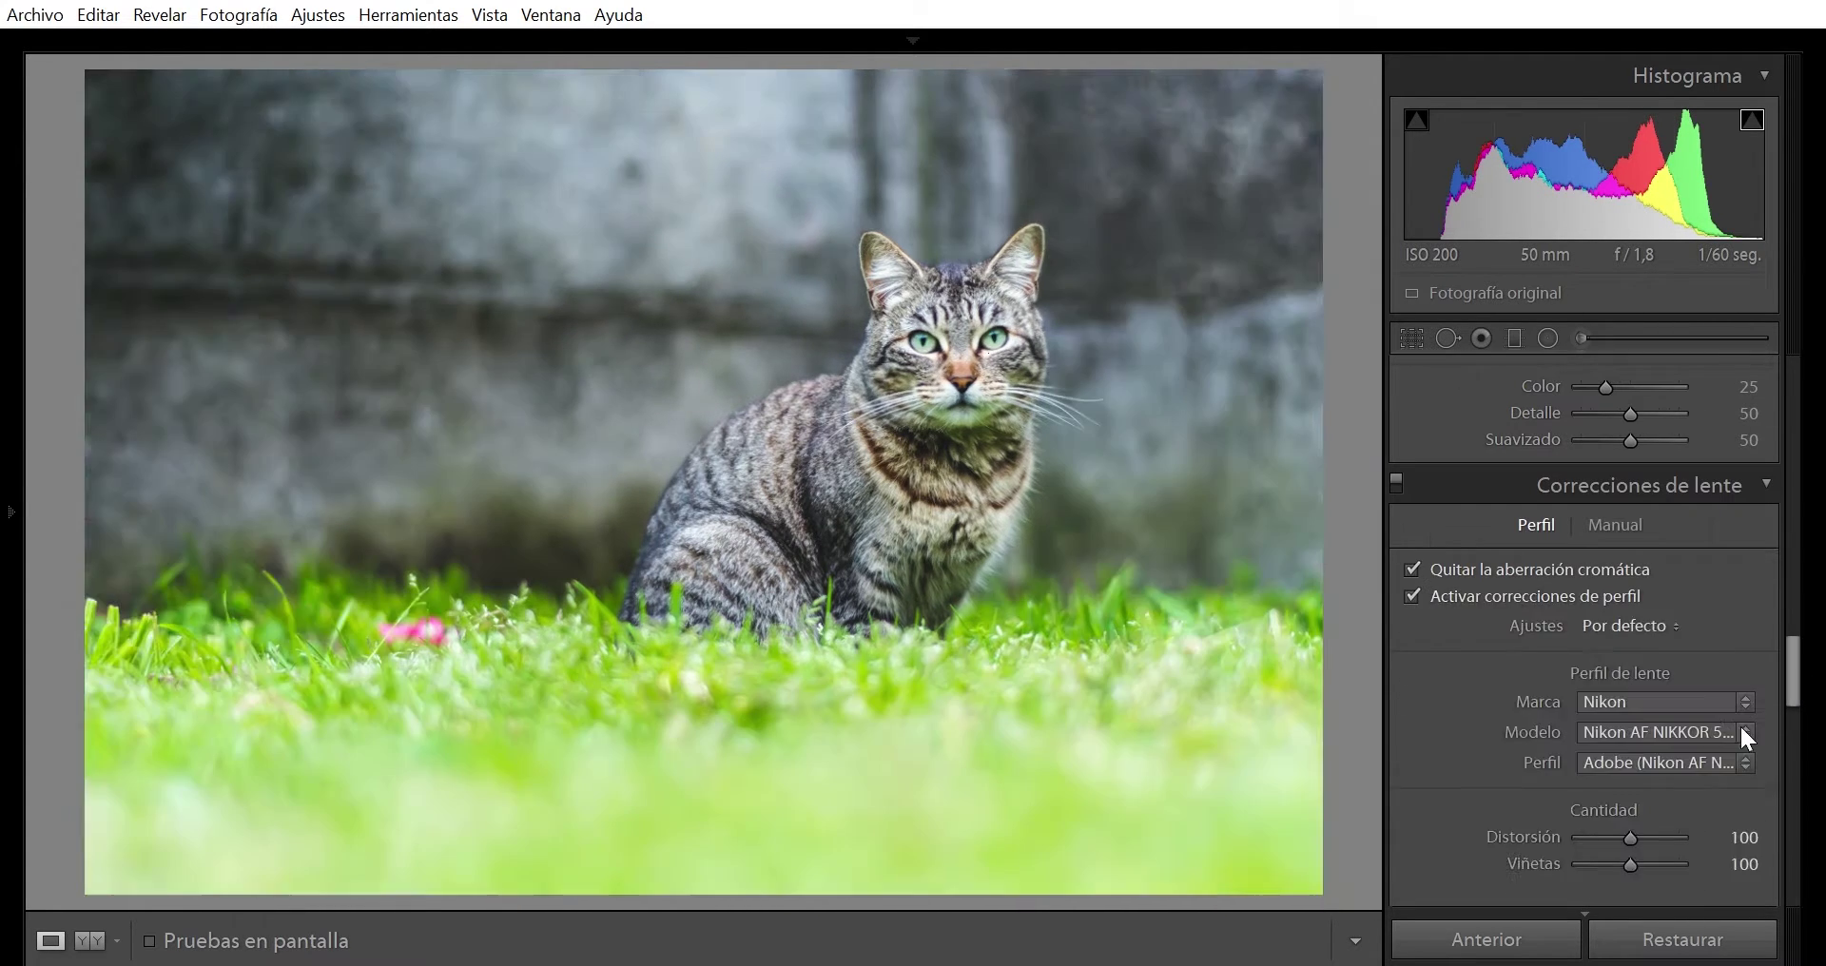
left_click_drag(1793, 654, 1786, 792)
mouse_move(1631, 557)
left_mouse_down()
mouse_move(1607, 544)
mouse_move(1564, 571)
left_mouse_up()
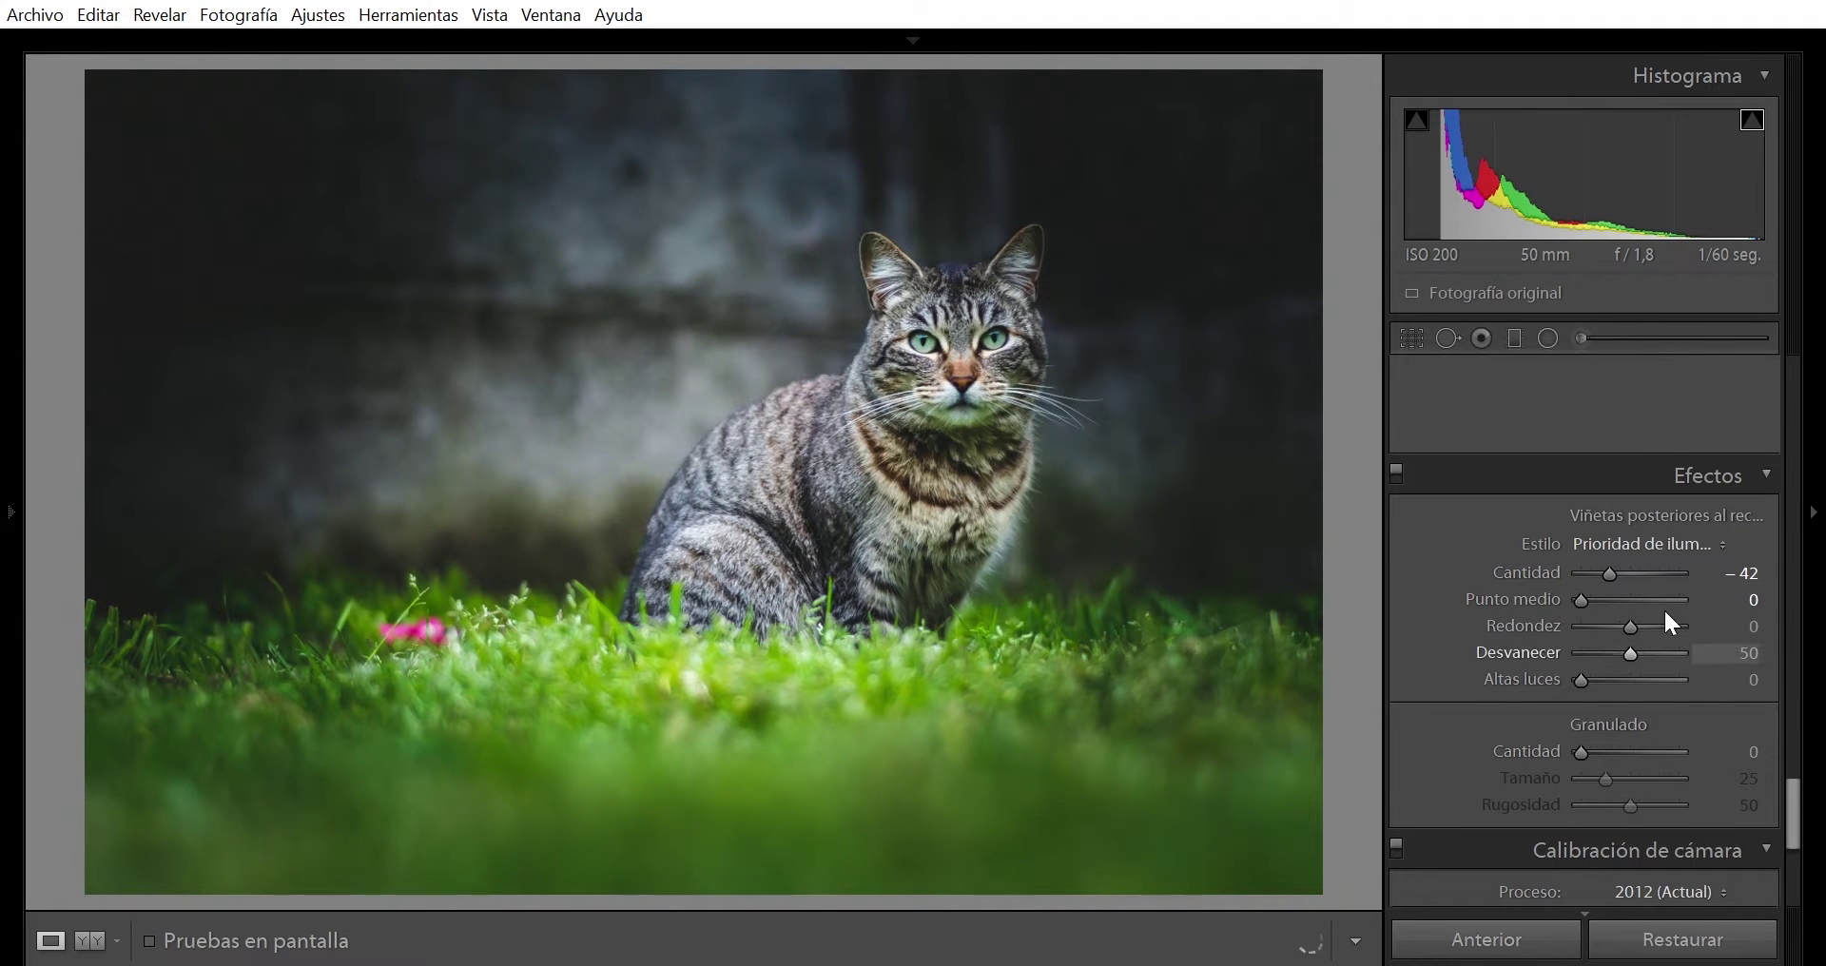
Set the vignette roundness to +67, feather to 52, highlights to 39 and amount to −17
left_click_drag(1630, 627, 1669, 598)
mouse_move(1629, 653)
left_mouse_down()
mouse_move(1659, 622)
mouse_move(1623, 681)
left_mouse_up()
left_click_drag(1610, 573, 1616, 574)
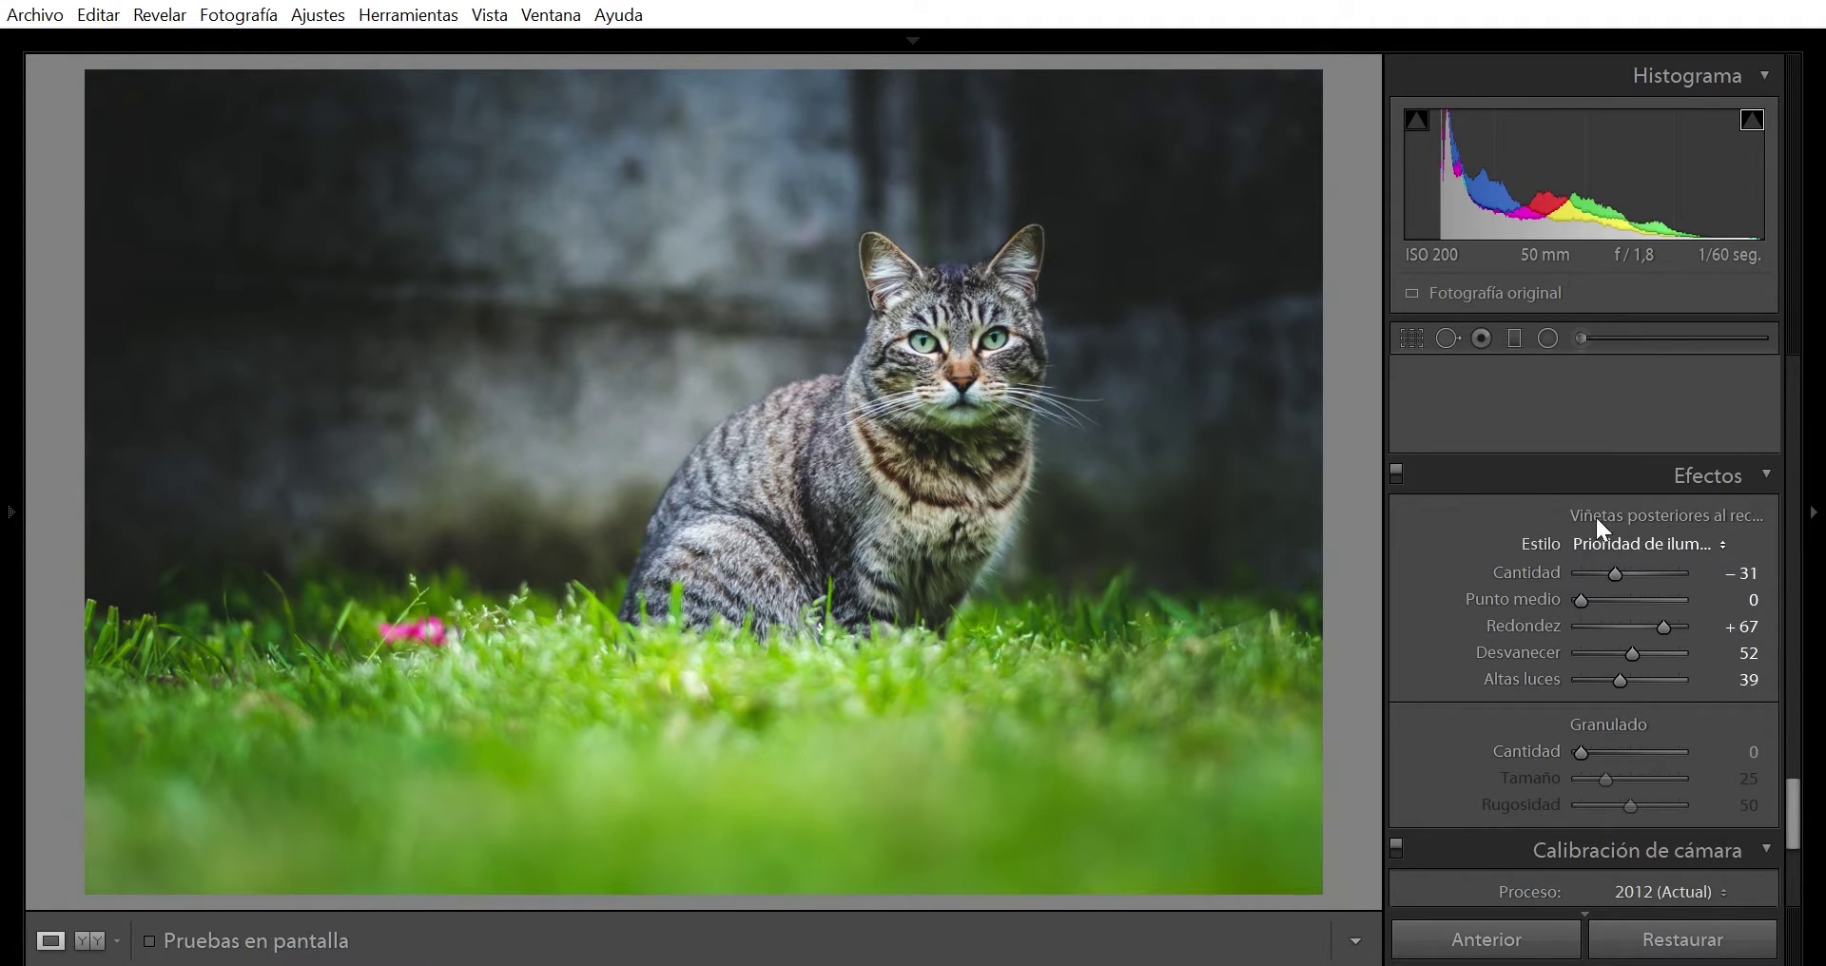
left_click_drag(1619, 548, 1625, 539)
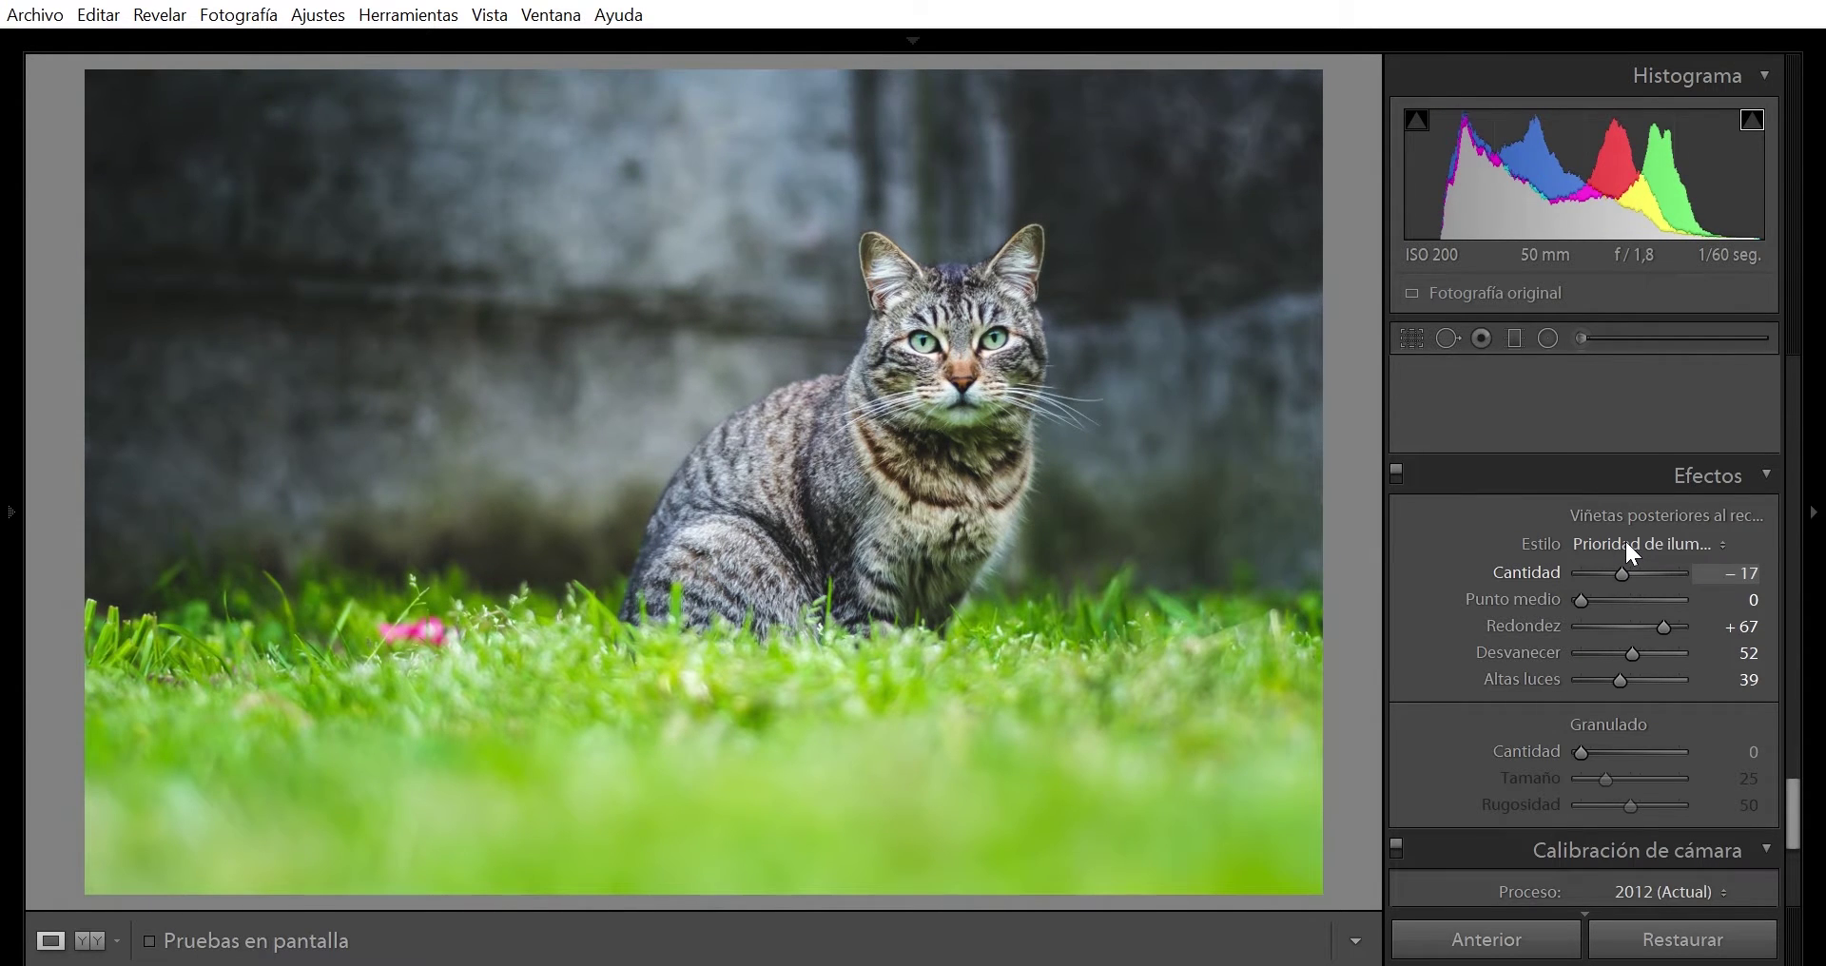
left_click_drag(1791, 774, 1788, 833)
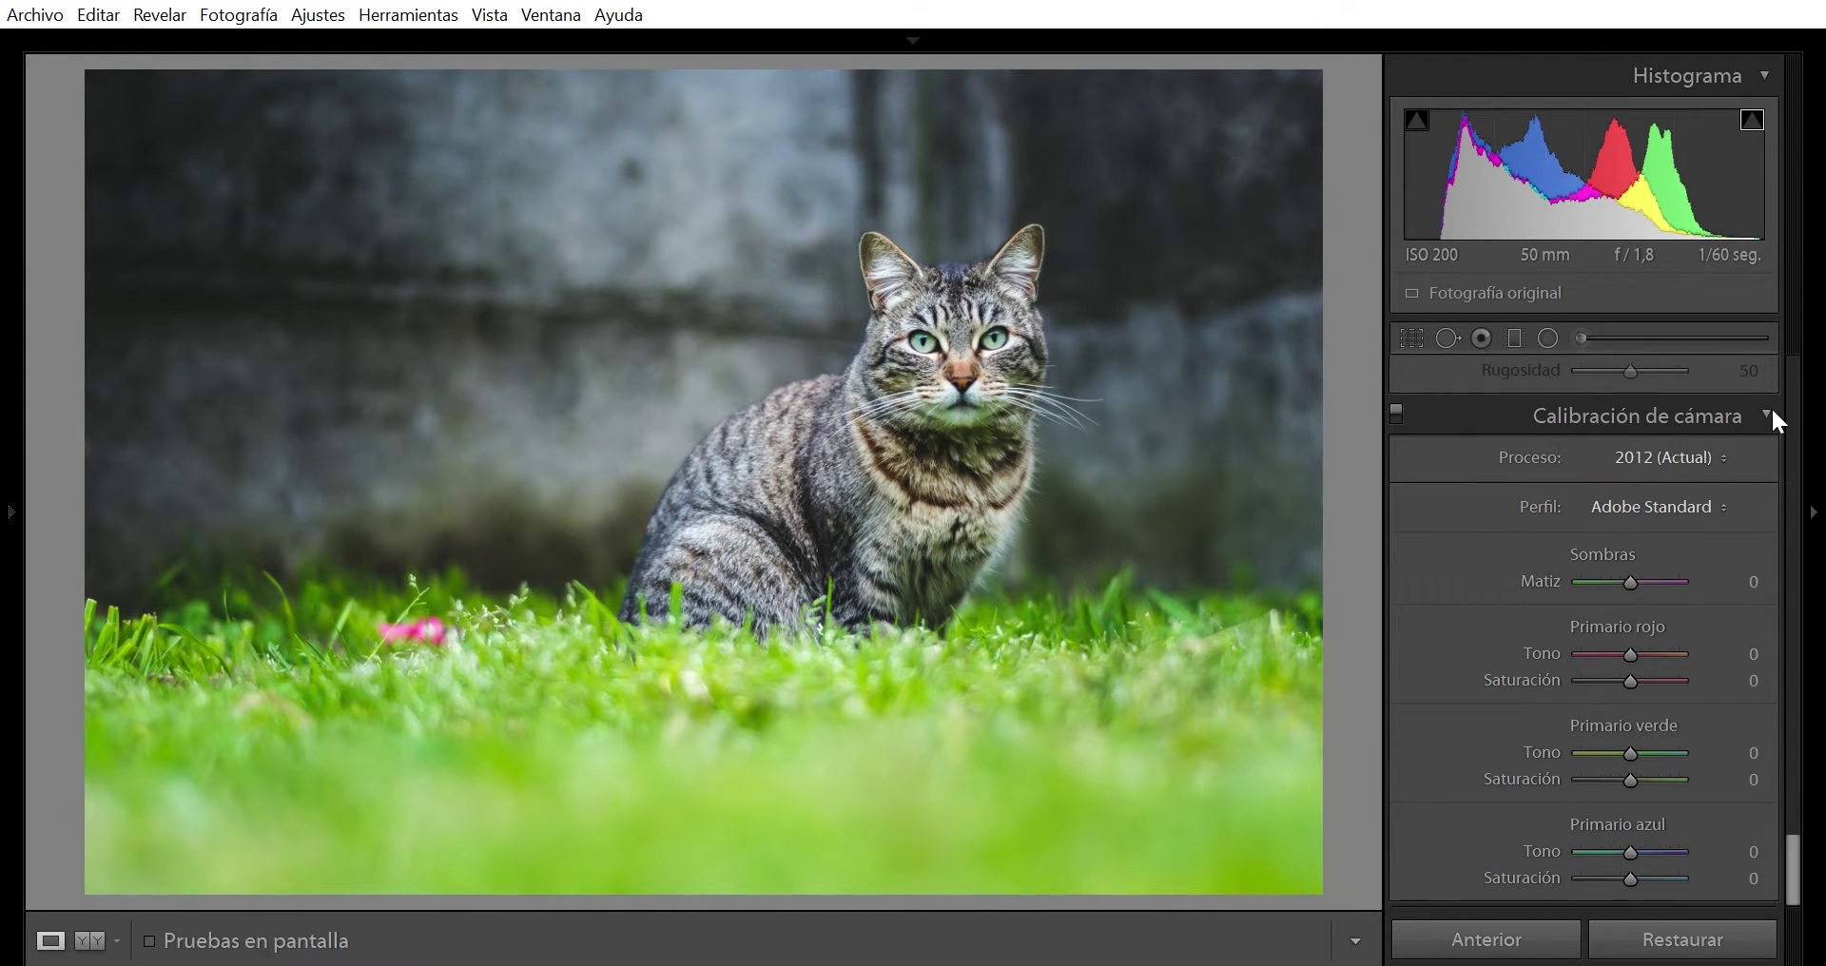
Shift Camera Calibration Blue Primary hue to −27 and Green Primary hue to −19
left_click_drag(1631, 852, 1638, 877)
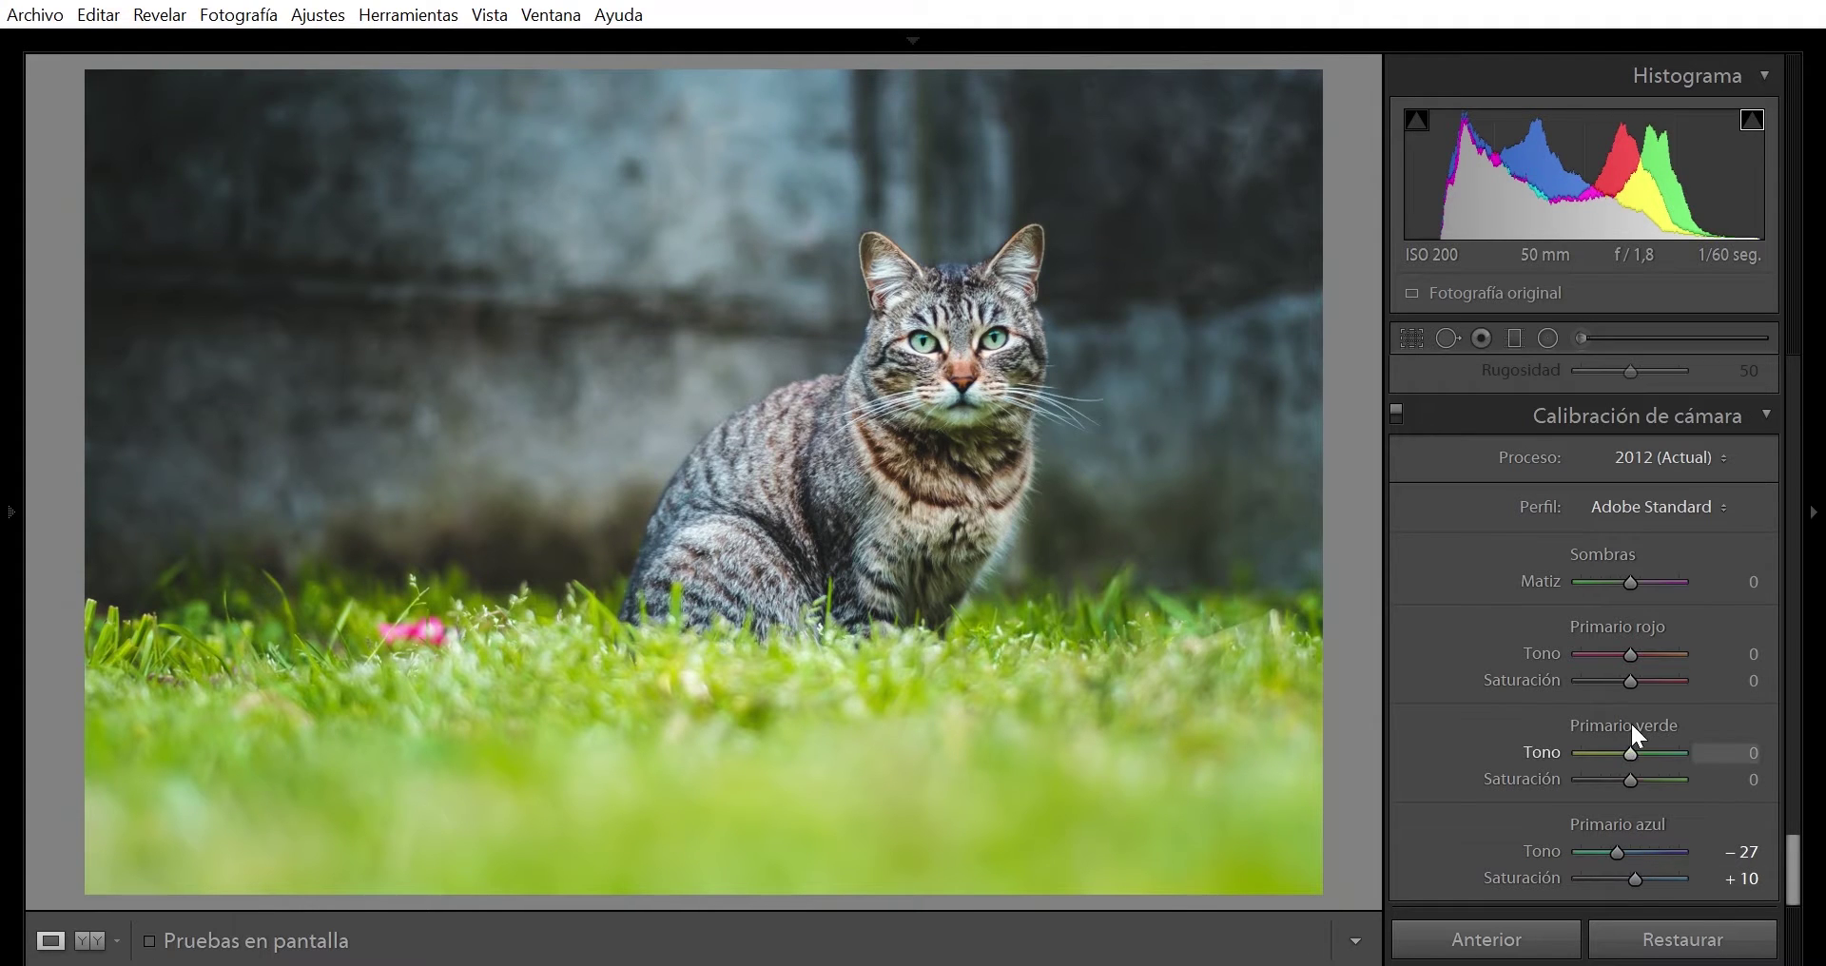
left_click_drag(1630, 753, 1620, 754)
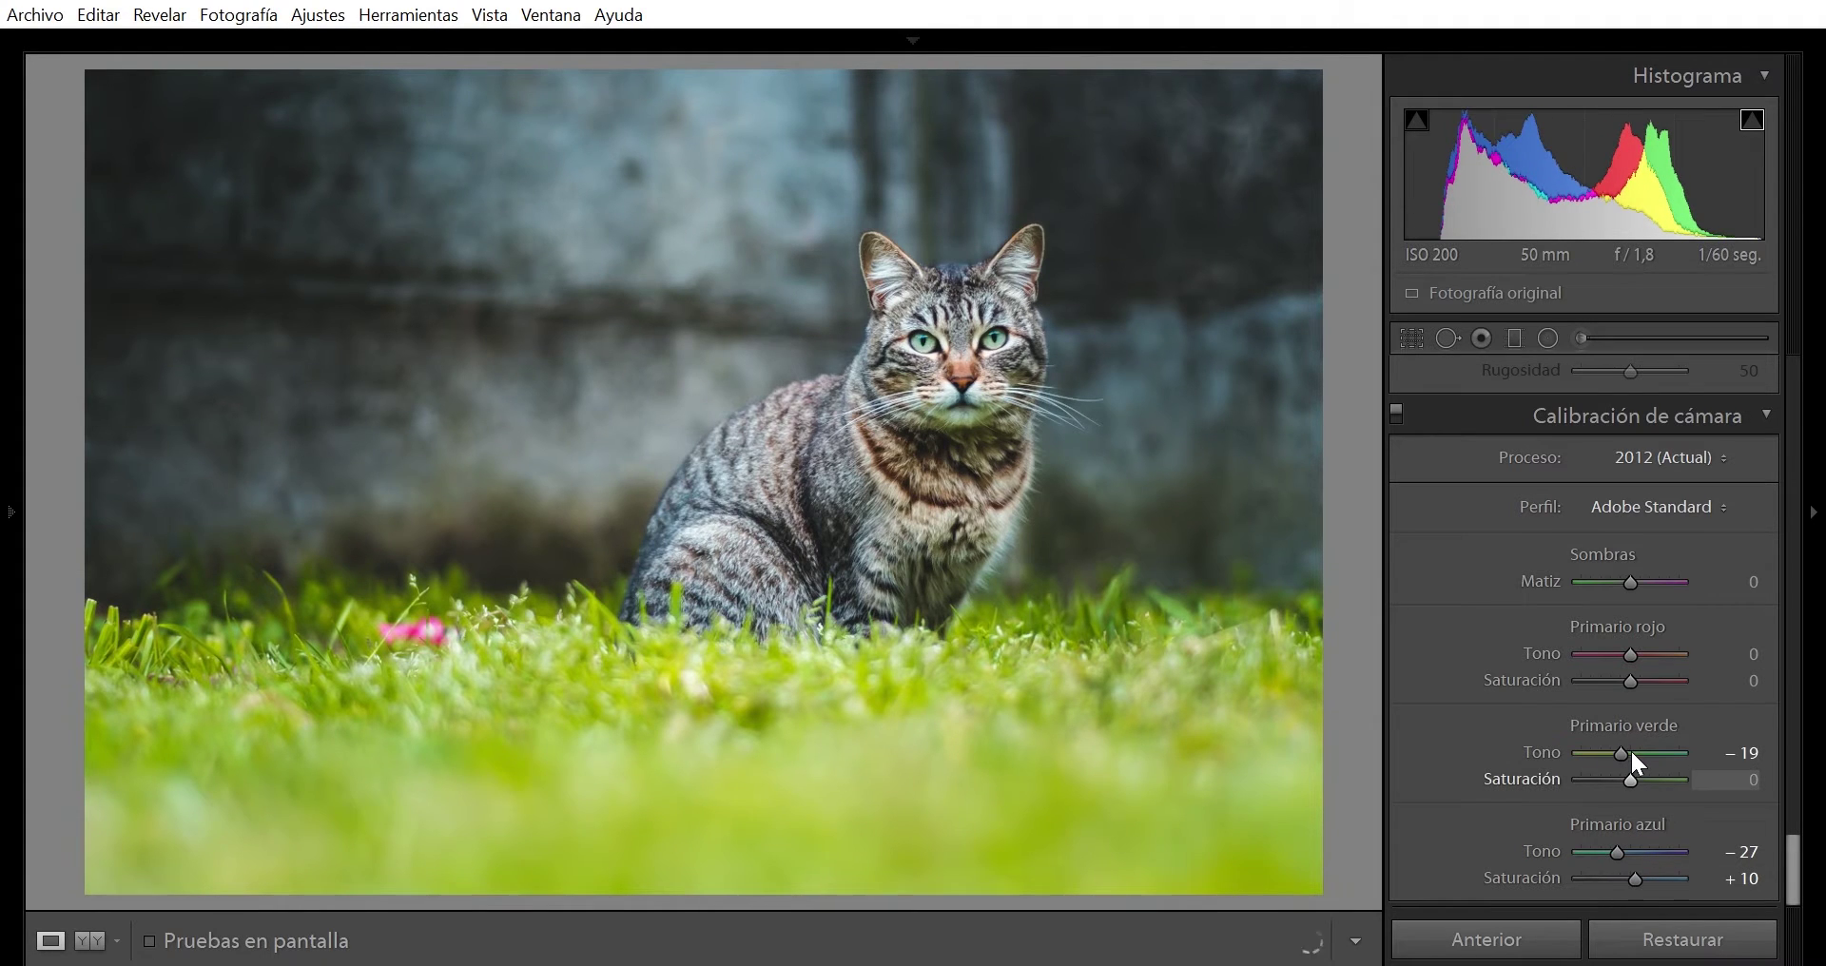
Cycle the before/after view through top/bottom and return to left/right side-by-side
left_click(93, 920)
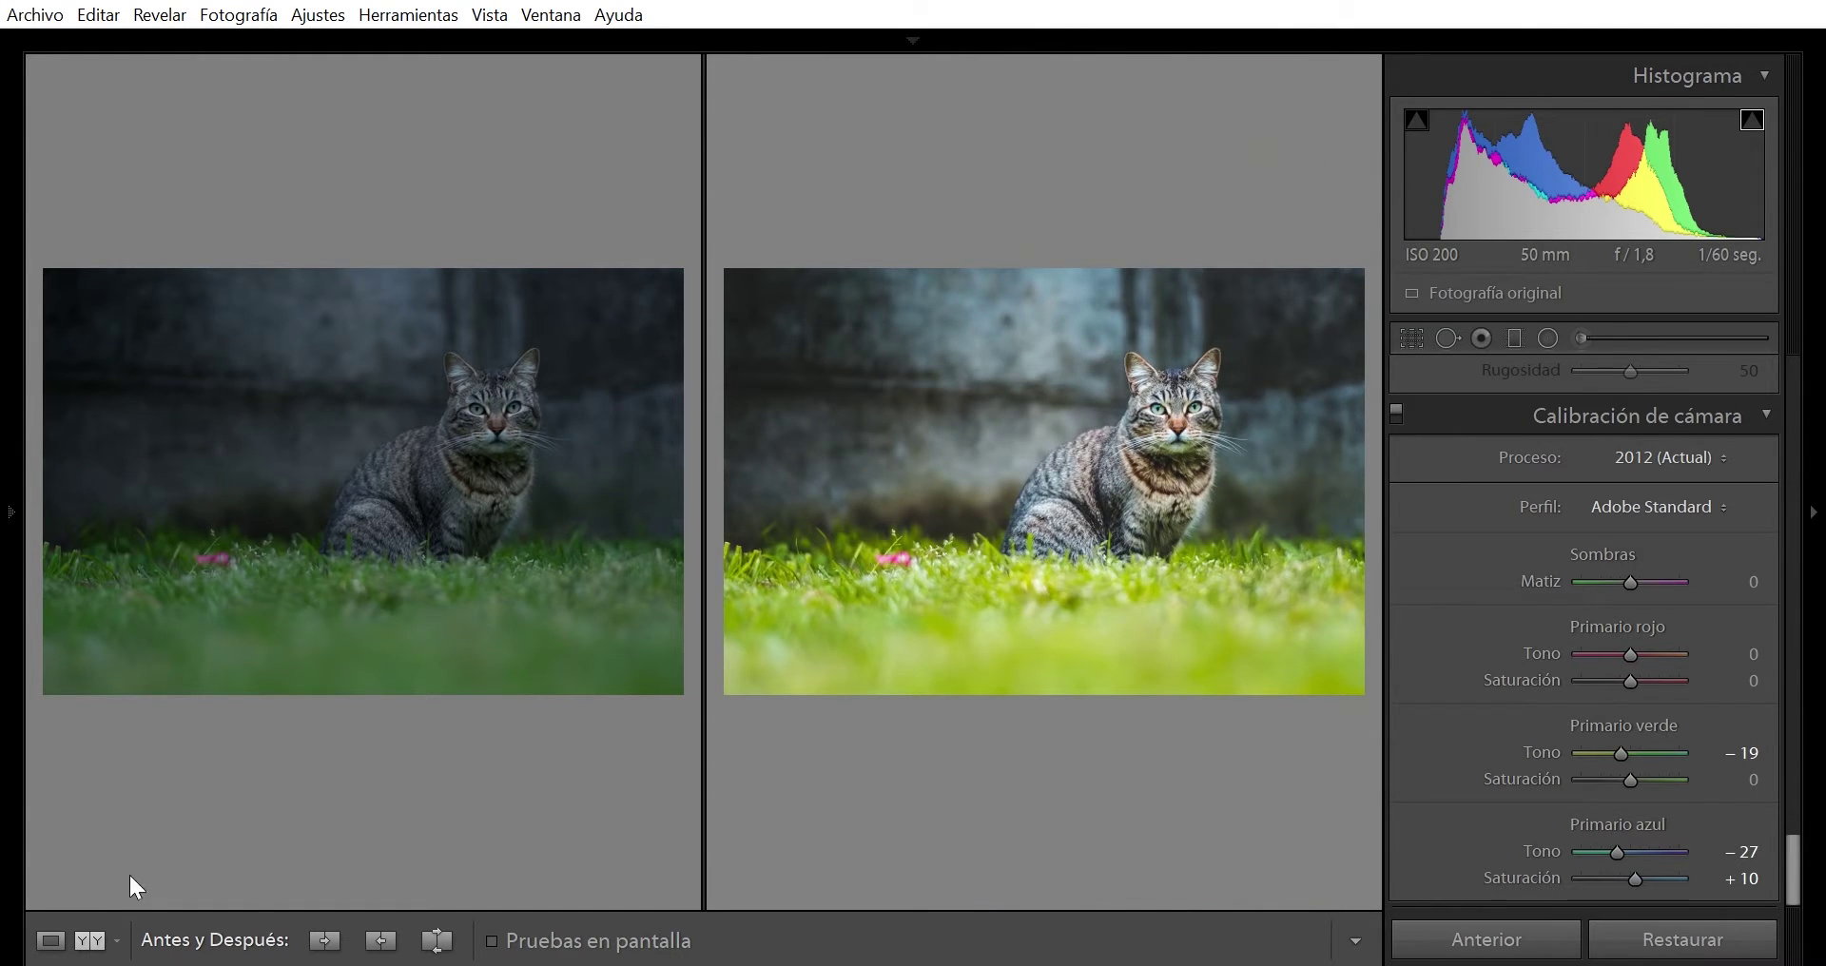
left_click(99, 915)
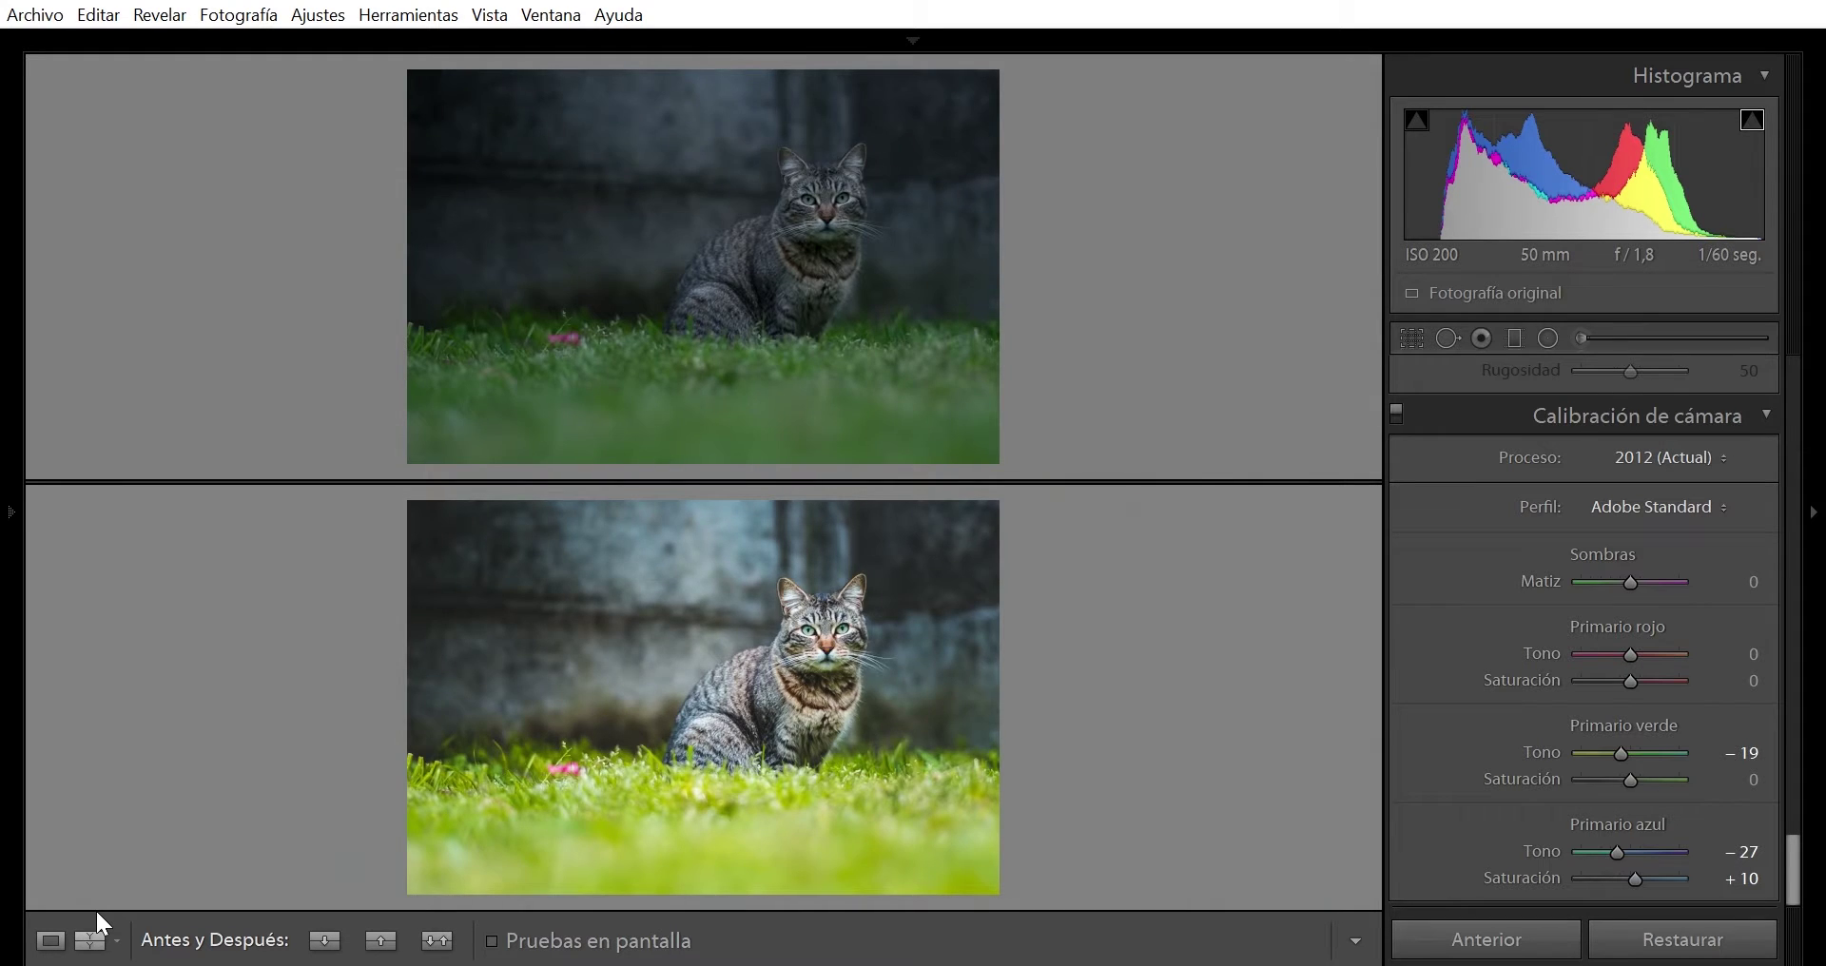
left_click(98, 914)
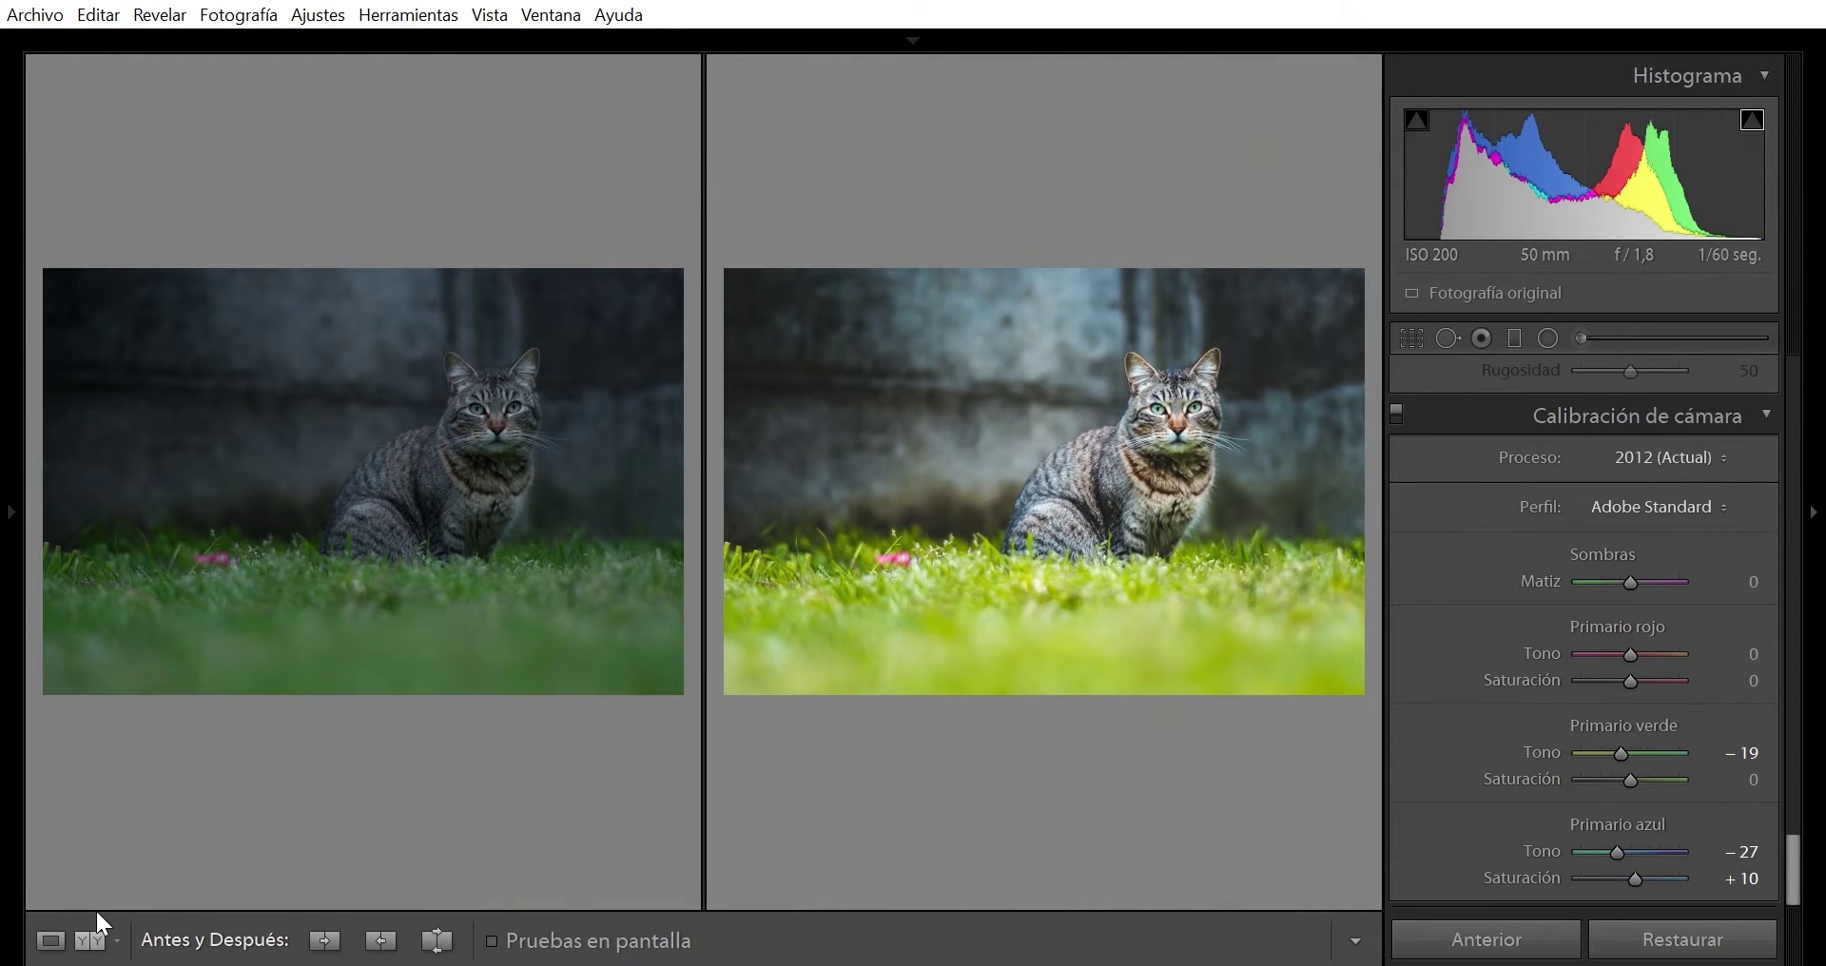